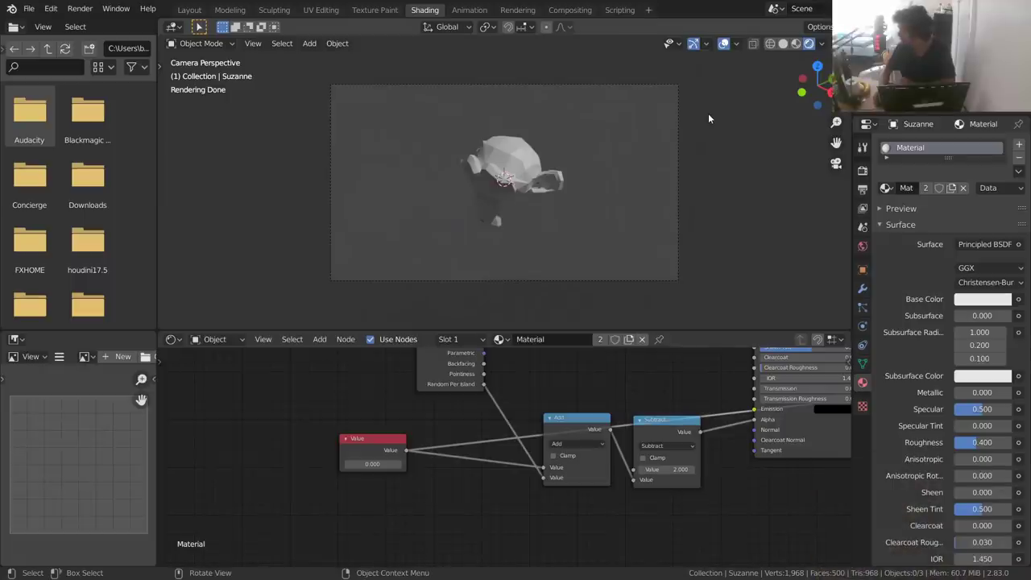
Set the Value node in Suzanne's material to 0.500 to preview the shattering effect
{"action": "scroll", "coordinate": [499, 157], "scroll_direction": "up", "scroll_amount": 2}
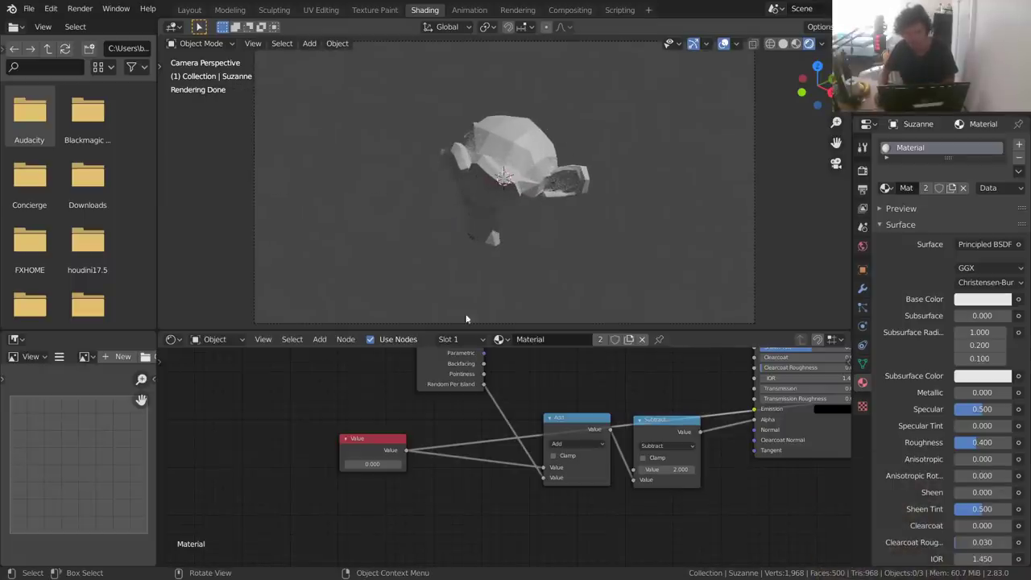
{"action": "scroll", "coordinate": [393, 453], "scroll_direction": "up", "scroll_amount": 1}
{"action": "mouse_move", "coordinate": [339, 467]}
{"action": "left_mouse_down", "text": "shift"}
{"action": "mouse_move", "coordinate": [540, 467]}
{"action": "mouse_move", "coordinate": [315, 466]}
{"action": "mouse_move", "coordinate": [342, 467]}
{"action": "left_mouse_up", "text": "shift"}
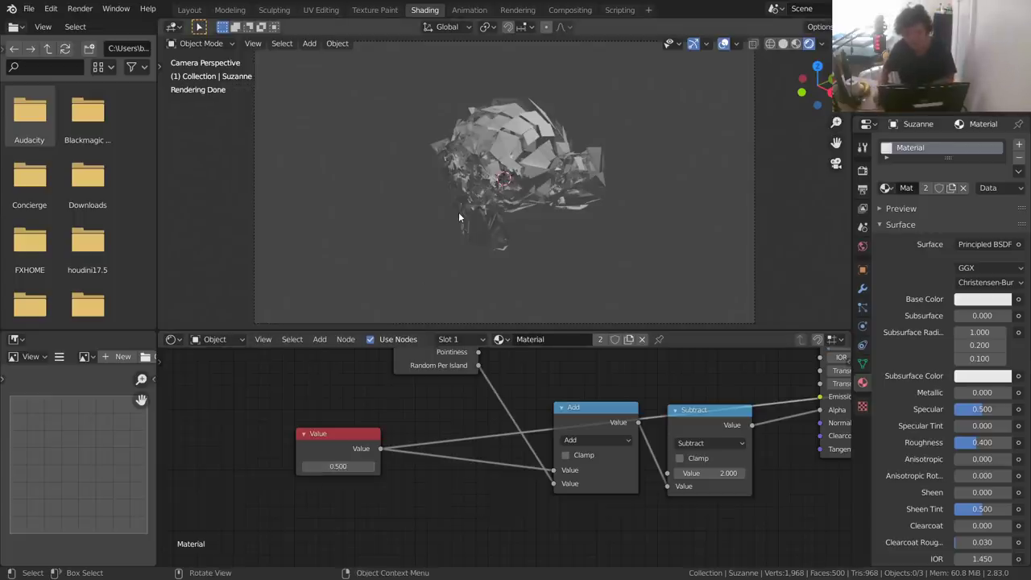
Start a new file without saving the current changes, and enter Edit Mode on the default cube
{"action": "key", "text": "ctrl+n"}
{"action": "left_click", "coordinate": [468, 160]}
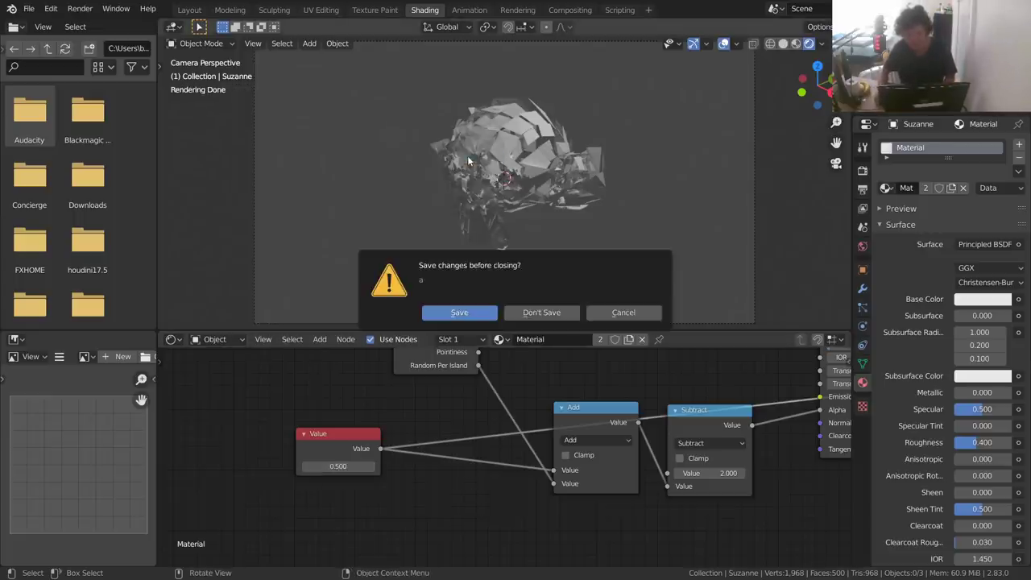
{"action": "left_click", "coordinate": [548, 312]}
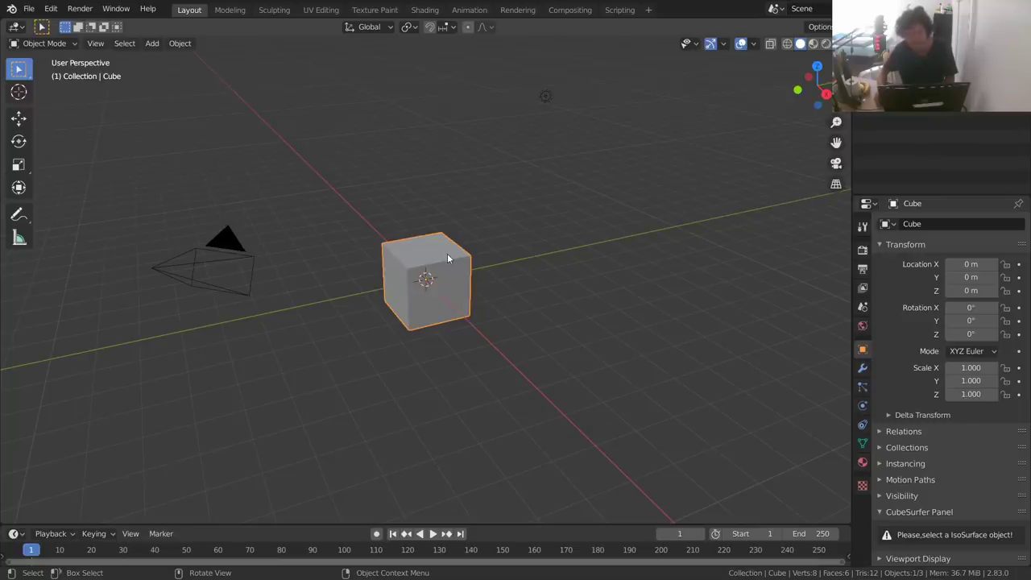
{"action": "key", "text": "Tab"}
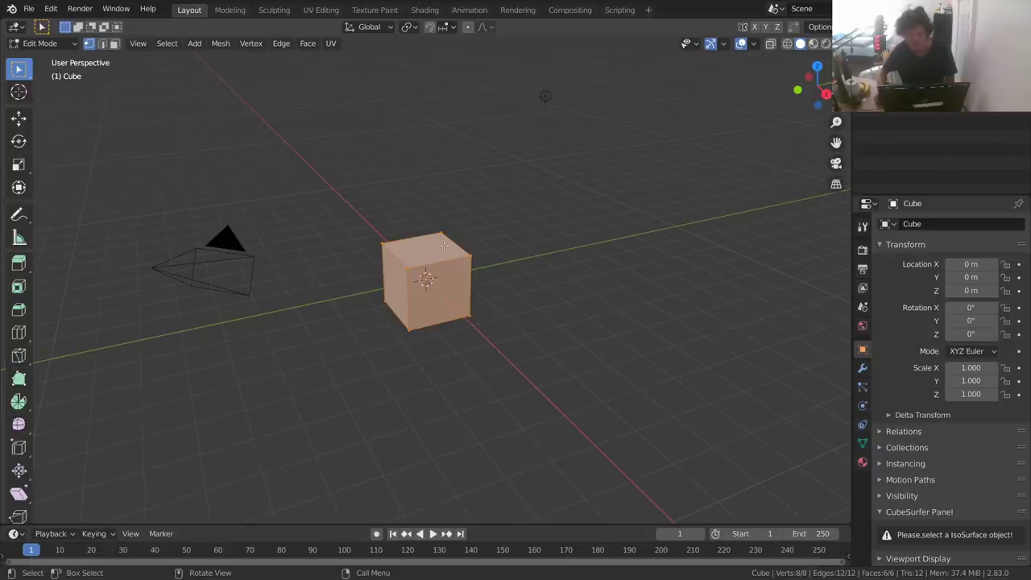
Try Edge Split on the fully selected cube mesh, and undo the split
{"action": "key", "text": "F3"}
{"action": "type", "text": "Edge Split"}
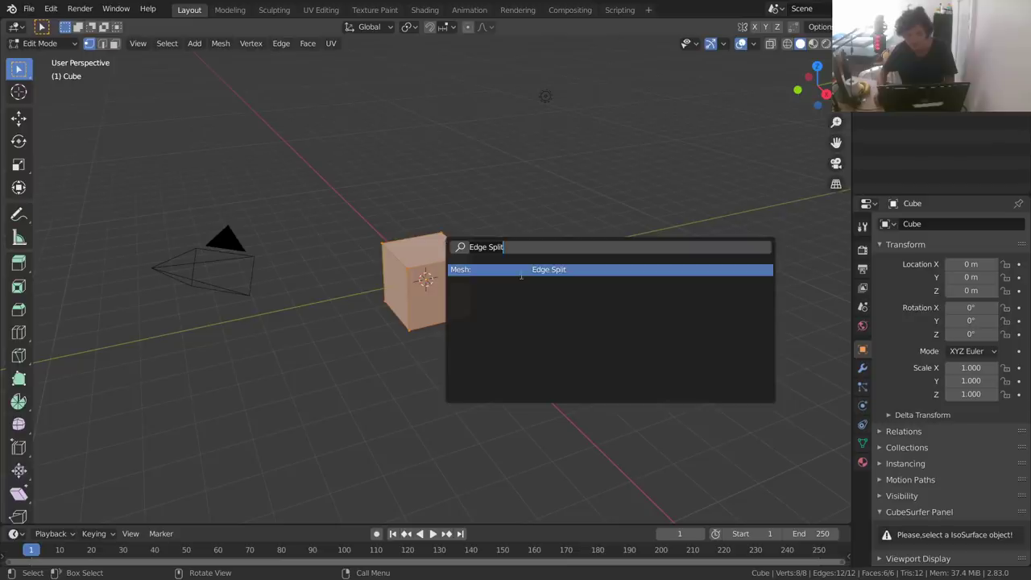
{"action": "type", "text": "edge sp"}
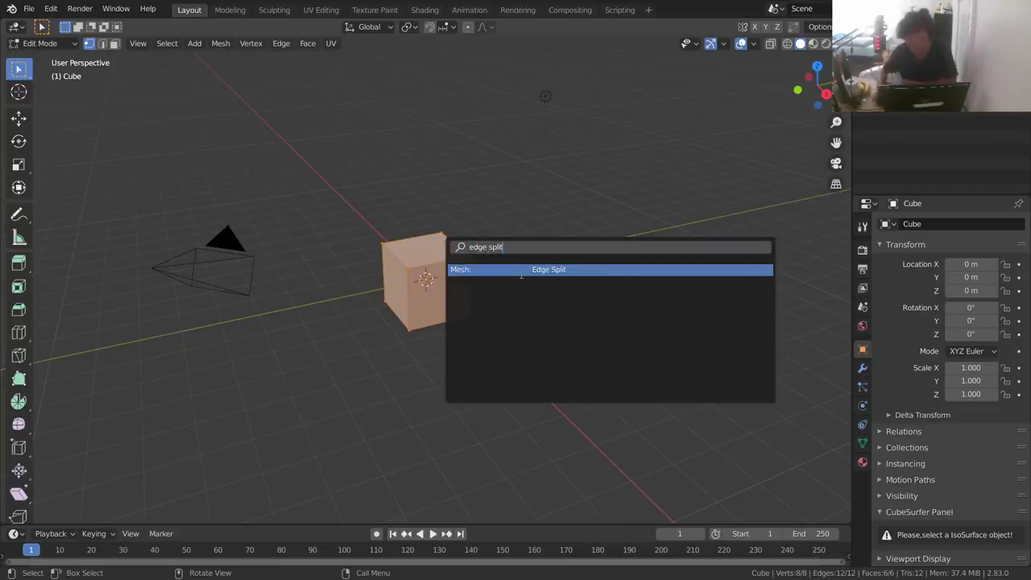
{"action": "left_click", "coordinate": [558, 269]}
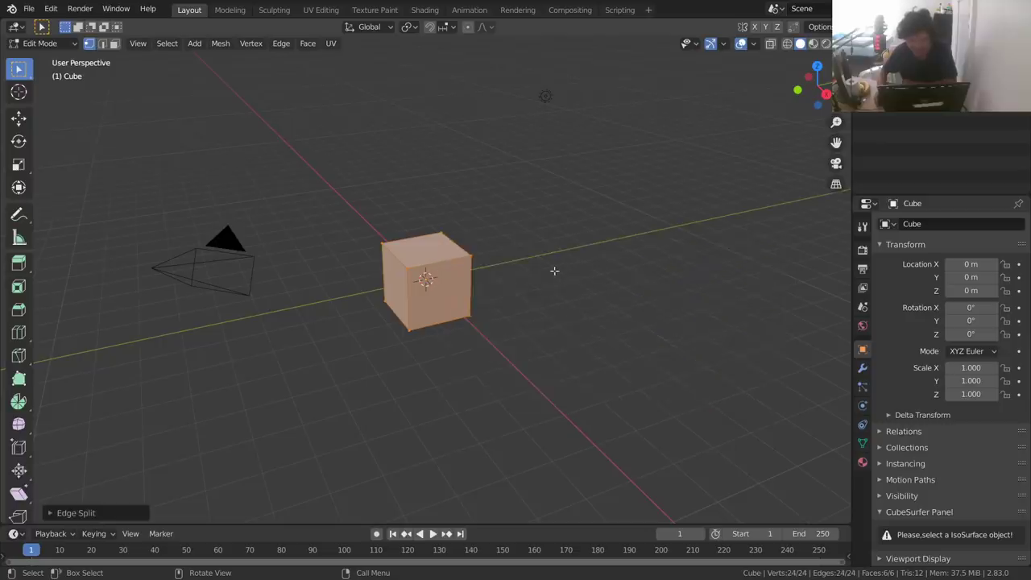
{"action": "scroll", "coordinate": [370, 246], "scroll_direction": "up", "scroll_amount": 4}
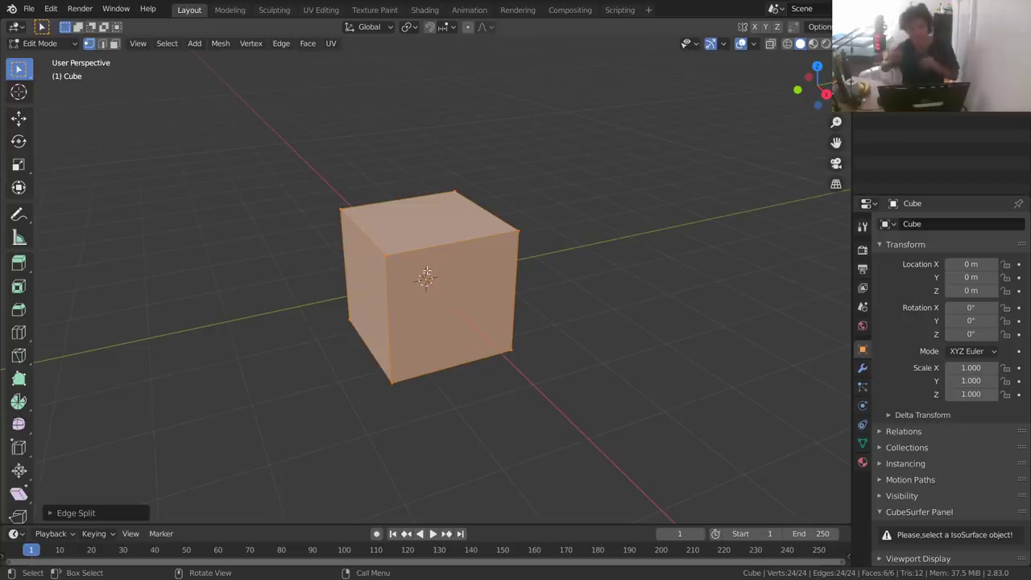
{"action": "key", "text": "ctrl+z"}
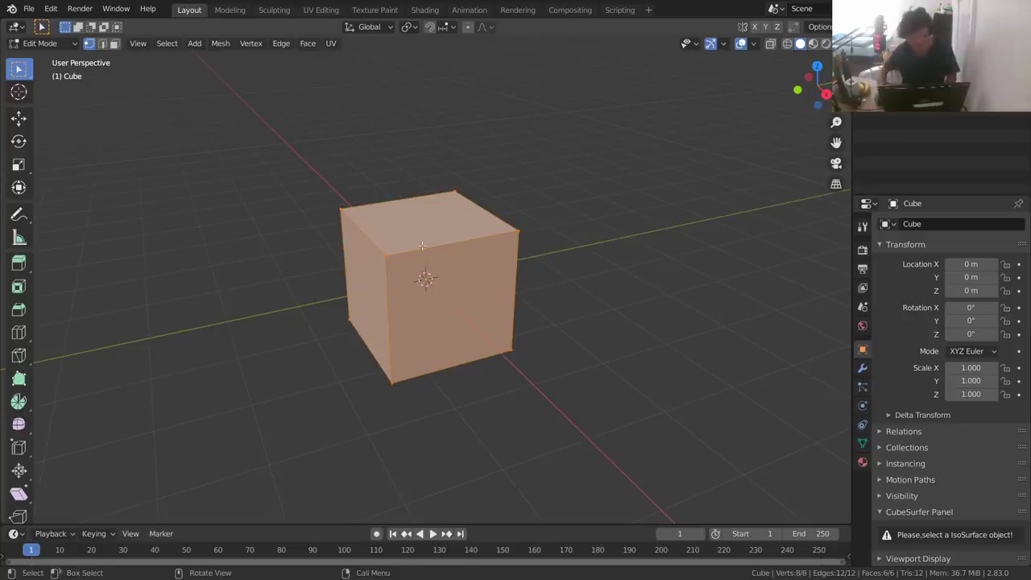
Try moving the cube's nearest top corner vertex, and cancel the move
{"action": "left_click", "coordinate": [387, 253]}
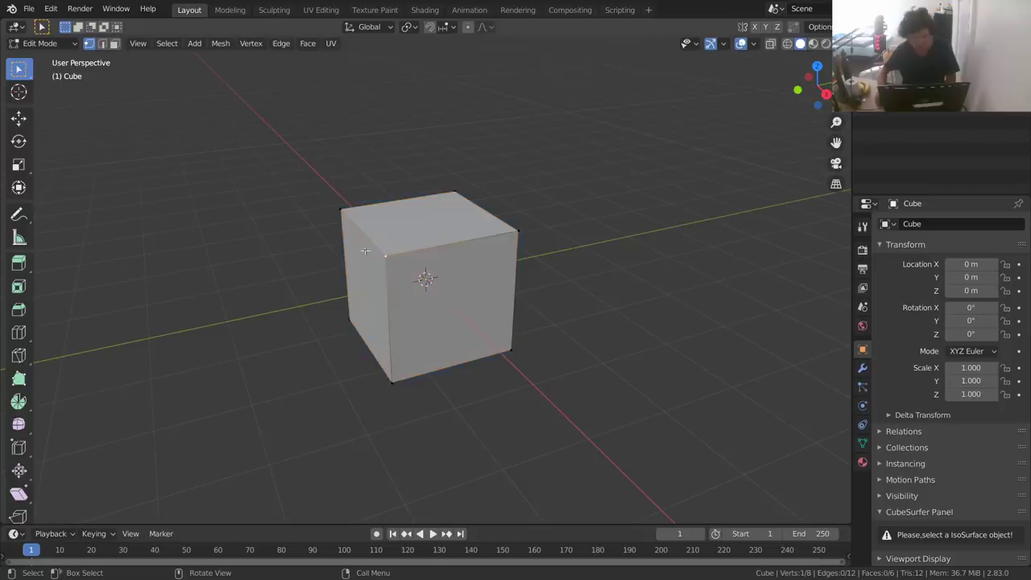
{"action": "key", "text": "g"}
{"action": "key", "text": "Escape"}
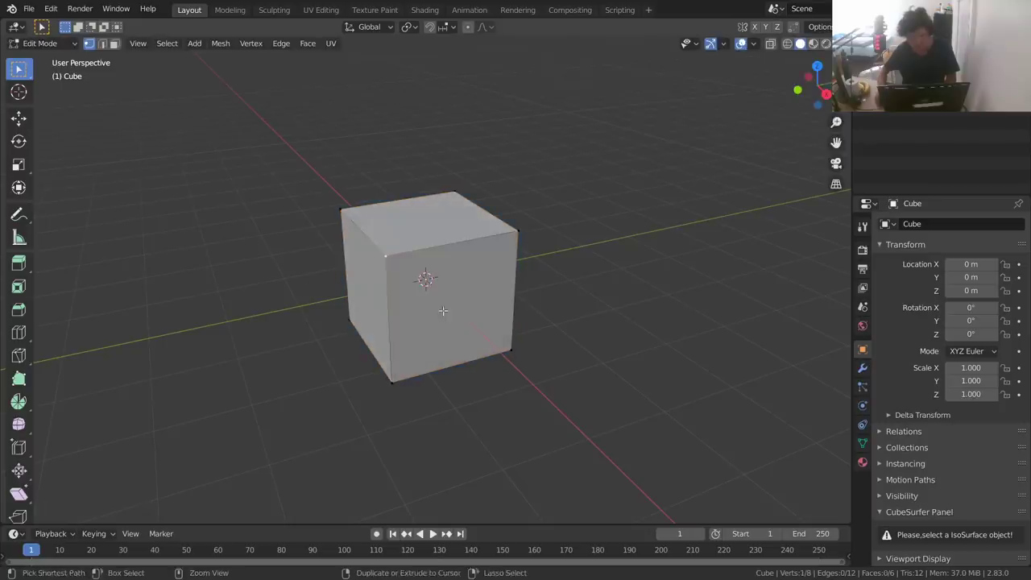
Apply Edge Split to the entire cube mesh and return to Object Mode
{"action": "key", "text": "a"}
{"action": "key", "text": "F3"}
{"action": "left_click", "coordinate": [516, 288]}
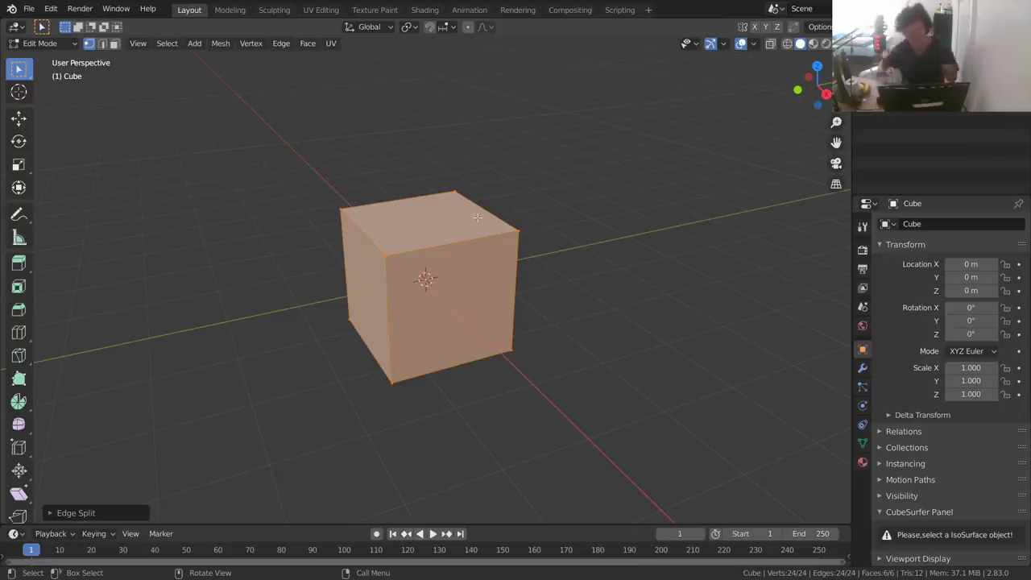
{"action": "key", "text": "Tab"}
Switch to the Shading workspace to work on the cube's material
{"action": "left_click", "coordinate": [425, 10]}
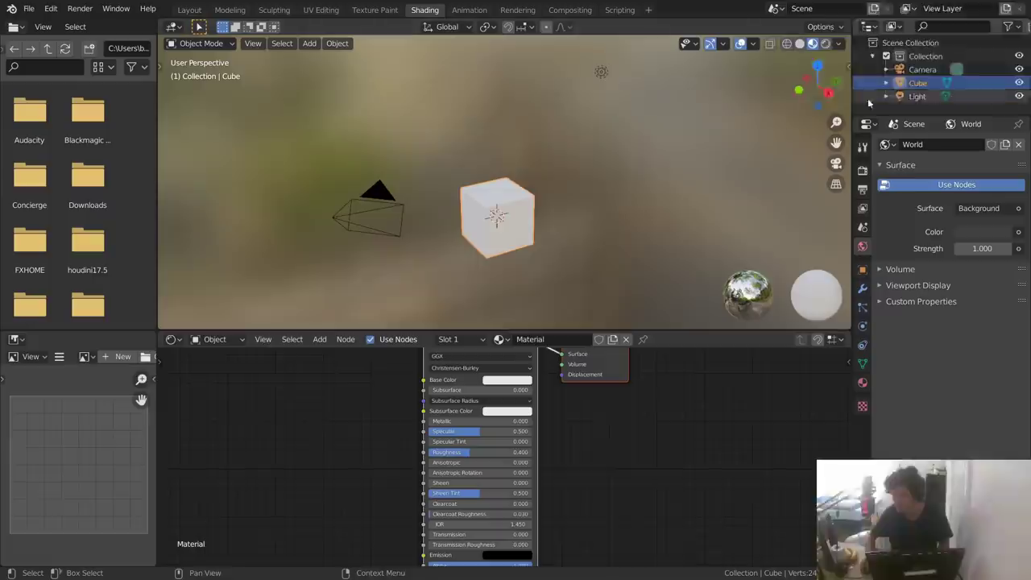
{"action": "scroll", "coordinate": [494, 223], "scroll_direction": "up", "scroll_amount": 3}
{"action": "middle_click_drag", "start_coordinate": [517, 242], "coordinate": [511, 308]}
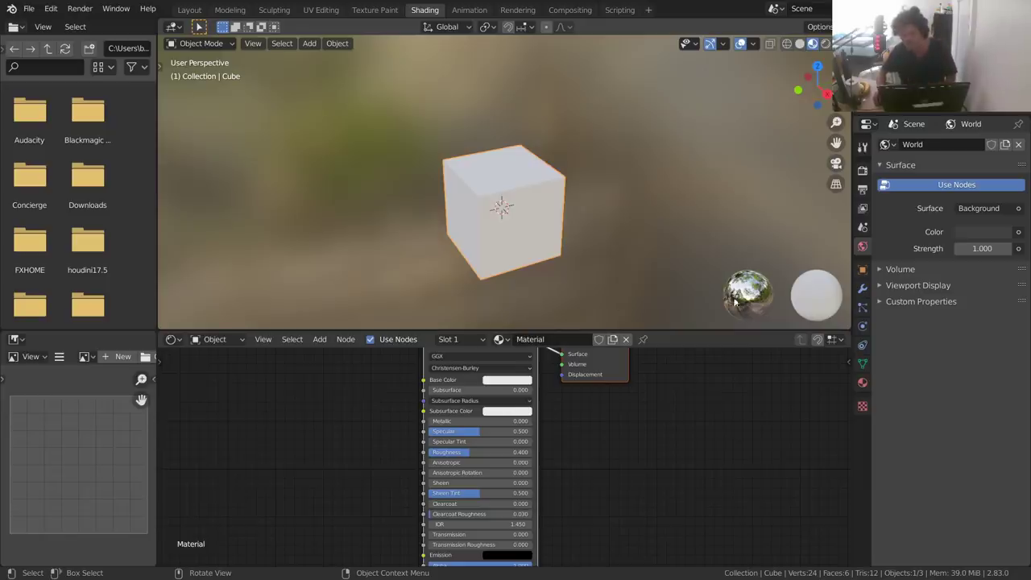
Try a Build modifier on the cube, play the animation to preview it, and undo the modifier
{"action": "left_click", "coordinate": [863, 288]}
{"action": "left_click", "coordinate": [897, 145]}
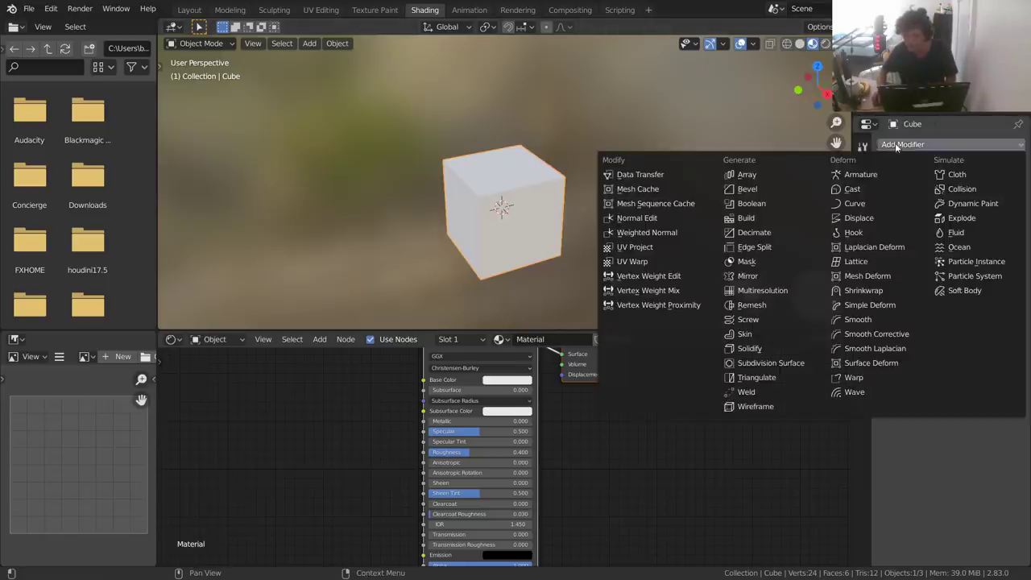
{"action": "left_click", "coordinate": [786, 218]}
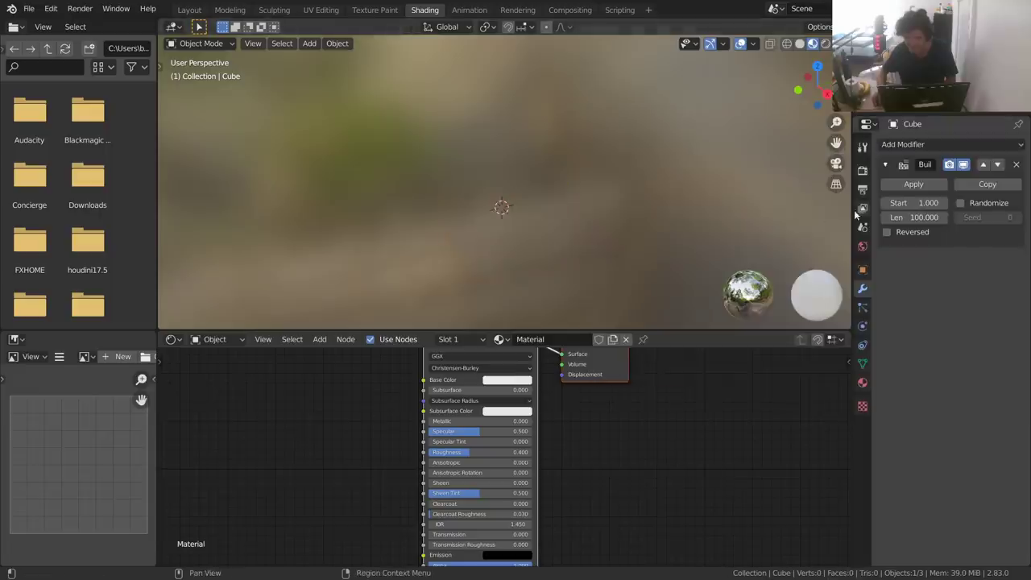
{"action": "key", "text": "space"}
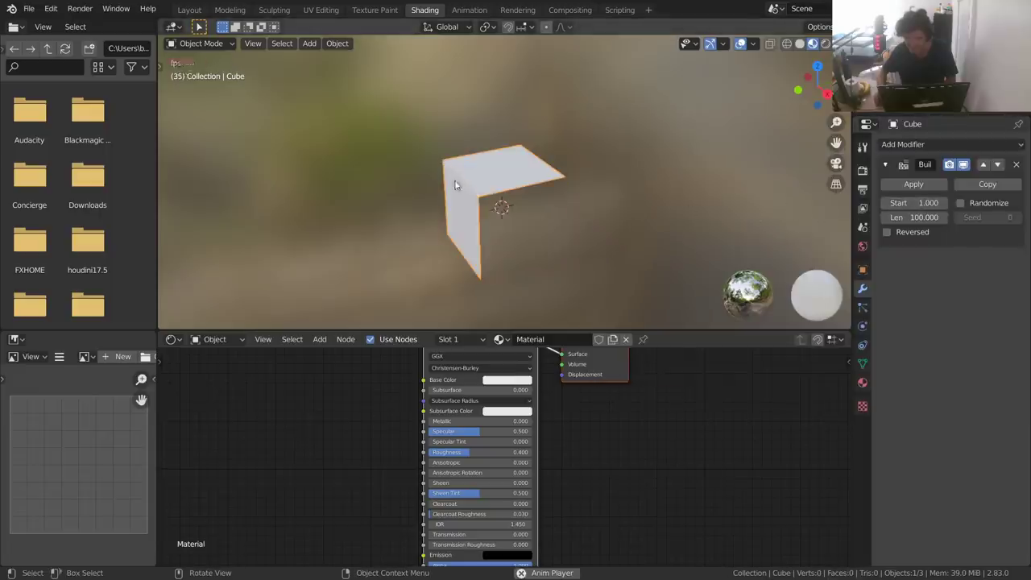
{"action": "key", "text": "space"}
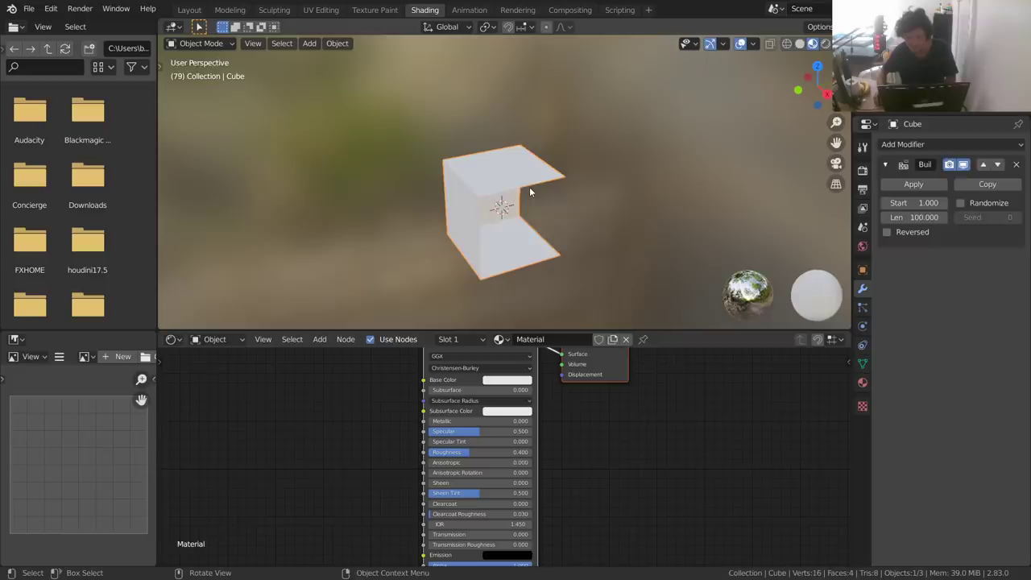
{"action": "key", "text": "ctrl+z"}
Set the 3D viewport to Rendered shading for viewing the cube
{"action": "scroll", "coordinate": [475, 229], "scroll_direction": "up", "scroll_amount": 3}
{"action": "middle_click_drag", "start_coordinate": [502, 214], "coordinate": [484, 169], "text": "shift"}
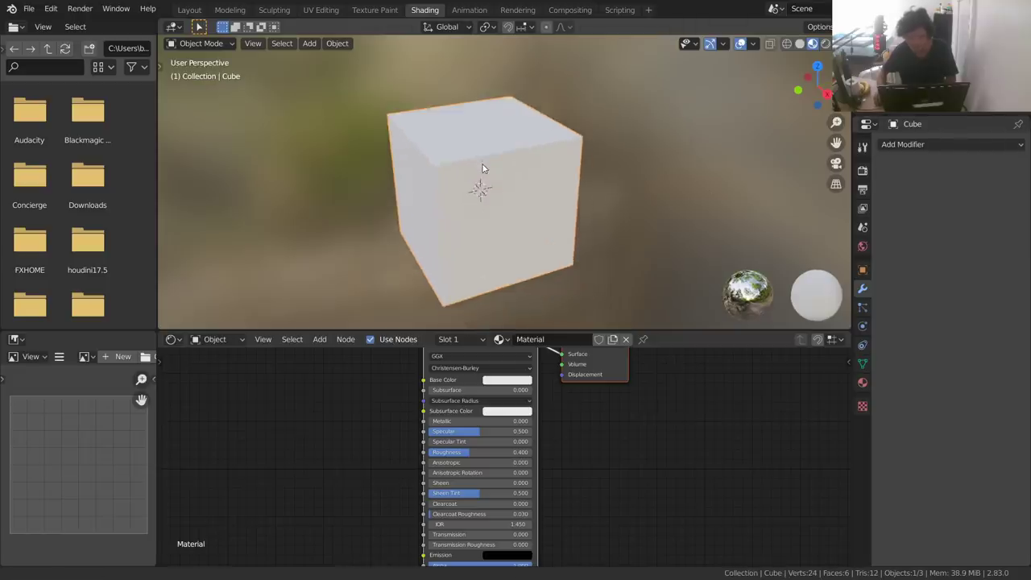
{"action": "scroll", "coordinate": [483, 170], "scroll_direction": "down", "scroll_amount": 1}
{"action": "middle_click_drag", "start_coordinate": [359, 423], "coordinate": [360, 492]}
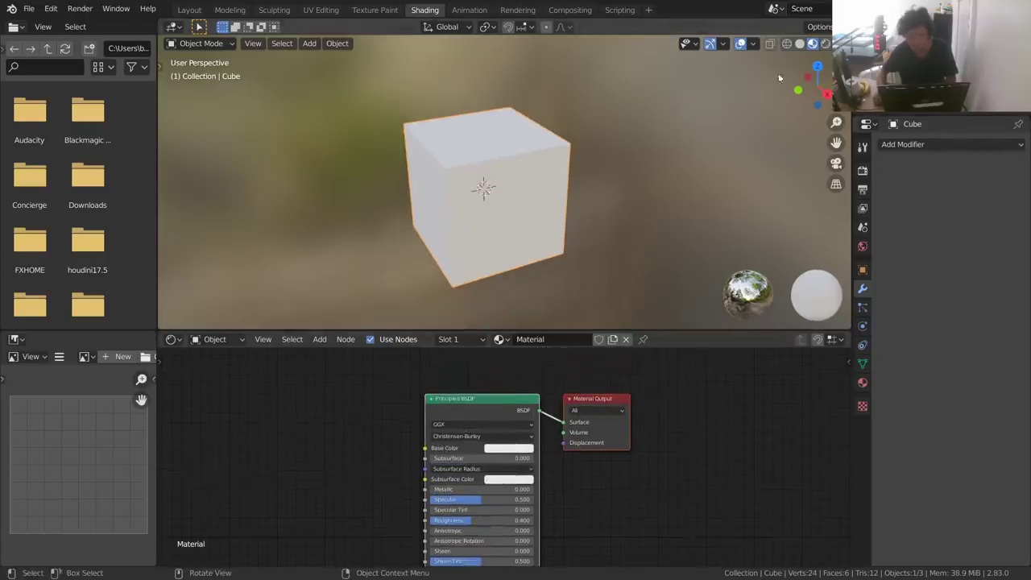
{"action": "left_click", "coordinate": [825, 44]}
Spread the Principled BSDF and Material Output nodes far apart to make room for new nodes between them
{"action": "left_click_drag", "start_coordinate": [478, 404], "coordinate": [501, 402]}
{"action": "left_click_drag", "start_coordinate": [378, 423], "coordinate": [506, 390]}
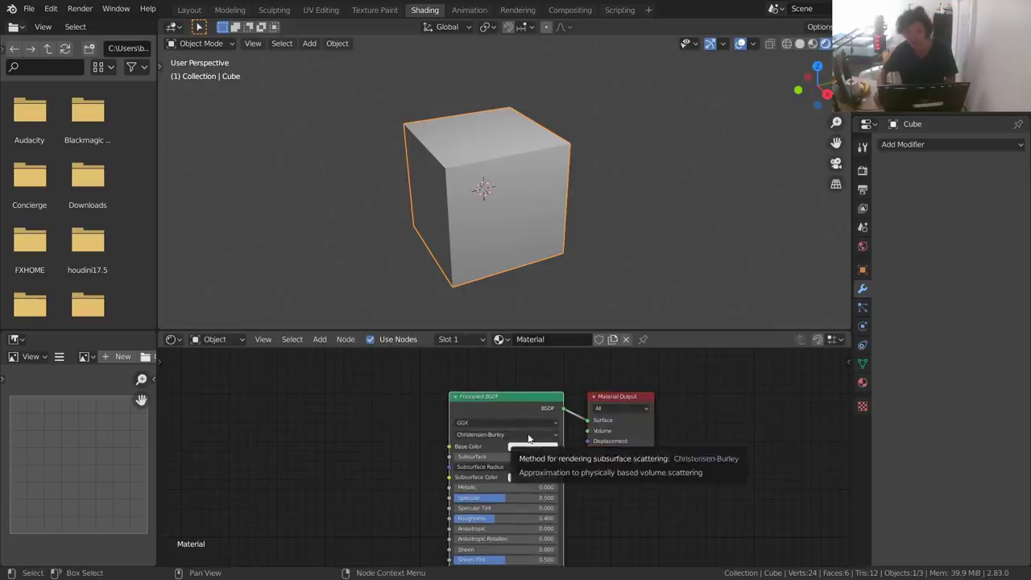
{"action": "key", "text": "g"}
{"action": "left_click", "coordinate": [199, 414]}
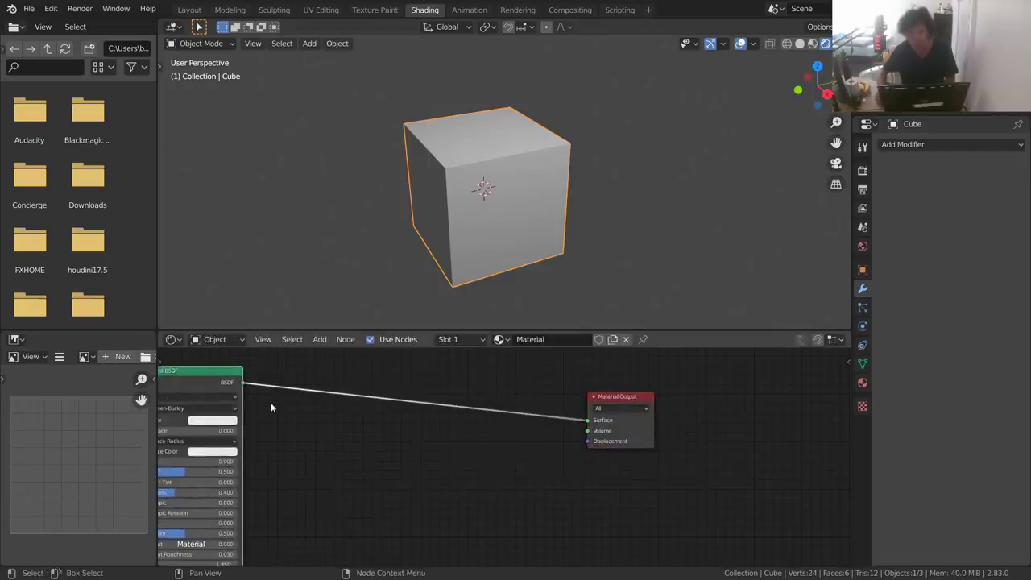
{"action": "left_click_drag", "start_coordinate": [630, 410], "coordinate": [706, 411]}
{"action": "key", "text": "shift+a"}
{"action": "type", "text": "vec"}
{"action": "key", "text": "Down"}
{"action": "key", "text": "Down"}
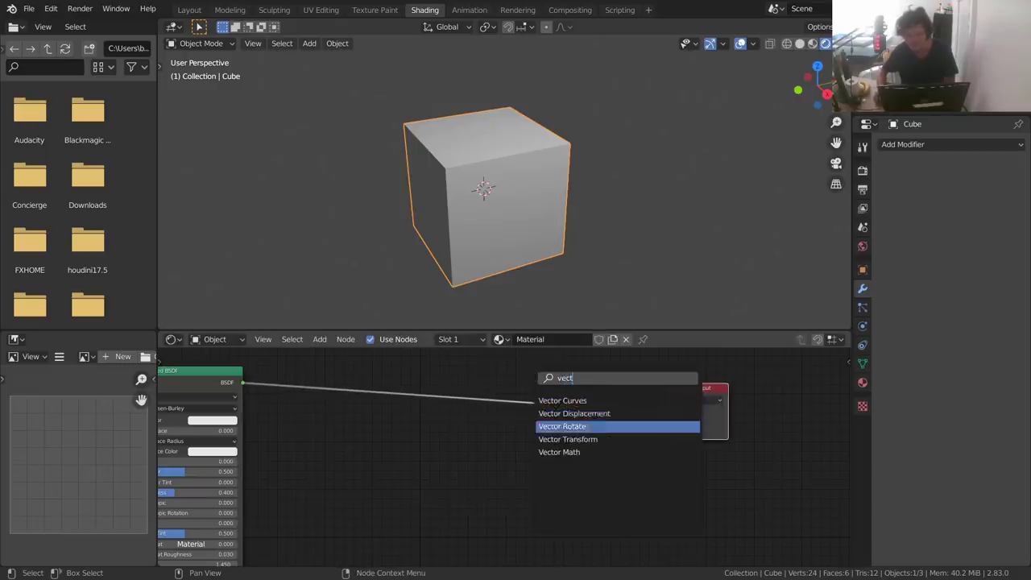
{"action": "key", "text": "Return"}
{"action": "left_click", "coordinate": [587, 475]}
{"action": "key", "text": "x"}
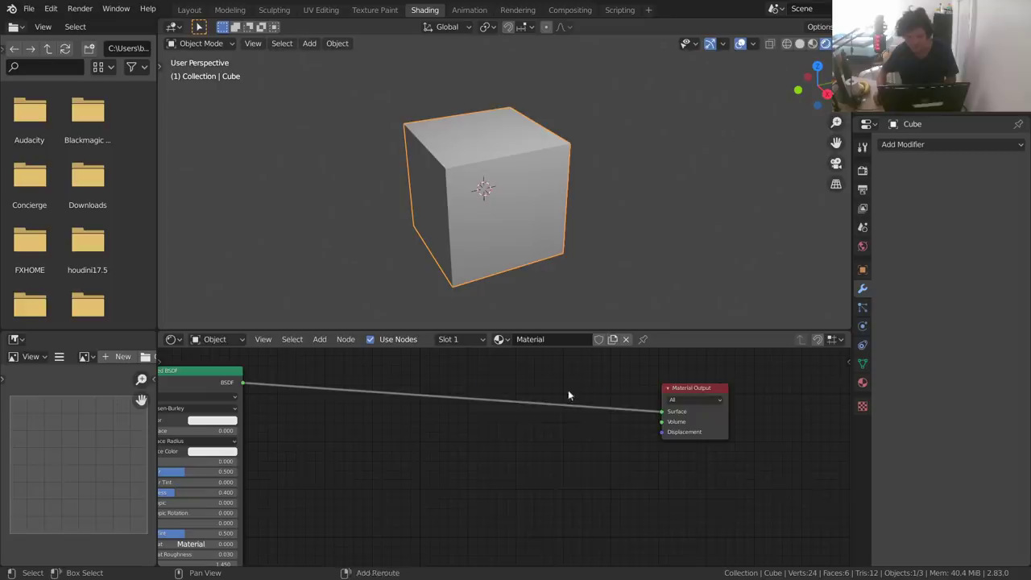
Add a Vector Displacement node and connect it to the Displacement input of the Material Output
{"action": "key", "text": "shift+a"}
{"action": "type", "text": "vec"}
{"action": "key", "text": "Down"}
{"action": "key", "text": "Return"}
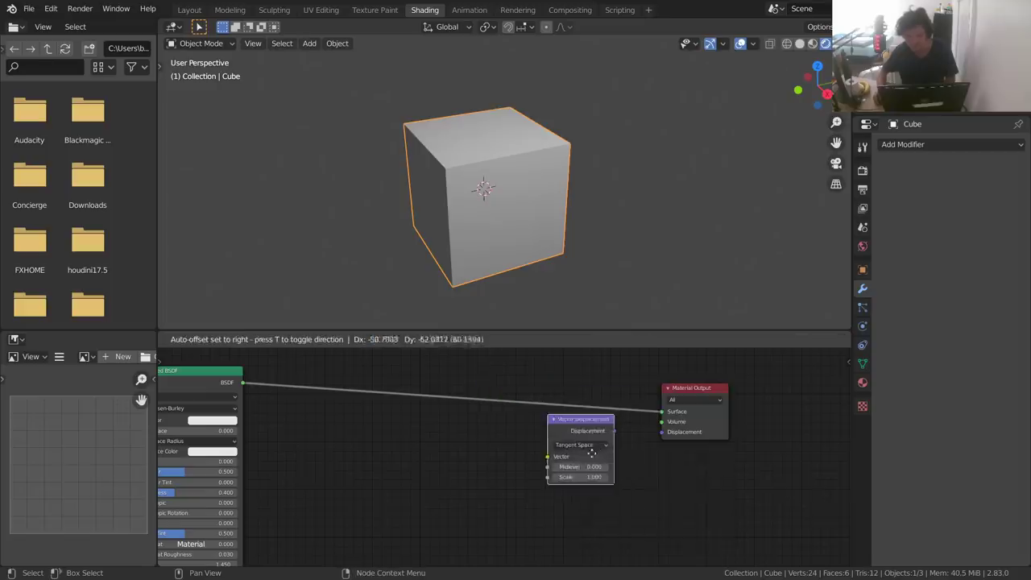
{"action": "left_click", "coordinate": [582, 464]}
{"action": "middle_click_drag", "start_coordinate": [652, 455], "coordinate": [551, 456]}
{"action": "left_click_drag", "start_coordinate": [522, 445], "coordinate": [557, 438]}
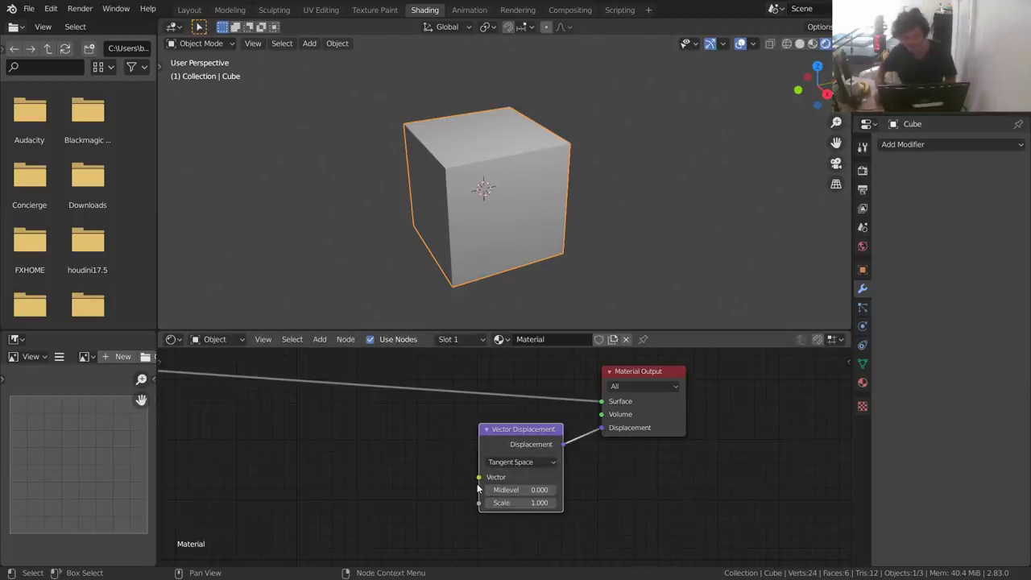
Add a Texture Coordinate node, link its Generated output to the Vector Displacement's Vector input, and place it beside that node
{"action": "scroll", "coordinate": [524, 467], "scroll_direction": "left", "scroll_amount": 5, "text": "ctrl"}
{"action": "key", "text": "shift+a"}
{"action": "left_click", "coordinate": [413, 404]}
{"action": "type", "text": "tex"}
{"action": "key", "text": "Return"}
{"action": "left_click", "coordinate": [348, 427]}
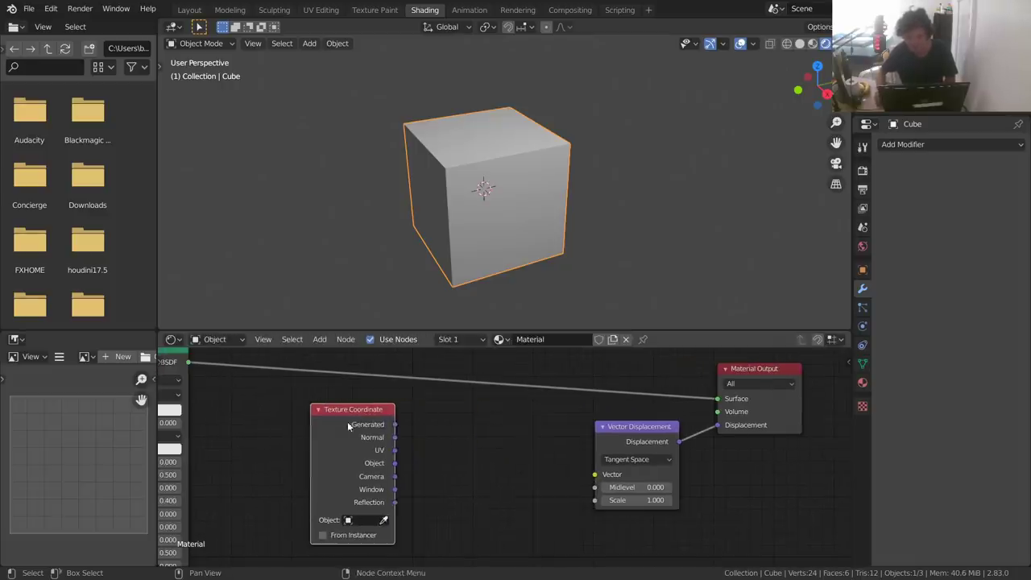
{"action": "mouse_move", "coordinate": [394, 424]}
{"action": "left_mouse_down"}
{"action": "mouse_move", "coordinate": [404, 533]}
{"action": "mouse_move", "coordinate": [481, 421]}
{"action": "mouse_move", "coordinate": [422, 435]}
{"action": "mouse_move", "coordinate": [523, 424]}
{"action": "mouse_move", "coordinate": [417, 430]}
{"action": "mouse_move", "coordinate": [609, 483]}
{"action": "mouse_move", "coordinate": [596, 475]}
{"action": "left_mouse_up"}
{"action": "left_click_drag", "start_coordinate": [342, 433], "coordinate": [500, 442]}
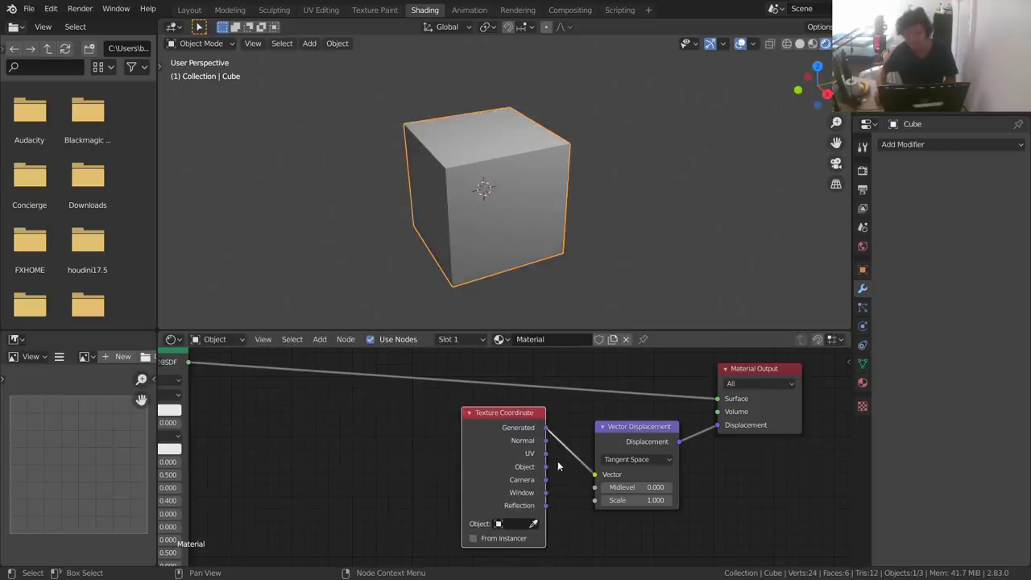
Try adjusting the Vector Displacement node's Scale, and undo the change
{"action": "mouse_move", "coordinate": [636, 500]}
{"action": "left_mouse_down"}
{"action": "mouse_move", "coordinate": [599, 500]}
{"action": "mouse_move", "coordinate": [642, 503]}
{"action": "left_mouse_up"}
{"action": "key", "text": "ctrl+z"}
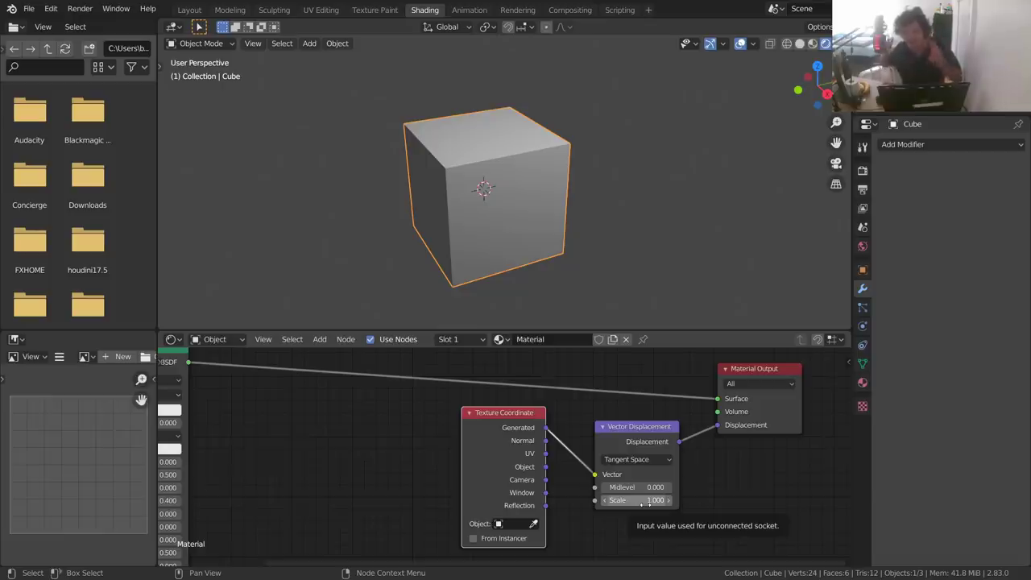
Look through the cube material's settings for a displacement option
{"action": "left_click", "coordinate": [863, 384]}
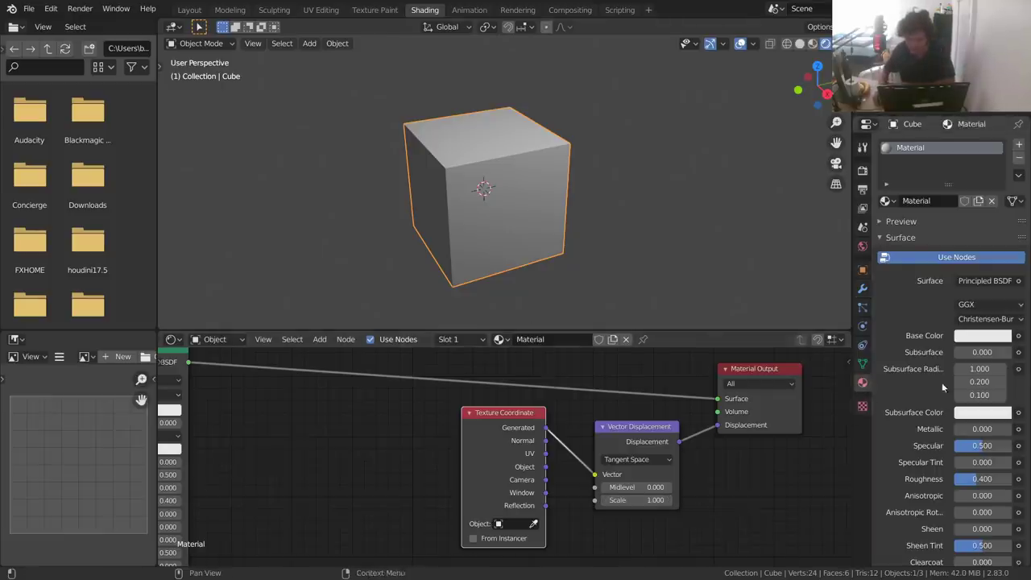
{"action": "scroll", "coordinate": [923, 387], "scroll_direction": "down", "scroll_amount": 6}
{"action": "scroll", "coordinate": [922, 381], "scroll_direction": "down", "scroll_amount": 4}
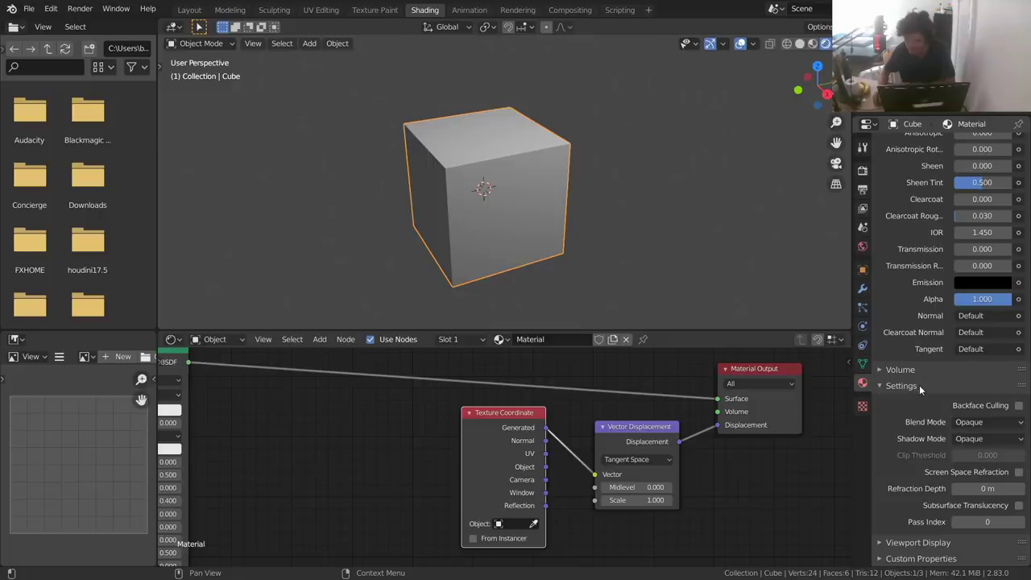
Set the render engine to Cycles and its device to GPU Compute
{"action": "left_click", "coordinate": [862, 170]}
{"action": "left_click", "coordinate": [967, 144]}
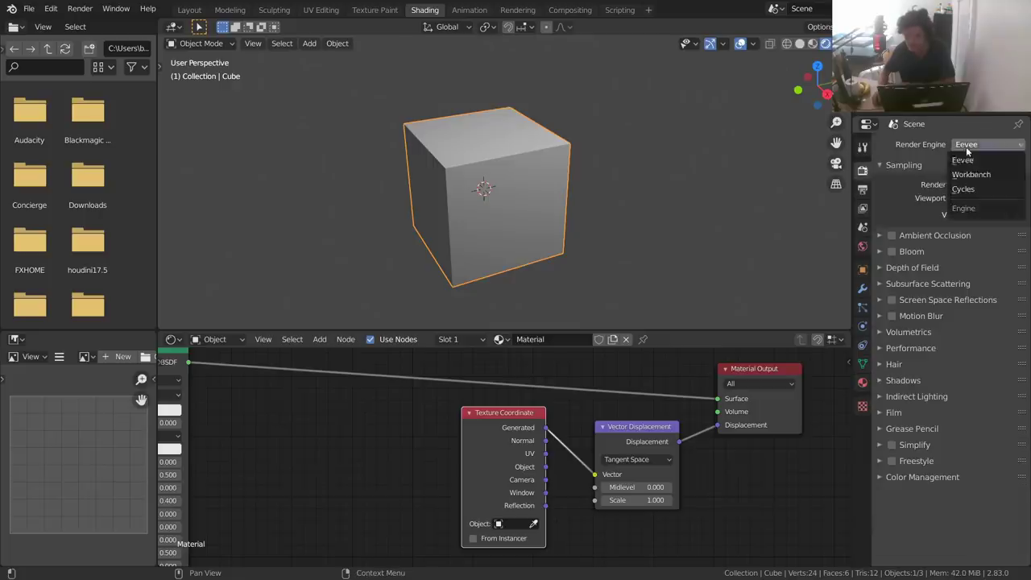
{"action": "left_click", "coordinate": [968, 188]}
{"action": "left_click", "coordinate": [970, 179]}
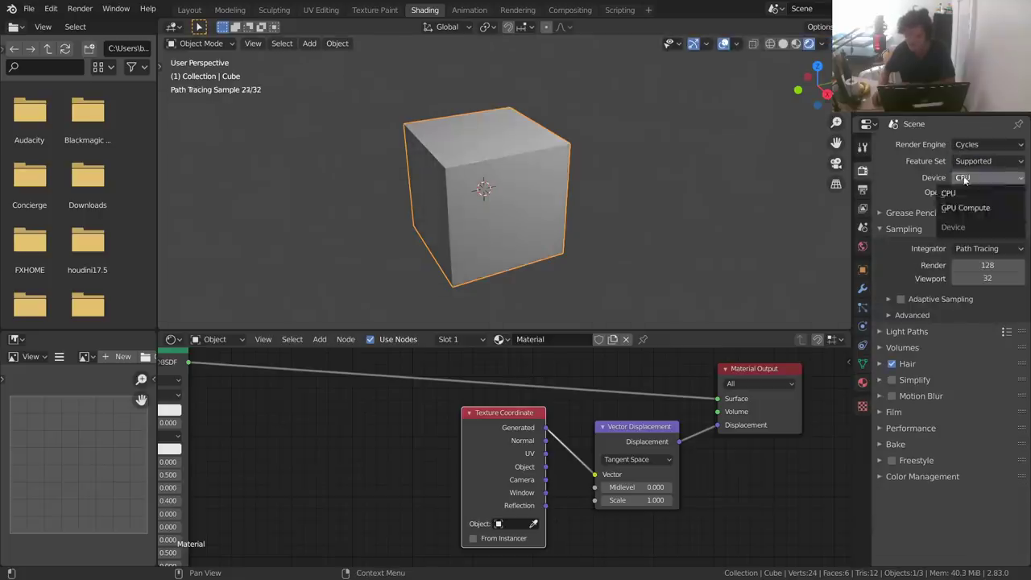
{"action": "left_click", "coordinate": [975, 208]}
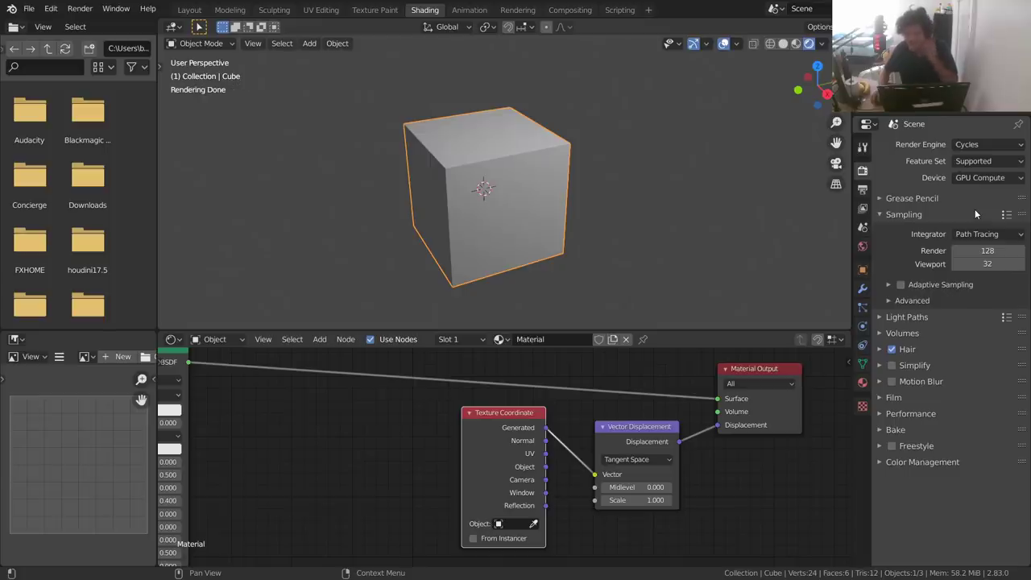
Set the cube material's surface displacement method to Displacement and Bump
{"action": "left_click", "coordinate": [862, 383]}
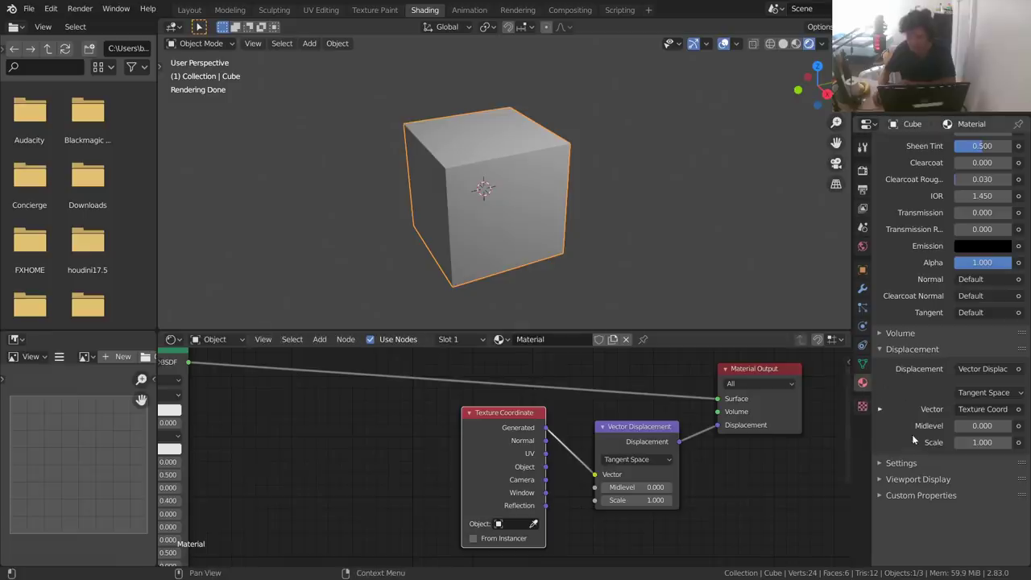
{"action": "left_click", "coordinate": [901, 463]}
{"action": "scroll", "coordinate": [914, 463], "scroll_direction": "down", "scroll_amount": 4}
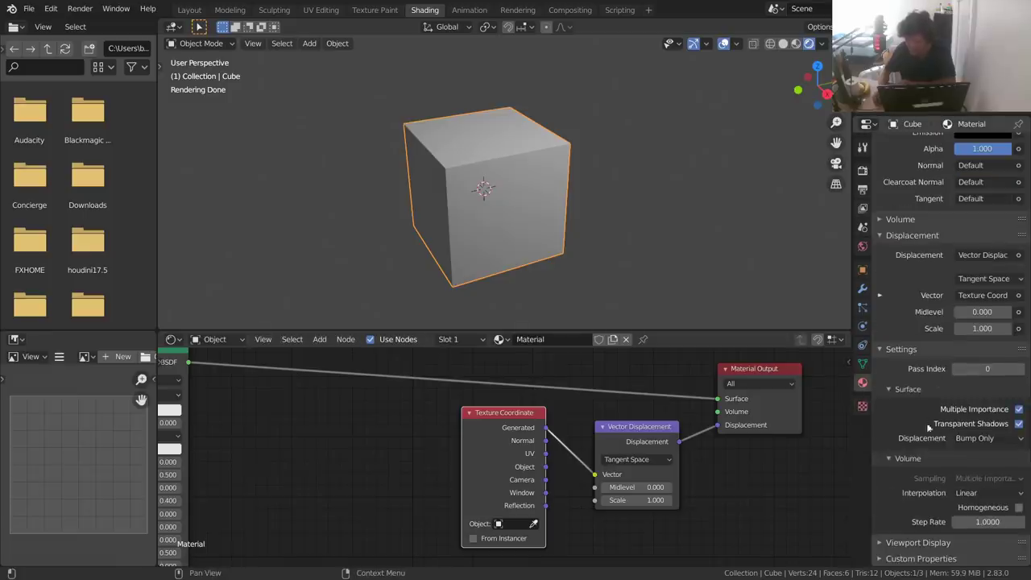
{"action": "left_click", "coordinate": [990, 438]}
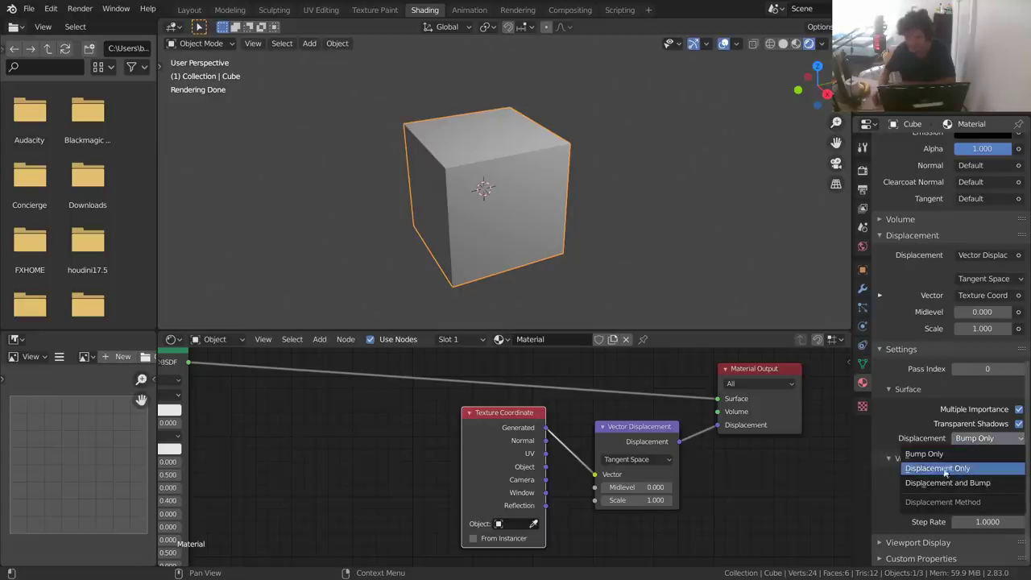
{"action": "left_click", "coordinate": [981, 484]}
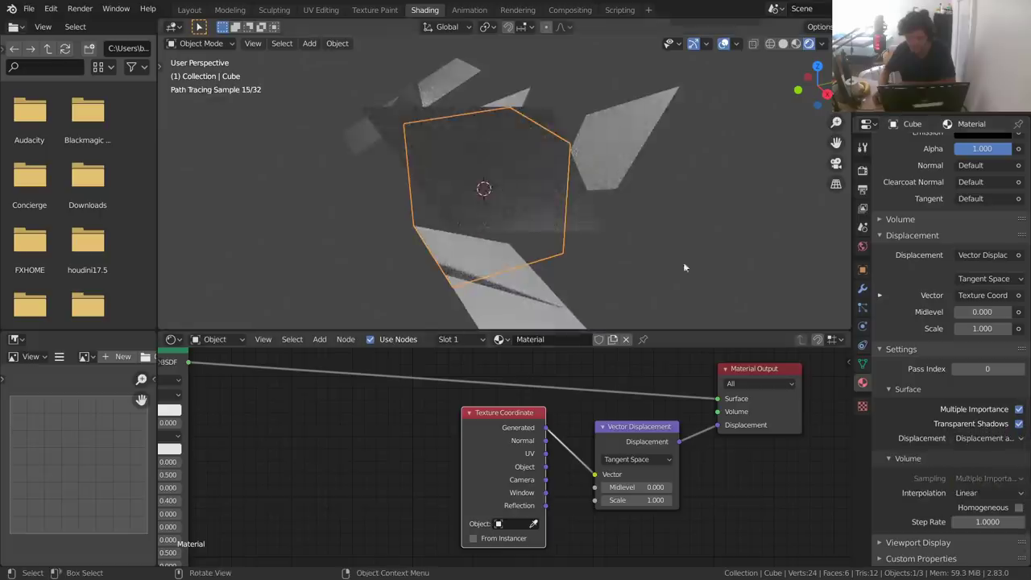
Deselect the cube and try the Vector Displacement node's Scale at 0.480 and 1.270
{"action": "left_click", "coordinate": [649, 201]}
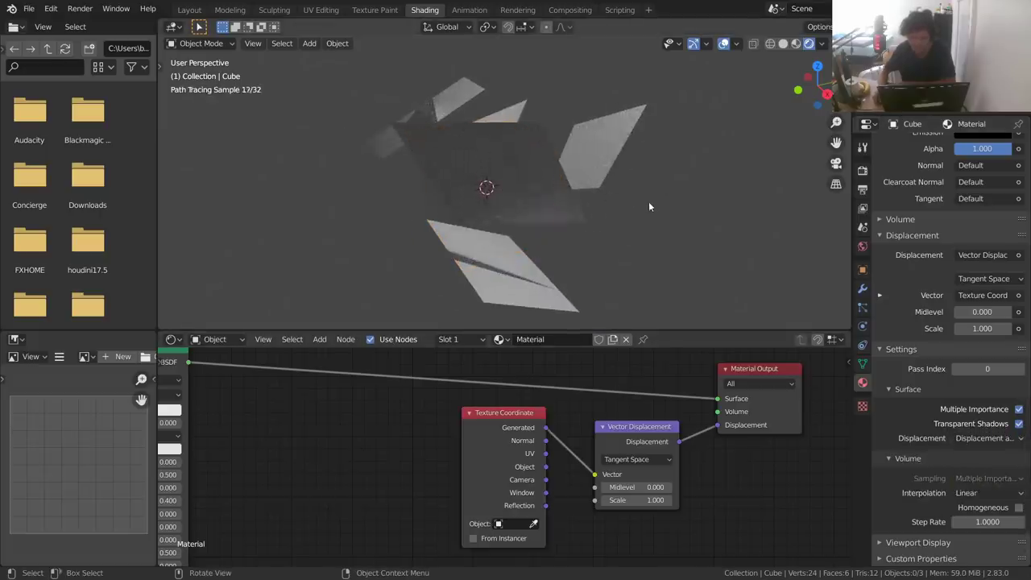
{"action": "left_click_drag", "start_coordinate": [637, 500], "coordinate": [669, 499]}
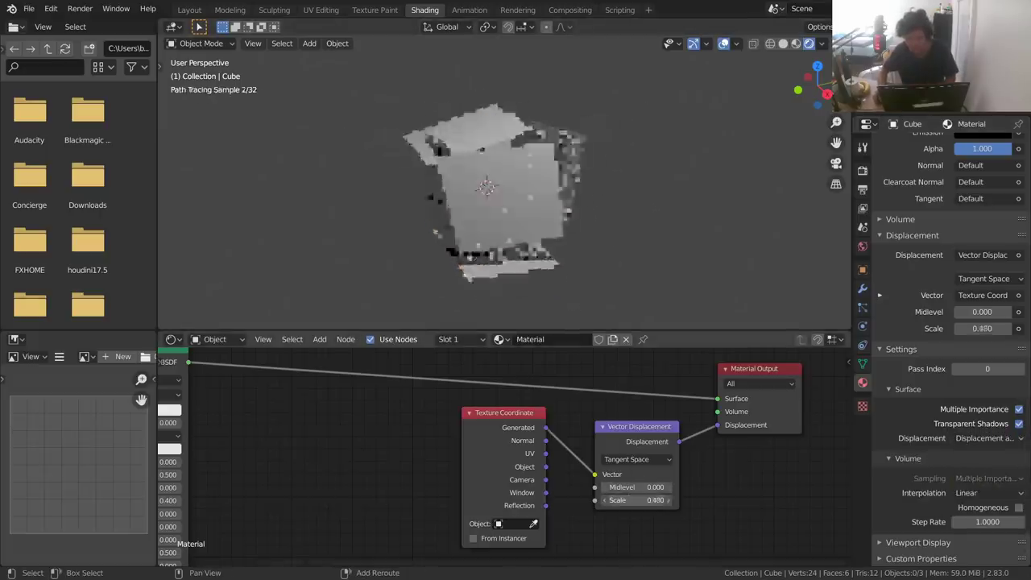
{"action": "mouse_move", "coordinate": [655, 500]}
{"action": "left_mouse_down"}
{"action": "mouse_move", "coordinate": [624, 500]}
{"action": "mouse_move", "coordinate": [703, 499]}
{"action": "left_mouse_up"}
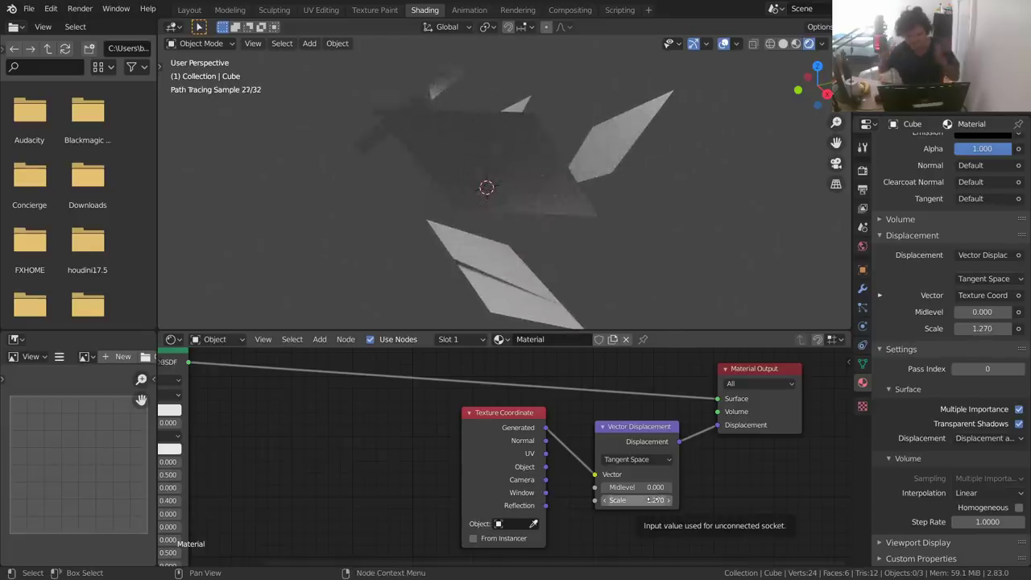
Delete the edge-split cube and add a fresh cube mesh in its place
{"action": "left_click", "coordinate": [500, 151]}
{"action": "key", "text": "Delete"}
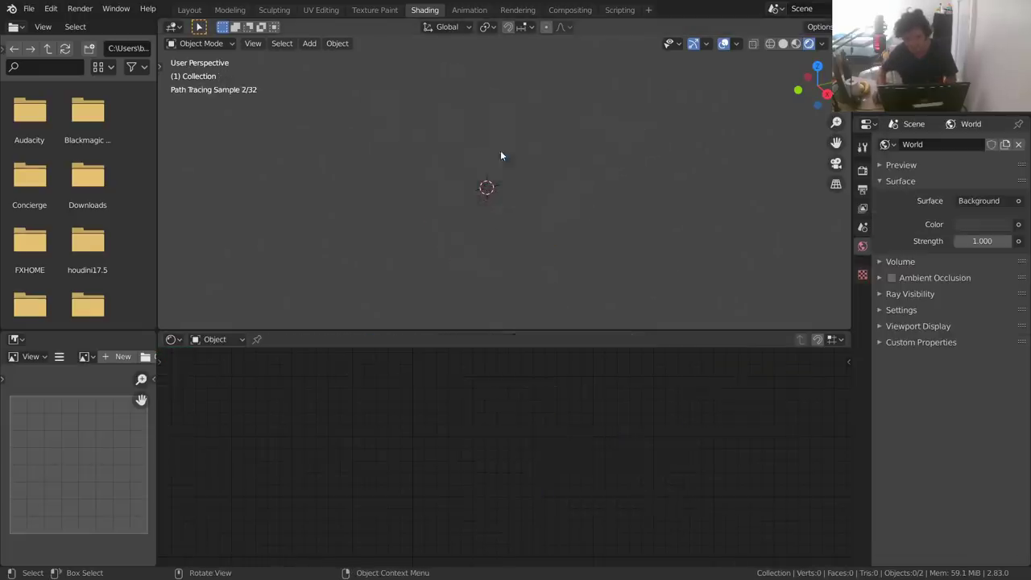
{"action": "key", "text": "shift+a"}
{"action": "mouse_move", "coordinate": [479, 142]}
{"action": "left_click", "coordinate": [539, 155]}
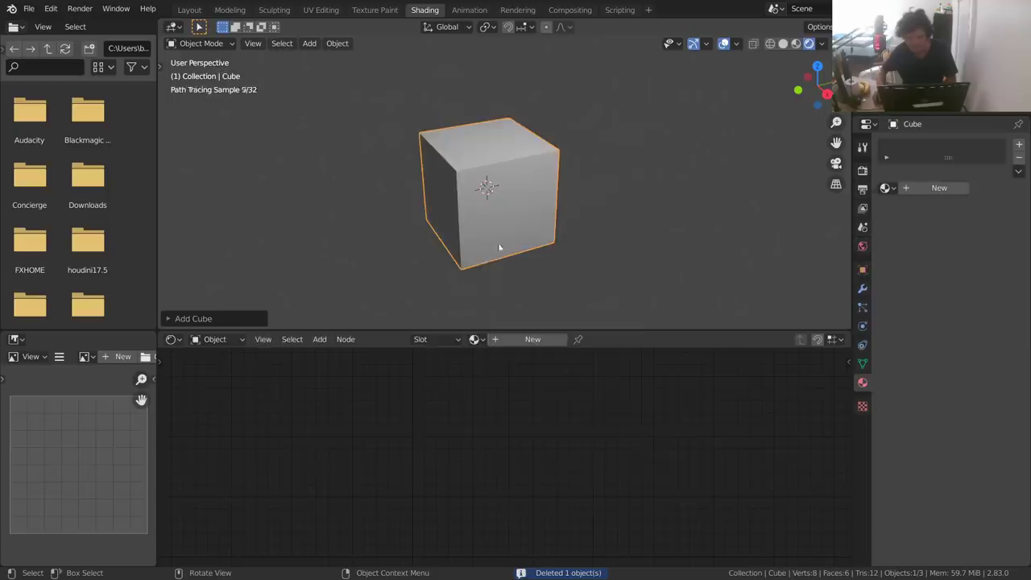
Assign the existing displacement material to the new cube and set the Vector Displacement's Scale to 1.630
{"action": "left_click", "coordinate": [483, 340]}
{"action": "left_click", "coordinate": [520, 368]}
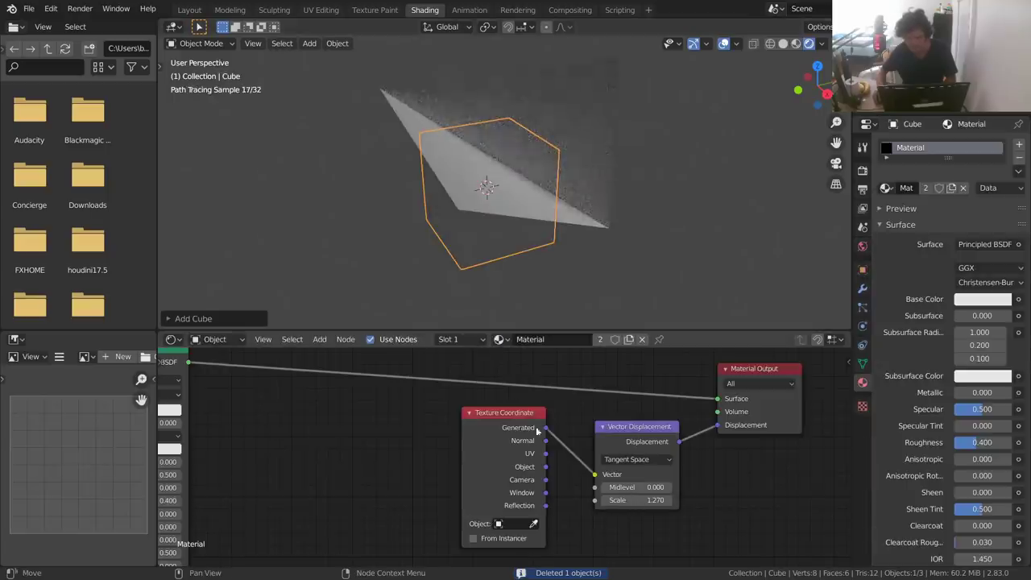
{"action": "left_click_drag", "start_coordinate": [628, 500], "coordinate": [592, 500]}
{"action": "left_click_drag", "start_coordinate": [709, 500], "coordinate": [769, 500]}
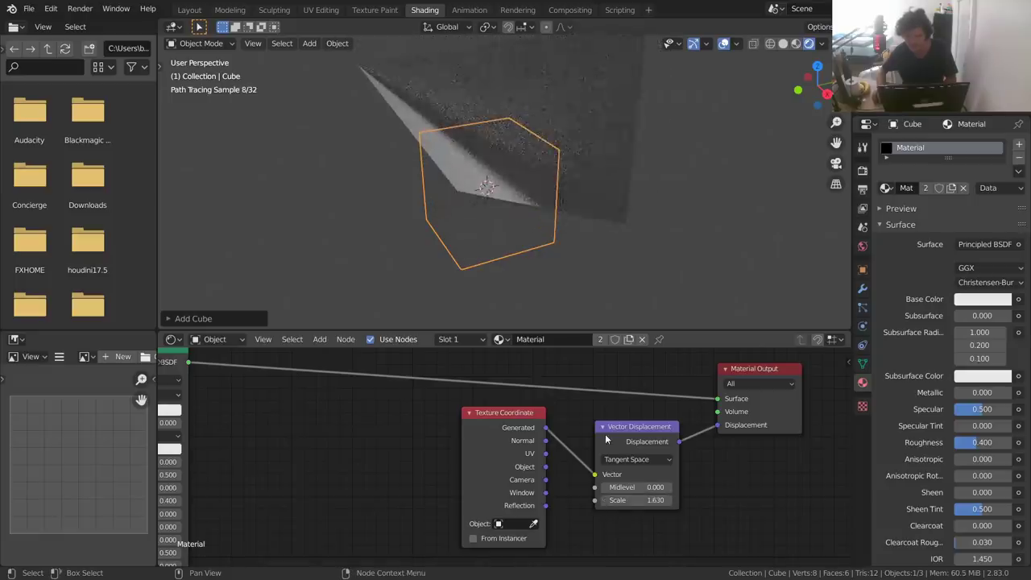
Apply Edge Split to the new cube's whole mesh and return to Object Mode
{"action": "key", "text": "Tab"}
{"action": "key", "text": "F3"}
{"action": "type", "text": "edge split"}
{"action": "key", "text": "Return"}
{"action": "key", "text": "Tab"}
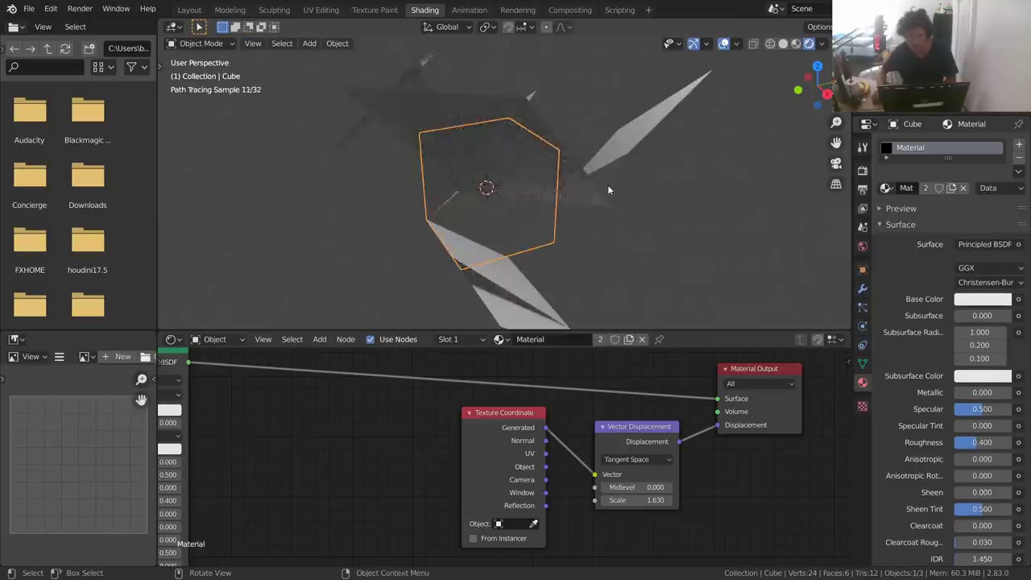
Move the Principled BSDF node closer to the Texture Coordinate and Vector Displacement nodes
{"action": "scroll", "coordinate": [608, 184], "scroll_direction": "down", "scroll_amount": 4}
{"action": "mouse_move", "coordinate": [655, 500]}
{"action": "left_mouse_down"}
{"action": "mouse_move", "coordinate": [769, 500]}
{"action": "mouse_move", "coordinate": [561, 500]}
{"action": "mouse_move", "coordinate": [669, 500]}
{"action": "left_mouse_up"}
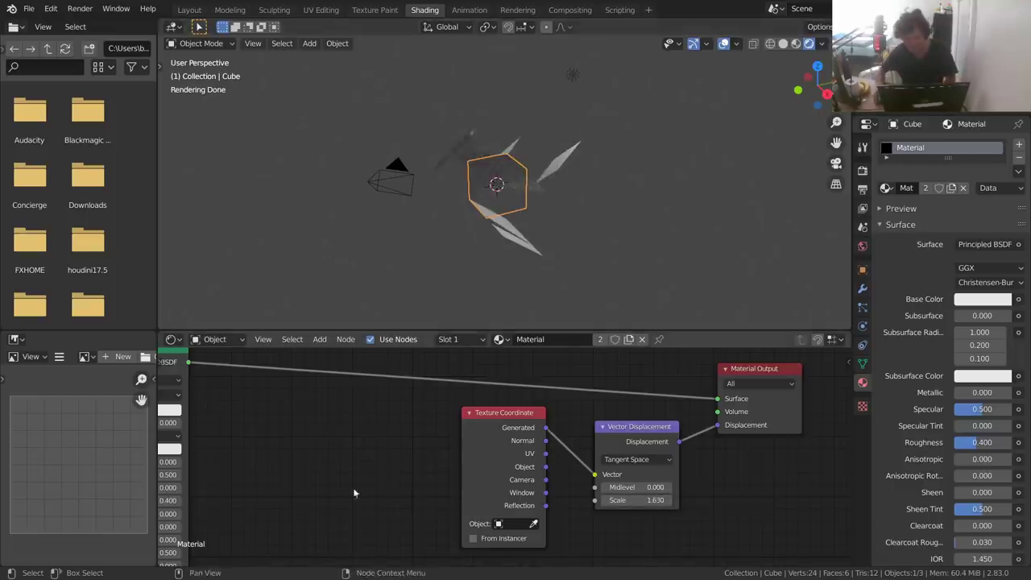
{"action": "scroll", "coordinate": [355, 493], "scroll_direction": "down", "scroll_amount": 8}
{"action": "middle_click_drag", "start_coordinate": [317, 427], "coordinate": [495, 354]}
{"action": "middle_click_drag", "start_coordinate": [569, 432], "coordinate": [529, 463]}
{"action": "left_click_drag", "start_coordinate": [507, 479], "coordinate": [453, 433]}
{"action": "key", "text": "g"}
{"action": "left_click", "coordinate": [552, 389]}
{"action": "scroll", "coordinate": [567, 400], "scroll_direction": "up", "scroll_amount": 8}
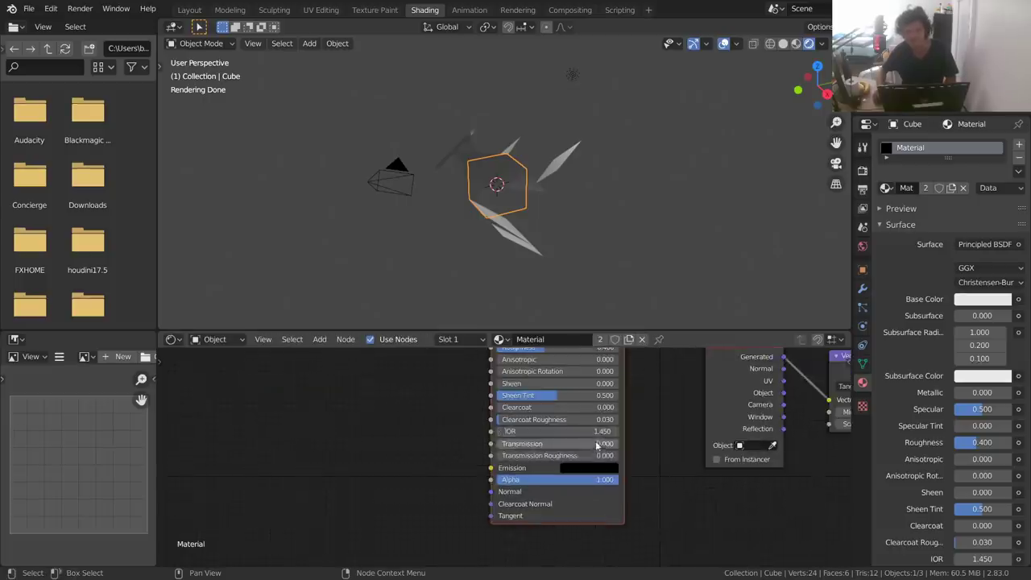
{"action": "scroll", "coordinate": [566, 451], "scroll_direction": "up", "scroll_amount": 1}
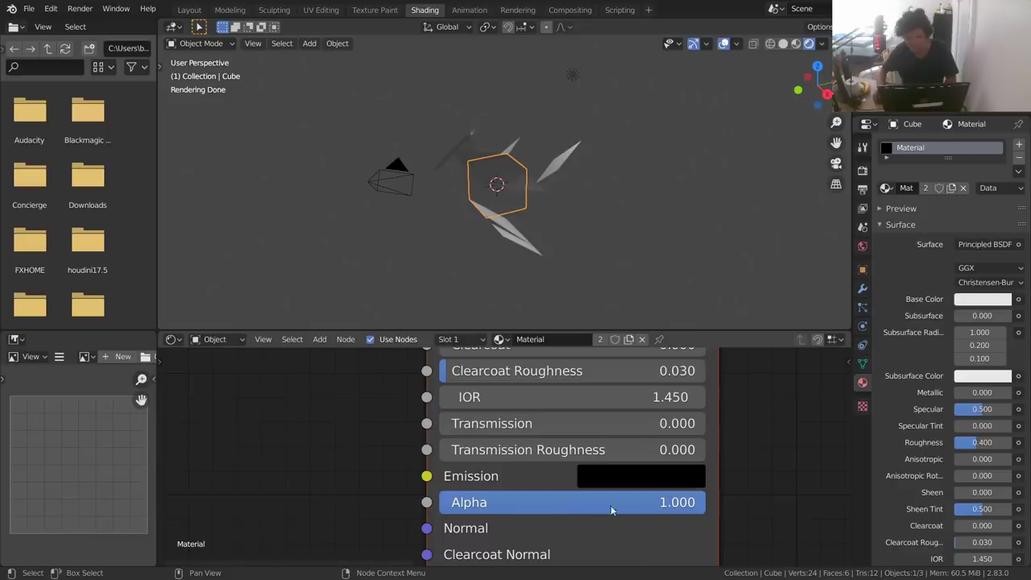
Add a Value node below the Texture Coordinate node and link it to the Vector Displacement's Scale input
{"action": "mouse_move", "coordinate": [663, 506]}
{"action": "left_mouse_down"}
{"action": "mouse_move", "coordinate": [395, 506]}
{"action": "mouse_move", "coordinate": [707, 506]}
{"action": "left_mouse_up"}
{"action": "scroll", "coordinate": [677, 454], "scroll_direction": "down", "scroll_amount": 4}
{"action": "middle_click_drag", "start_coordinate": [677, 453], "coordinate": [484, 442]}
{"action": "key", "text": "shift+a"}
{"action": "left_click", "coordinate": [599, 361]}
{"action": "type", "text": "val"}
{"action": "left_click", "coordinate": [633, 383]}
{"action": "left_click", "coordinate": [518, 479]}
{"action": "left_click_drag", "start_coordinate": [569, 476], "coordinate": [605, 447]}
{"action": "left_click_drag", "start_coordinate": [630, 413], "coordinate": [638, 409]}
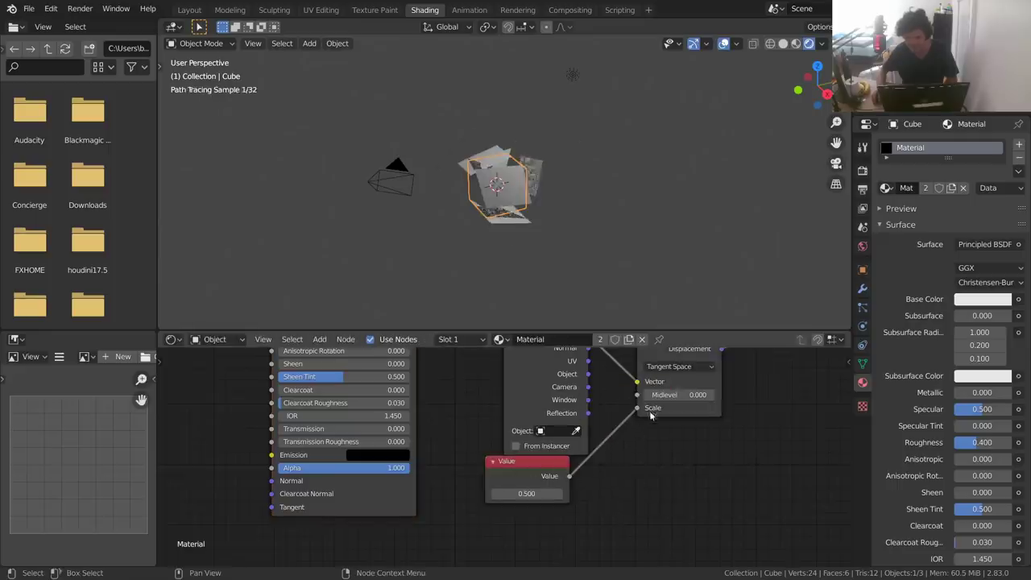
Link the Value node to the Principled BSDF's Alpha as well, place it before the shader, and set it to 0
{"action": "left_click_drag", "start_coordinate": [570, 477], "coordinate": [271, 467]}
{"action": "left_click_drag", "start_coordinate": [516, 462], "coordinate": [159, 528]}
{"action": "middle_click_drag", "start_coordinate": [250, 463], "coordinate": [373, 378]}
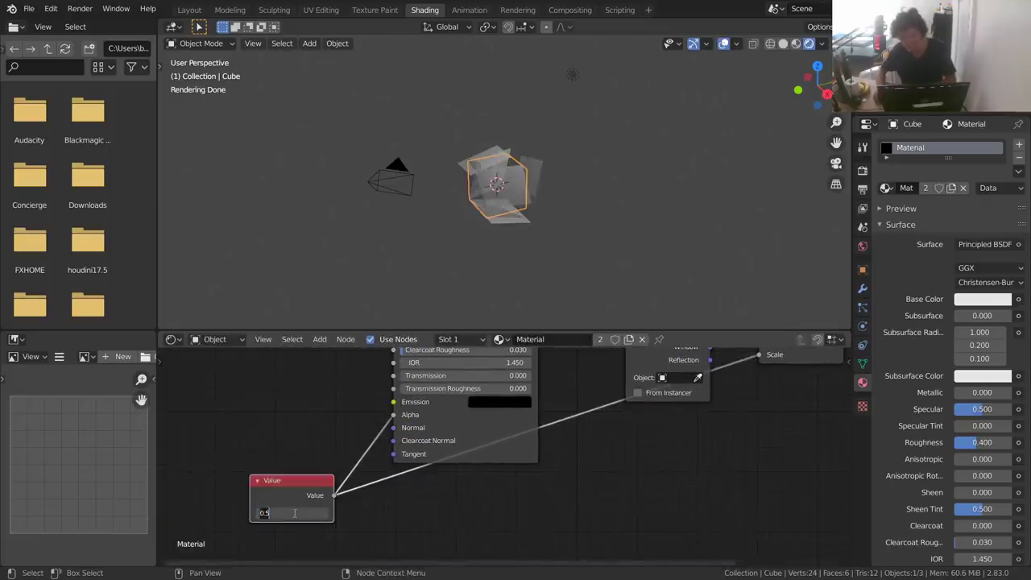
{"action": "type", "text": "0"}
{"action": "key", "text": "Return"}
Move the Value node farther from the shader and insert a Subtract Math node between it and the Alpha input
{"action": "middle_click_drag", "start_coordinate": [578, 466], "coordinate": [353, 521]}
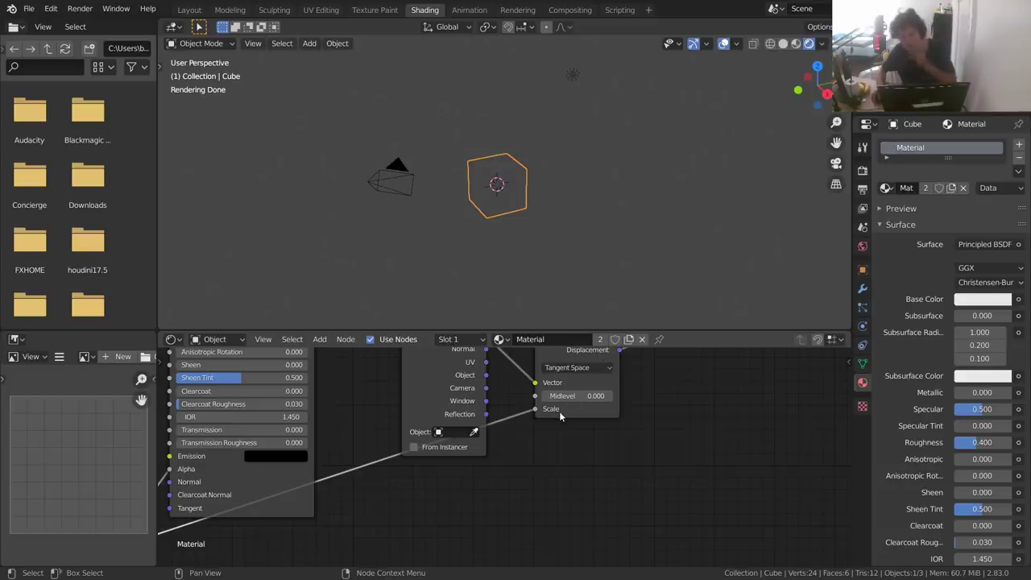
{"action": "scroll", "coordinate": [515, 218], "scroll_direction": "up", "scroll_amount": 5}
{"action": "middle_click_drag", "start_coordinate": [161, 483], "coordinate": [443, 448]}
{"action": "left_click_drag", "start_coordinate": [411, 502], "coordinate": [270, 505]}
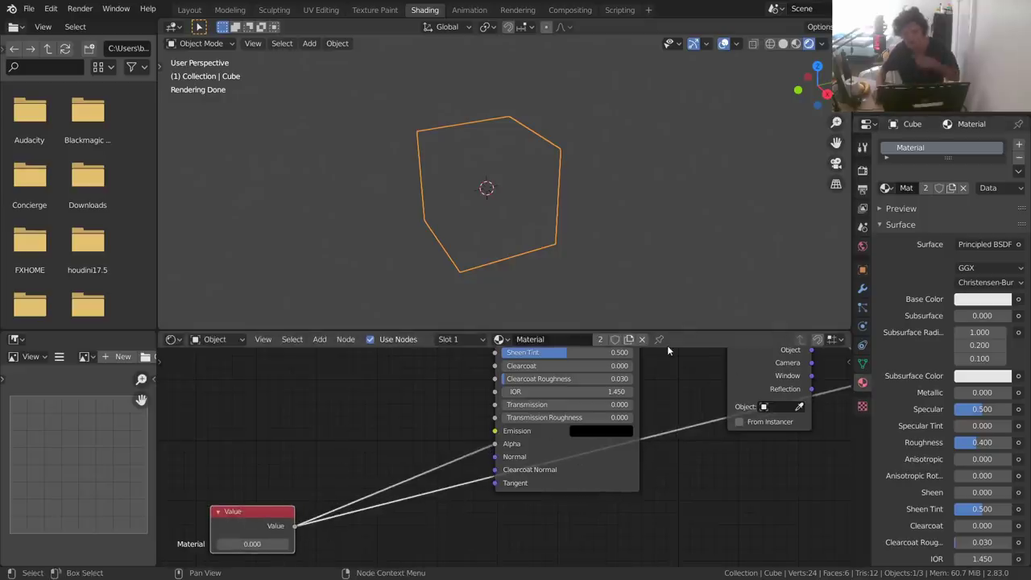
{"action": "key", "text": "shift+a"}
{"action": "left_click", "coordinate": [401, 362]}
{"action": "type", "text": "mat"}
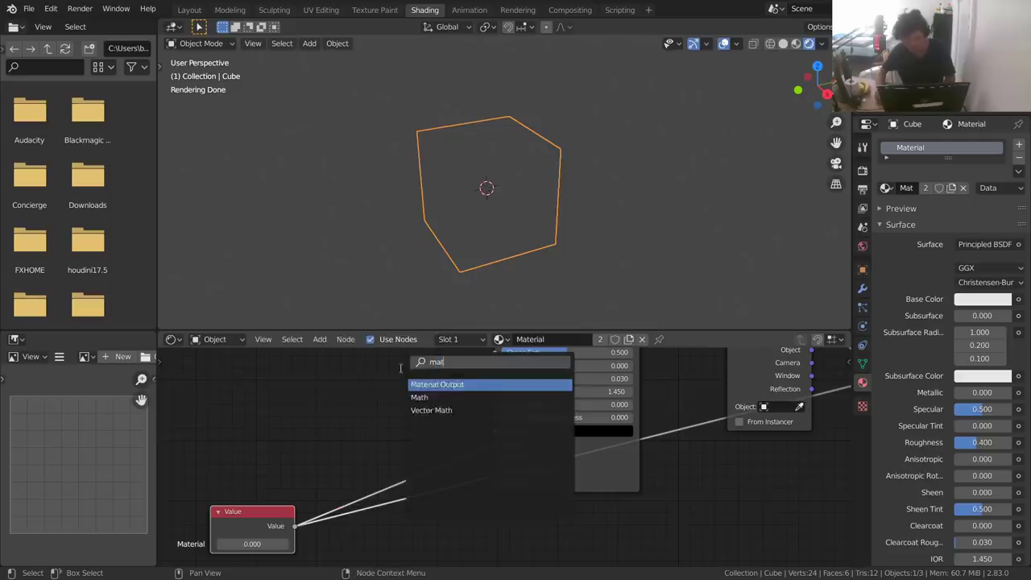
{"action": "type", "text": "h"}
{"action": "key", "text": "Return"}
{"action": "left_click", "coordinate": [395, 382]}
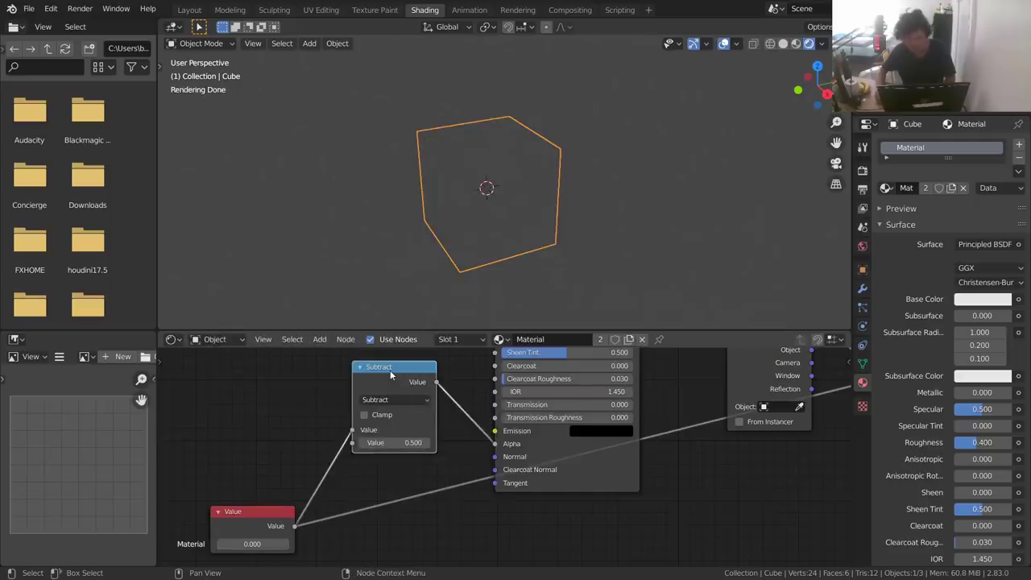
Swap the Subtract node's inputs so Value is subtracted, and set the first value to 1
{"action": "key", "text": "alt+s"}
{"action": "left_click", "coordinate": [392, 429]}
{"action": "type", "text": "2"}
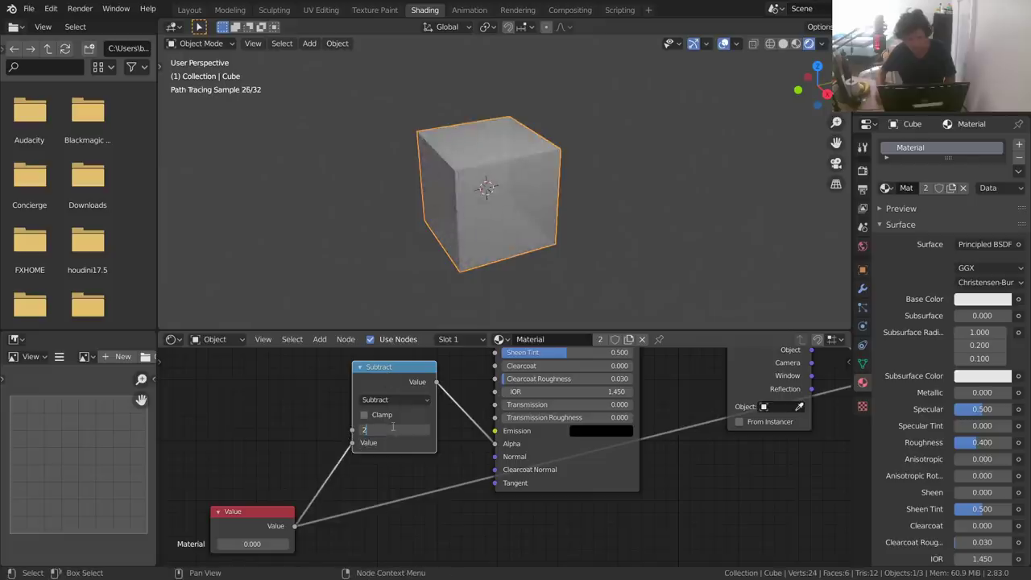
{"action": "key", "text": "Return"}
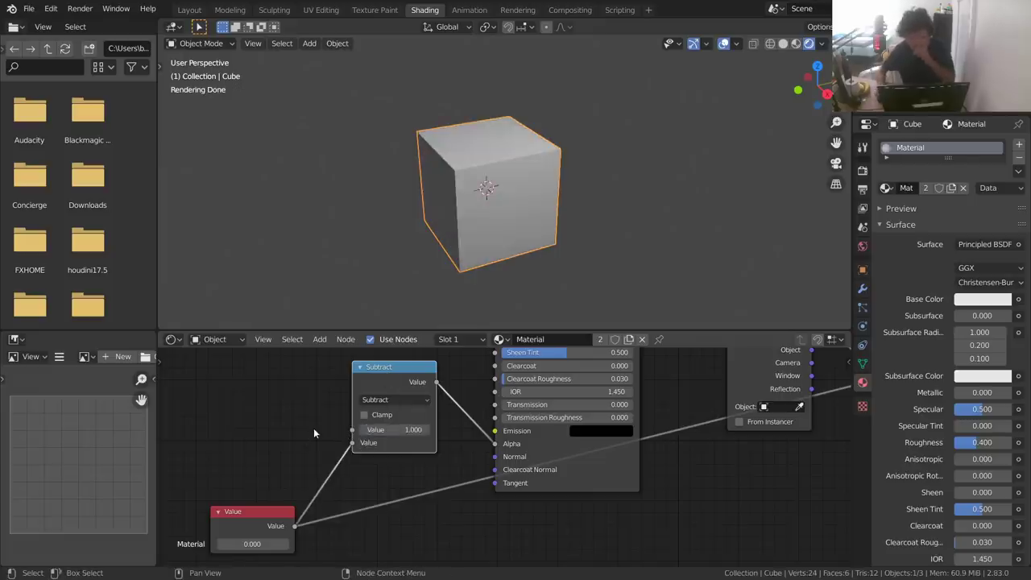
Try the Value node at 1 to test the fade-out, and lower it to 0.770
{"action": "middle_click_drag", "start_coordinate": [237, 510], "coordinate": [272, 482]}
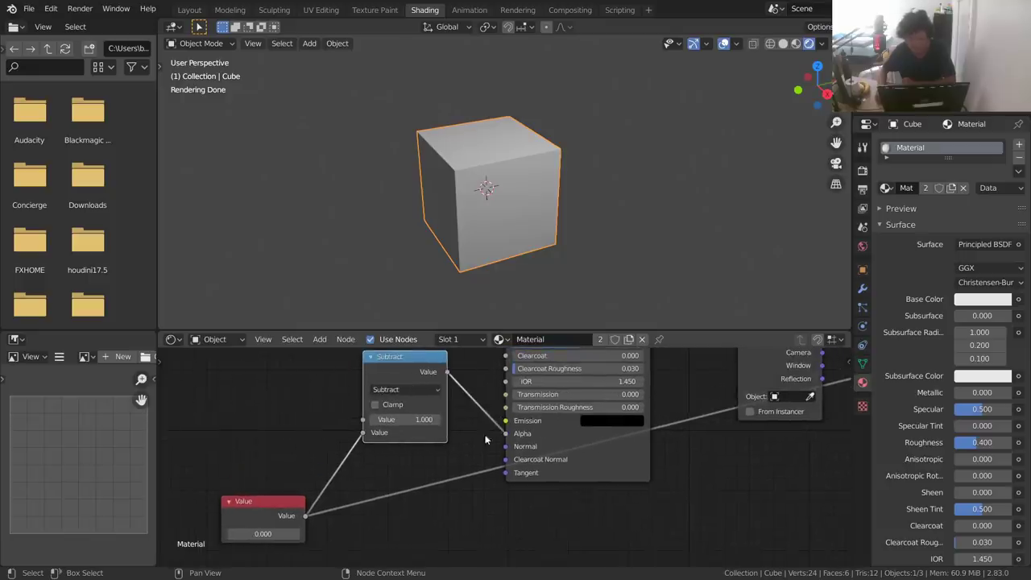
{"action": "middle_click_drag", "start_coordinate": [577, 443], "coordinate": [148, 484]}
{"action": "middle_click_drag", "start_coordinate": [376, 428], "coordinate": [732, 372]}
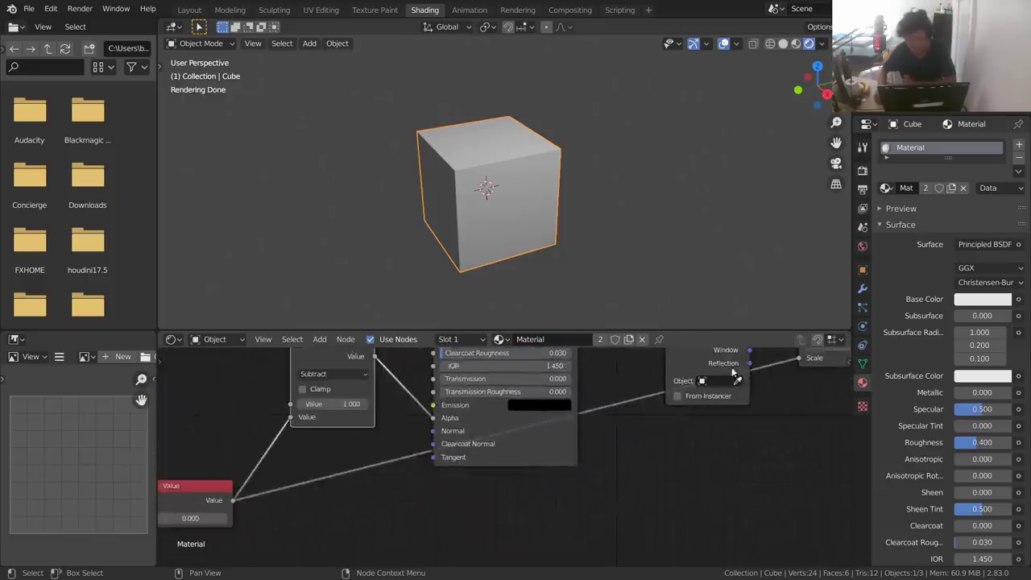
{"action": "left_click", "coordinate": [196, 519]}
{"action": "type", "text": "1"}
{"action": "key", "text": "Return"}
{"action": "middle_click_drag", "start_coordinate": [671, 407], "coordinate": [543, 462]}
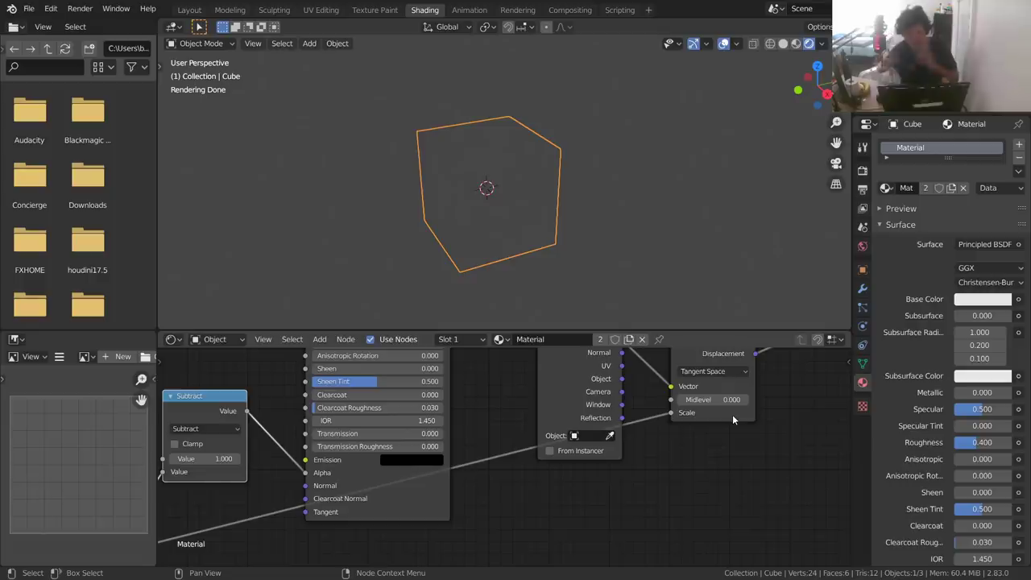
{"action": "middle_click_drag", "start_coordinate": [326, 464], "coordinate": [671, 435]}
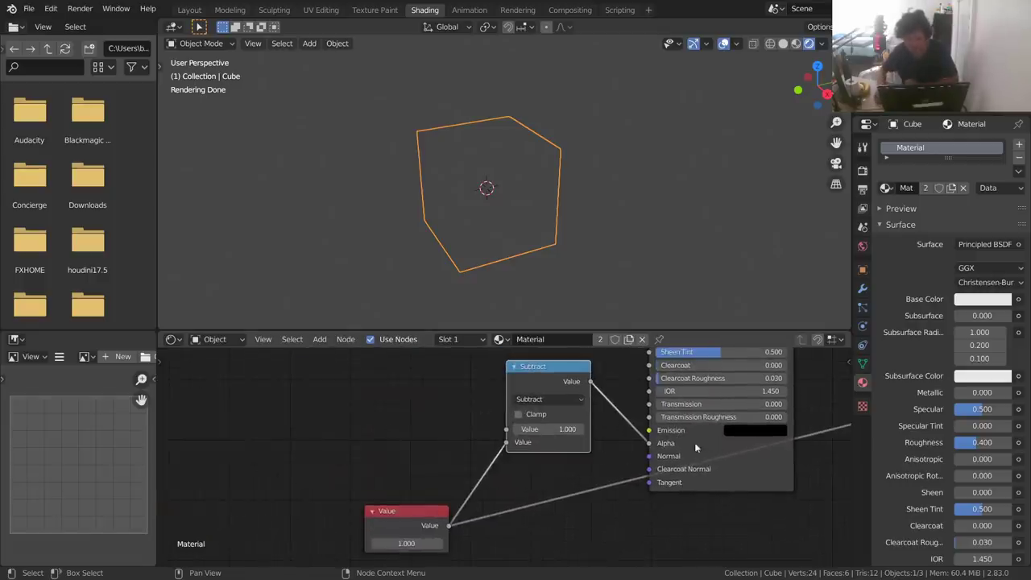
{"action": "mouse_move", "coordinate": [406, 544]}
{"action": "left_mouse_down"}
{"action": "mouse_move", "coordinate": [334, 544]}
{"action": "mouse_move", "coordinate": [388, 544]}
{"action": "left_mouse_up"}
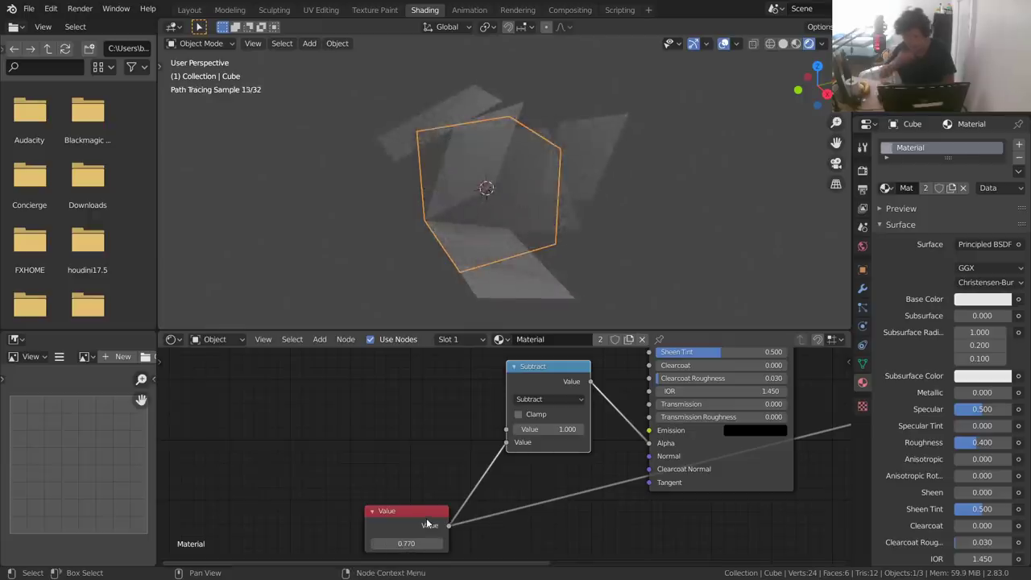
Delete the cube and add a Monkey mesh in its place
{"action": "key", "text": "x"}
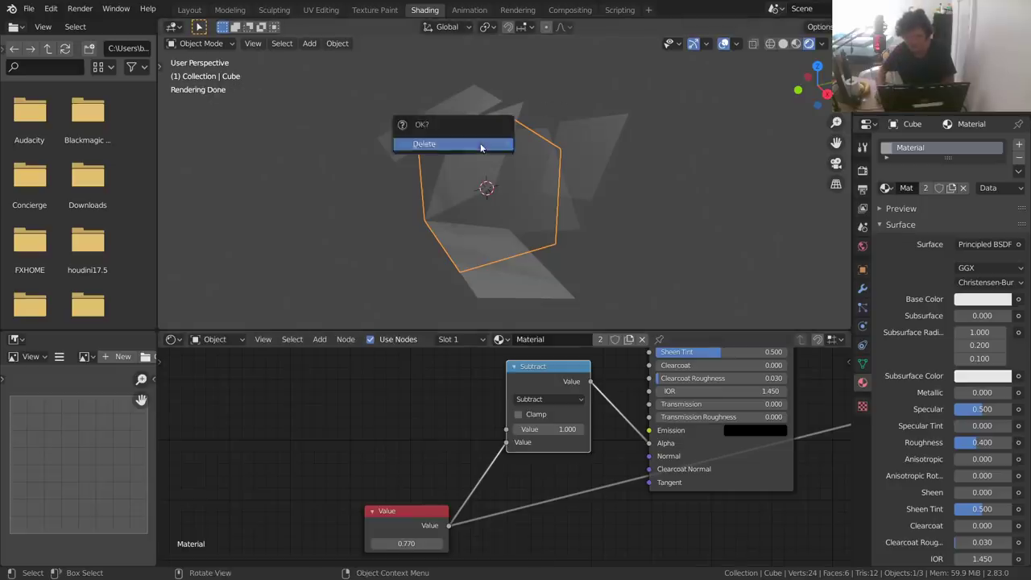
{"action": "left_click", "coordinate": [481, 145]}
{"action": "key", "text": "shift+a"}
{"action": "mouse_move", "coordinate": [476, 131]}
{"action": "left_click", "coordinate": [545, 255]}
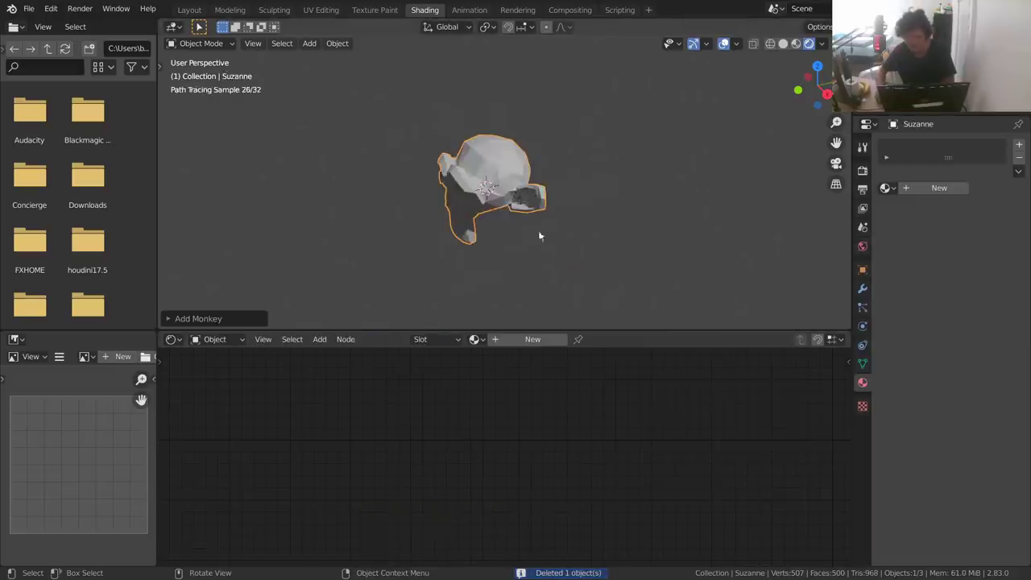
Assign the existing shattering material to the monkey and set the Value node to 0.760
{"action": "scroll", "coordinate": [540, 236], "scroll_direction": "up", "scroll_amount": 2}
{"action": "left_click", "coordinate": [476, 339]}
{"action": "left_click", "coordinate": [493, 360]}
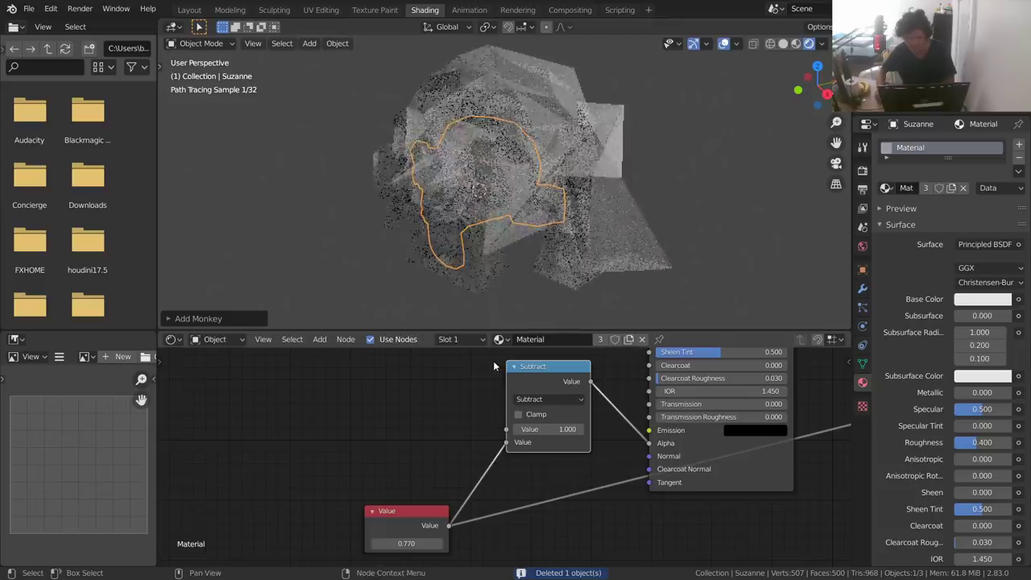
{"action": "left_click_drag", "start_coordinate": [407, 544], "coordinate": [367, 544]}
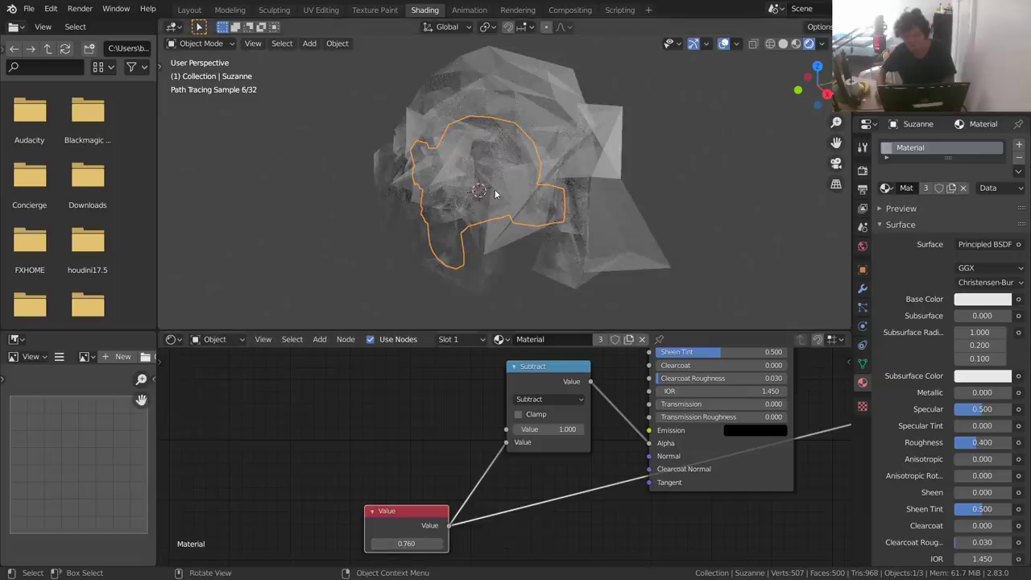
Apply Edge Split to the monkey's whole mesh and return to Object Mode
{"action": "key", "text": "F3"}
{"action": "key", "text": "Escape"}
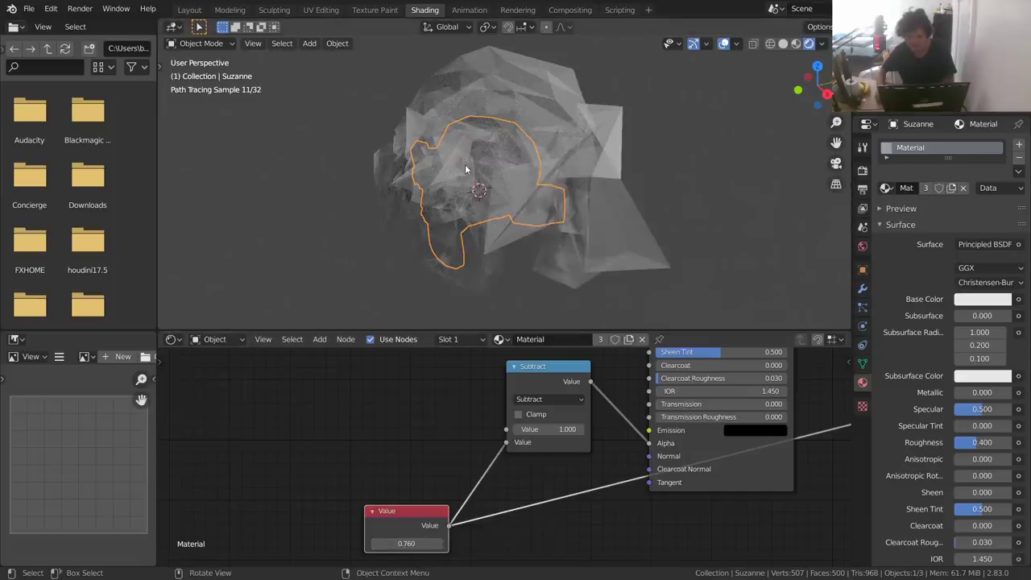
{"action": "key", "text": "Tab"}
{"action": "key", "text": "F3"}
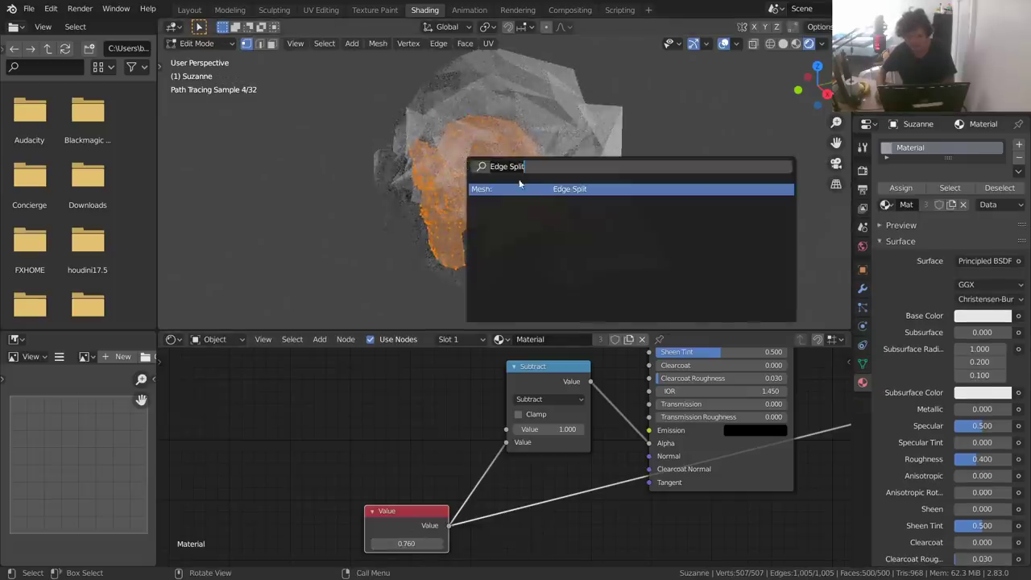
{"action": "key", "text": "Return"}
{"action": "key", "text": "Tab"}
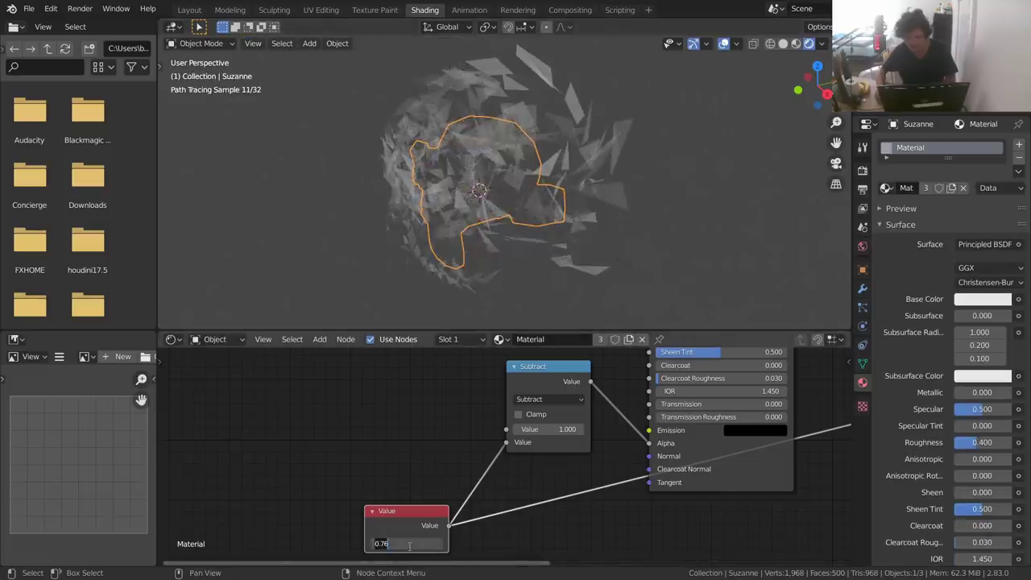
Set the Value node to 0 and test higher values on the monkey, undoing each trial change
{"action": "type", "text": "0"}
{"action": "key", "text": "Return"}
{"action": "left_click_drag", "start_coordinate": [406, 543], "coordinate": [510, 543]}
{"action": "key", "text": "ctrl+z"}
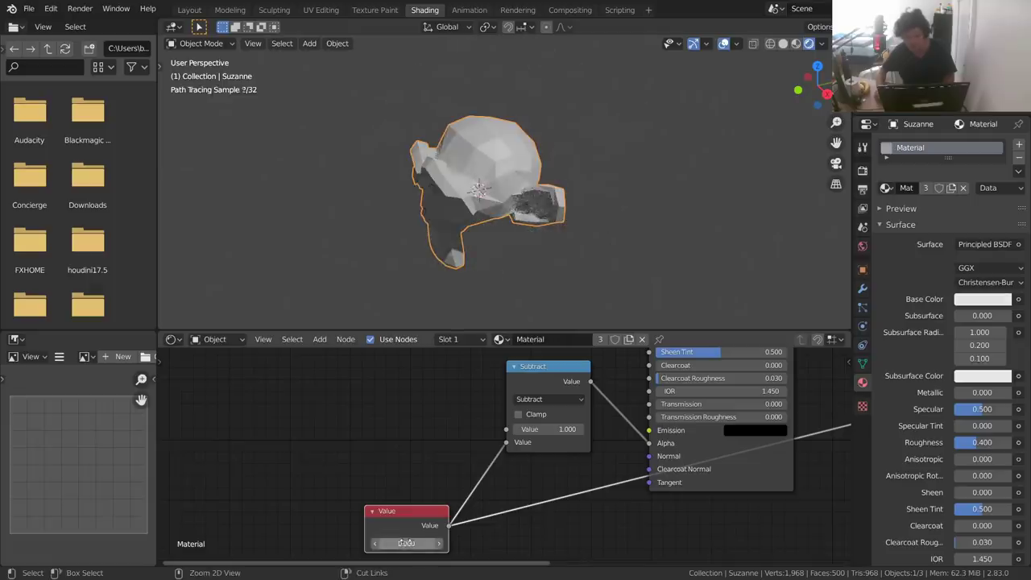
{"action": "left_click_drag", "start_coordinate": [409, 543], "coordinate": [434, 543]}
{"action": "key", "text": "ctrl+z"}
{"action": "middle_click_drag", "start_coordinate": [409, 543], "coordinate": [624, 441]}
{"action": "middle_click_drag", "start_coordinate": [526, 358], "coordinate": [493, 466]}
{"action": "left_click_drag", "start_coordinate": [492, 431], "coordinate": [464, 387]}
{"action": "key", "text": "shift+a"}
{"action": "left_click", "coordinate": [558, 402]}
{"action": "type", "text": "ge"}
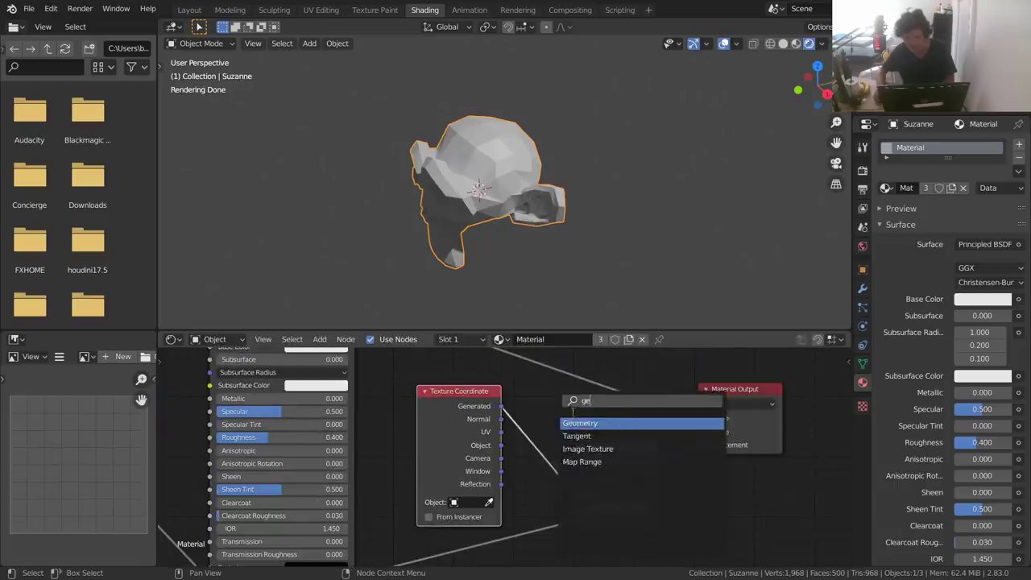
{"action": "key", "text": "Return"}
{"action": "left_click", "coordinate": [743, 496]}
{"action": "middle_click_drag", "start_coordinate": [743, 497], "coordinate": [692, 446]}
{"action": "key", "text": "x"}
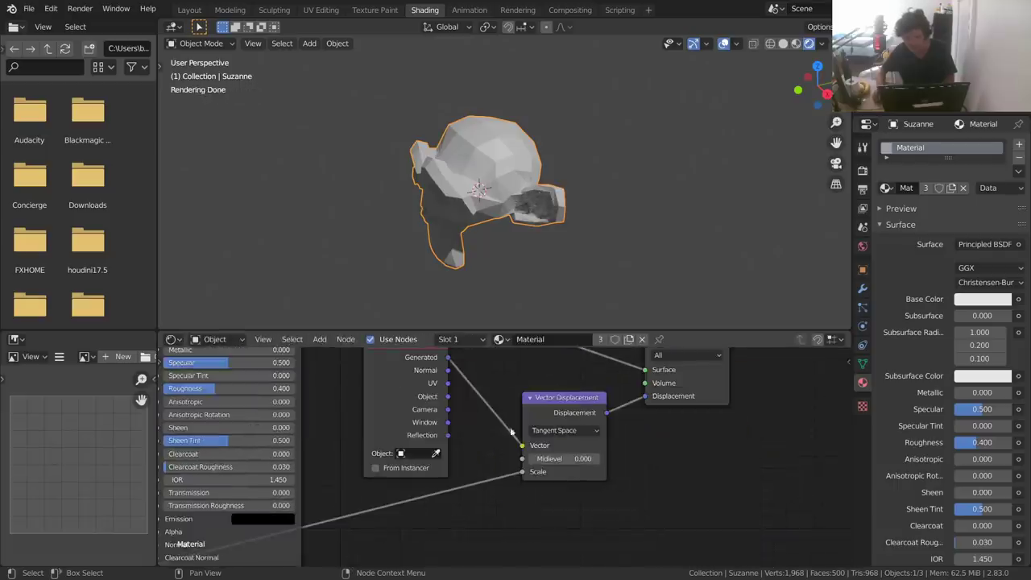
{"action": "middle_click_drag", "start_coordinate": [511, 433], "coordinate": [560, 475]}
{"action": "middle_click_drag", "start_coordinate": [324, 445], "coordinate": [635, 398]}
{"action": "middle_click_drag", "start_coordinate": [284, 442], "coordinate": [419, 362]}
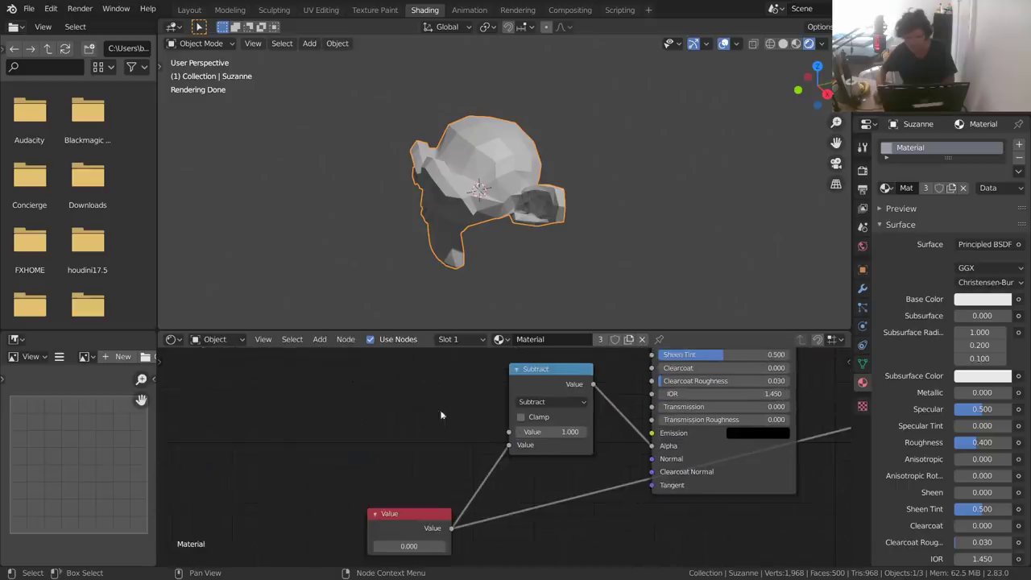
Try the Texture Coordinate's Normal output as the Vector Displacement's vector, and raise the Value node to test the shatter
{"action": "left_click_drag", "start_coordinate": [408, 546], "coordinate": [430, 547], "text": "shift"}
{"action": "middle_click_drag", "start_coordinate": [548, 431], "coordinate": [172, 506]}
{"action": "middle_click_drag", "start_coordinate": [549, 394], "coordinate": [536, 433]}
{"action": "left_click_drag", "start_coordinate": [549, 399], "coordinate": [624, 475]}
{"action": "middle_click_drag", "start_coordinate": [225, 438], "coordinate": [507, 516]}
{"action": "left_click", "coordinate": [505, 511]}
{"action": "left_click_drag", "start_coordinate": [466, 505], "coordinate": [528, 505], "text": "shift"}
{"action": "middle_click_drag", "start_coordinate": [573, 500], "coordinate": [181, 348]}
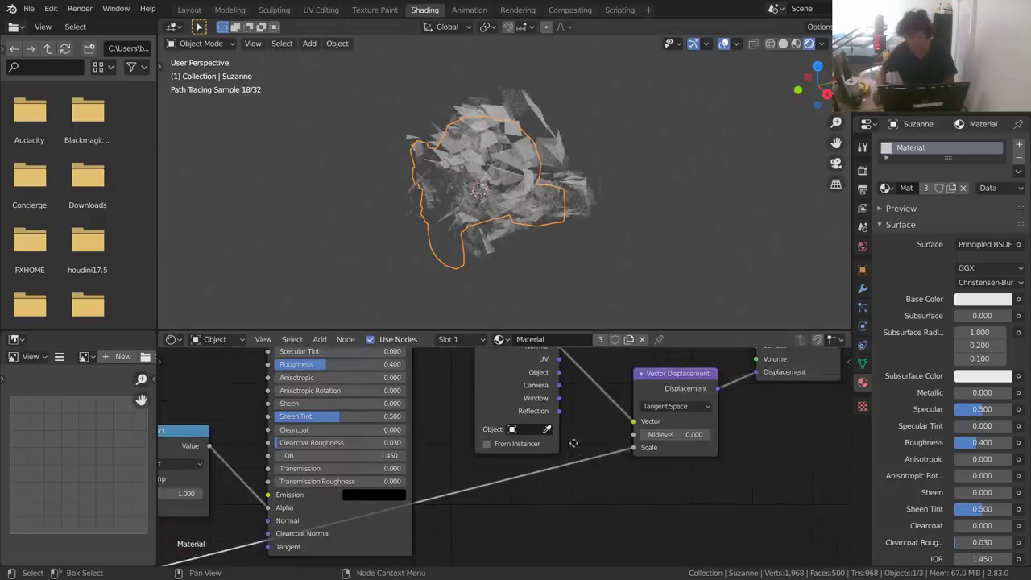
{"action": "middle_click_drag", "start_coordinate": [573, 398], "coordinate": [524, 434]}
Try the Texture Coordinate's Object output and then its Camera output as the Vector Displacement's vector
{"action": "left_click_drag", "start_coordinate": [511, 401], "coordinate": [588, 460]}
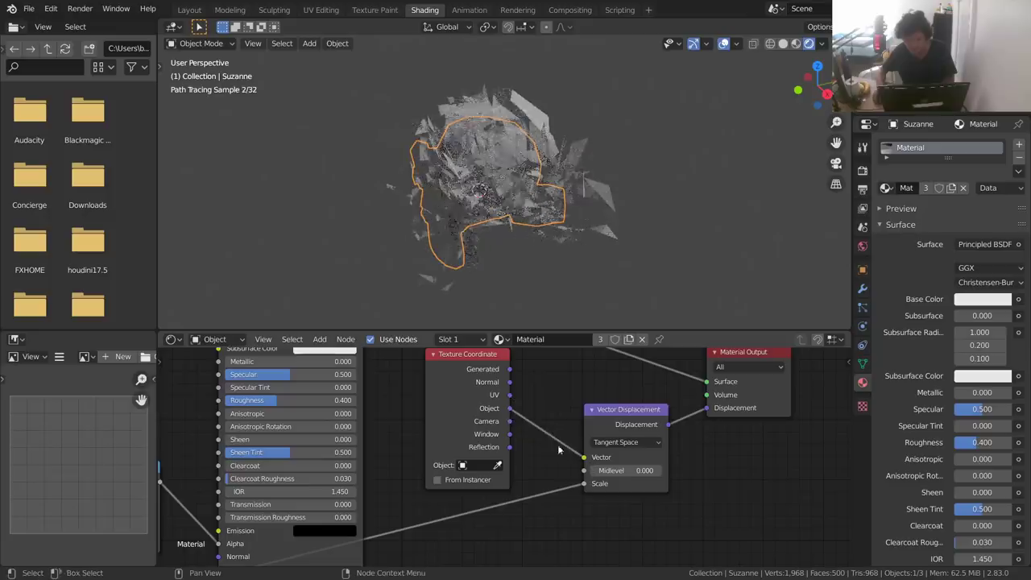
{"action": "left_click", "coordinate": [509, 424]}
{"action": "left_click_drag", "start_coordinate": [510, 422], "coordinate": [583, 456]}
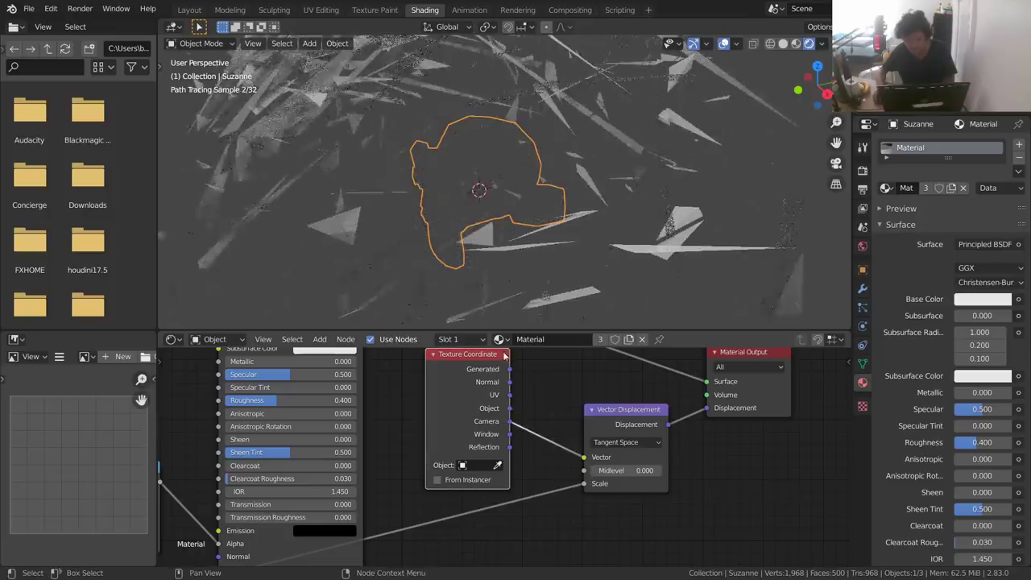
Reconnect the Texture Coordinate's Generated output to the Vector Displacement's Vector input and set the Value node to 0.590
{"action": "left_click_drag", "start_coordinate": [510, 369], "coordinate": [540, 398]}
{"action": "left_click_drag", "start_coordinate": [591, 457], "coordinate": [589, 458]}
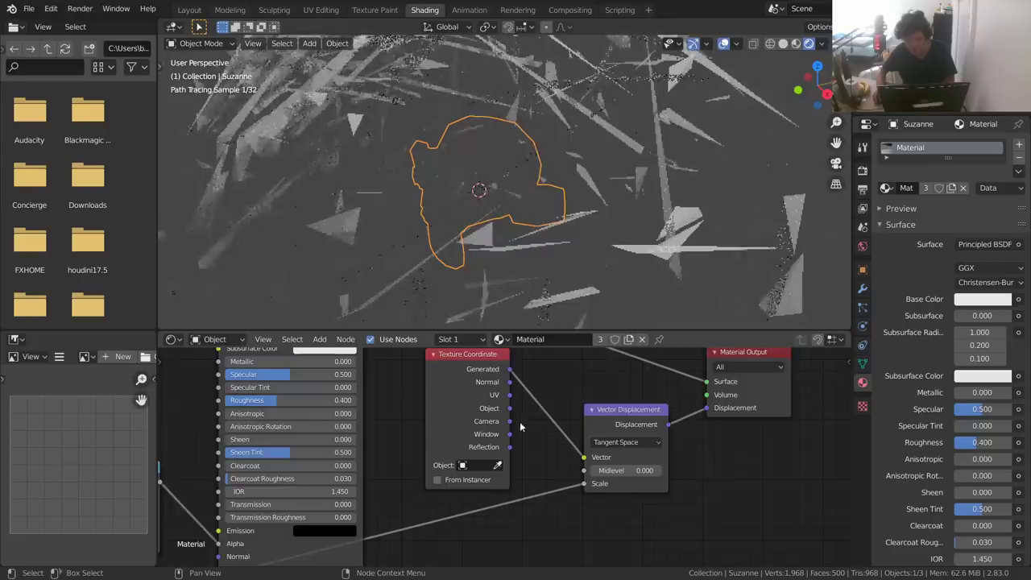
{"action": "scroll", "coordinate": [520, 423], "scroll_direction": "down", "scroll_amount": 1}
{"action": "middle_click_drag", "start_coordinate": [322, 429], "coordinate": [702, 312]}
{"action": "mouse_move", "coordinate": [396, 510]}
{"action": "left_mouse_down"}
{"action": "mouse_move", "coordinate": [363, 510]}
{"action": "mouse_move", "coordinate": [456, 509]}
{"action": "mouse_move", "coordinate": [396, 510]}
{"action": "left_mouse_up"}
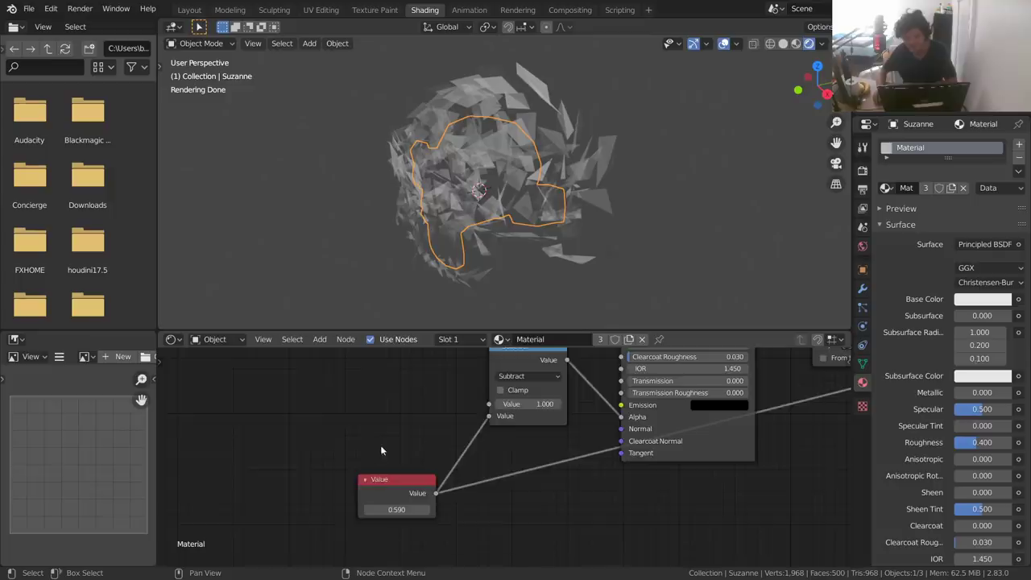
Add a Geometry node to the material, placed in the empty area above the Value node
{"action": "middle_click_drag", "start_coordinate": [372, 407], "coordinate": [396, 571]}
{"action": "key", "text": "shift+a"}
{"action": "left_click", "coordinate": [402, 414]}
{"action": "type", "text": "ge"}
{"action": "left_click", "coordinate": [469, 435]}
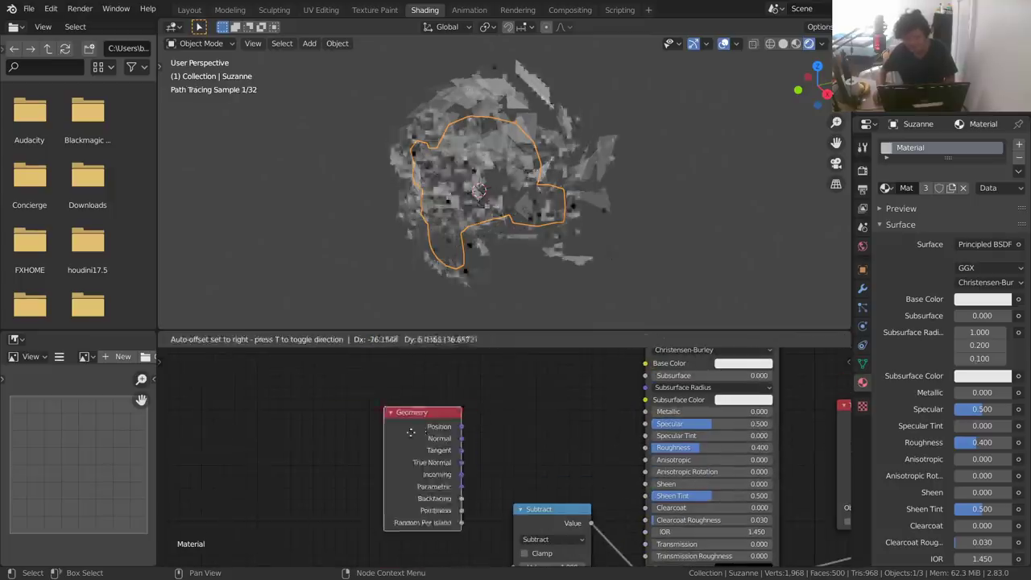
{"action": "left_click", "coordinate": [359, 404]}
Preview the Geometry node's outputs on the monkey one after another until Random Per Island is shown
{"action": "left_click", "coordinate": [350, 395], "text": "ctrl+shift"}
{"action": "left_click", "coordinate": [350, 395], "text": "ctrl+shift"}
{"action": "left_click", "coordinate": [350, 395], "text": "ctrl+shift"}
{"action": "left_click", "coordinate": [350, 394], "text": "ctrl+shift"}
{"action": "left_click", "coordinate": [349, 395], "text": "ctrl+shift"}
{"action": "left_click", "coordinate": [349, 394], "text": "ctrl+shift"}
{"action": "left_click", "coordinate": [349, 395], "text": "ctrl+shift"}
{"action": "left_click", "coordinate": [349, 395], "text": "ctrl+shift"}
Set the Value node to 0 and view the random per-island shading on the reassembled monkey
{"action": "middle_click_drag", "start_coordinate": [419, 442], "coordinate": [464, 251]}
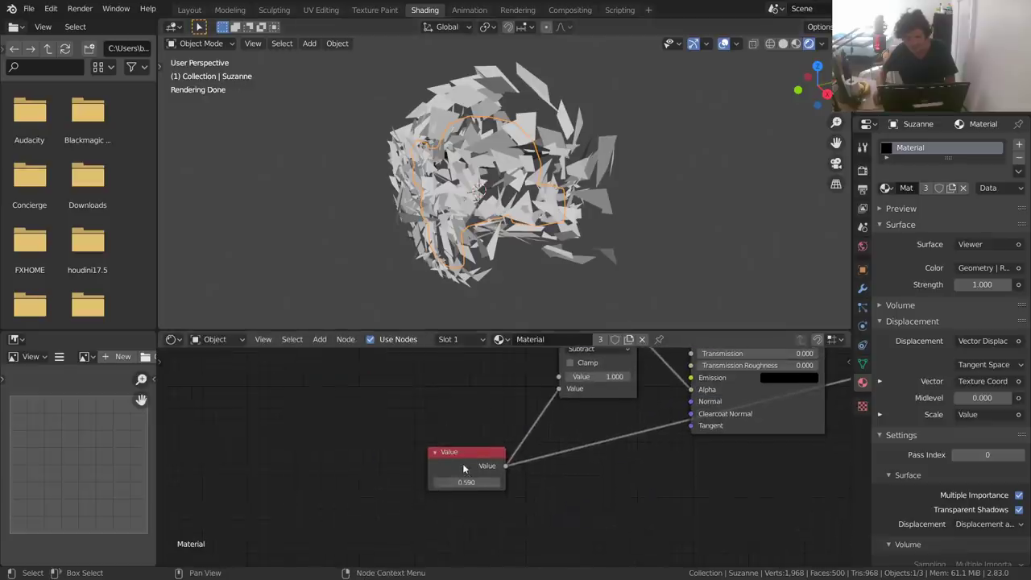
{"action": "type", "text": "0"}
{"action": "key", "text": "Return"}
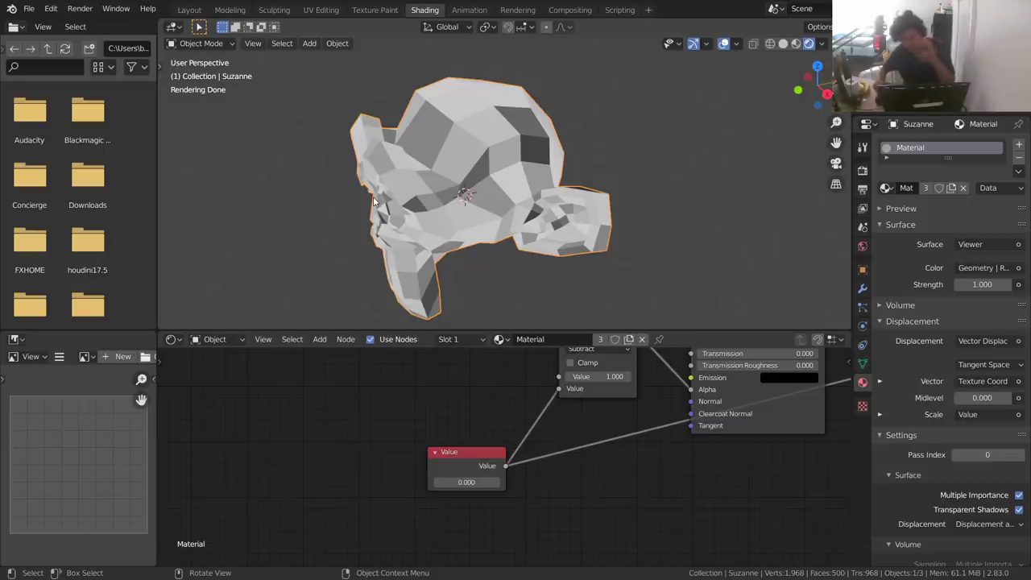
{"action": "middle_click_drag", "start_coordinate": [427, 157], "coordinate": [476, 129]}
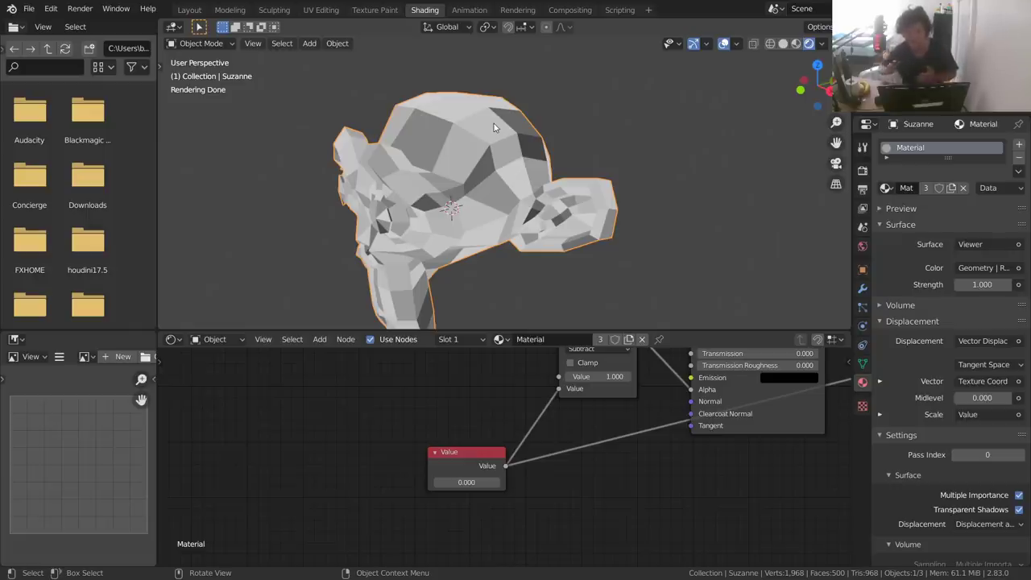
Add a second Monkey mesh, move it about 1.9 m along X, and assign the existing shattering material to it
{"action": "key", "text": "shift+a"}
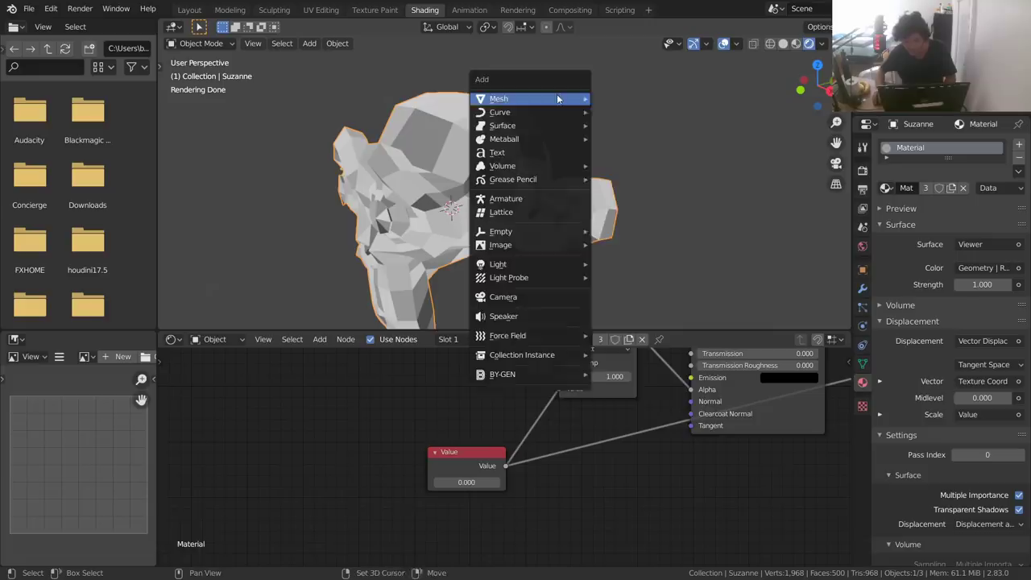
{"action": "mouse_move", "coordinate": [559, 98]}
{"action": "left_click", "coordinate": [624, 225]}
{"action": "key", "text": "g"}
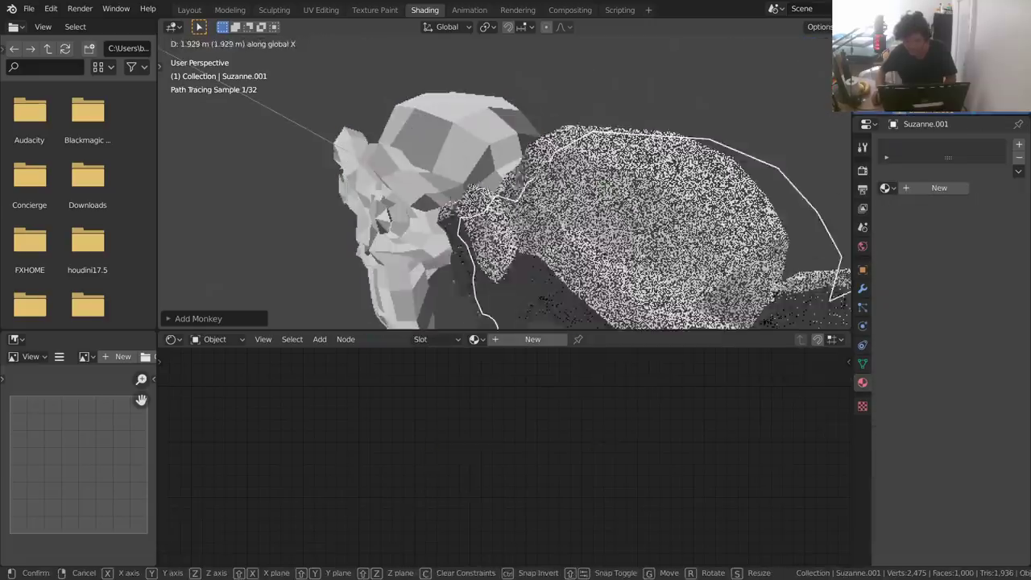
{"action": "left_click", "coordinate": [539, 317]}
{"action": "left_click", "coordinate": [474, 339]}
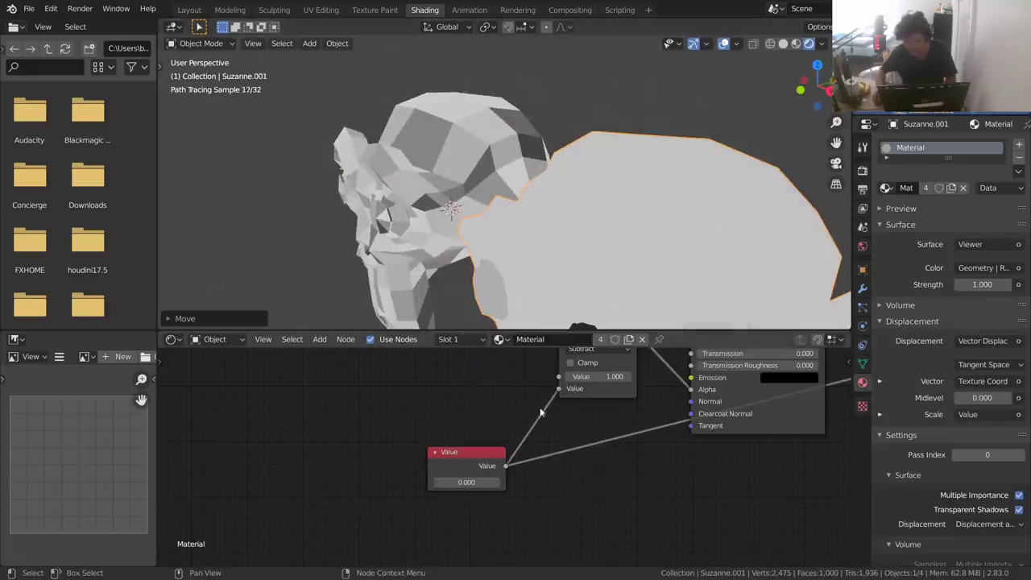
Compare the per-island shading on both monkeys, delete the second monkey, and reselect the edge-split one
{"action": "middle_click_drag", "start_coordinate": [654, 375], "coordinate": [569, 426]}
{"action": "middle_click_drag", "start_coordinate": [271, 424], "coordinate": [393, 521]}
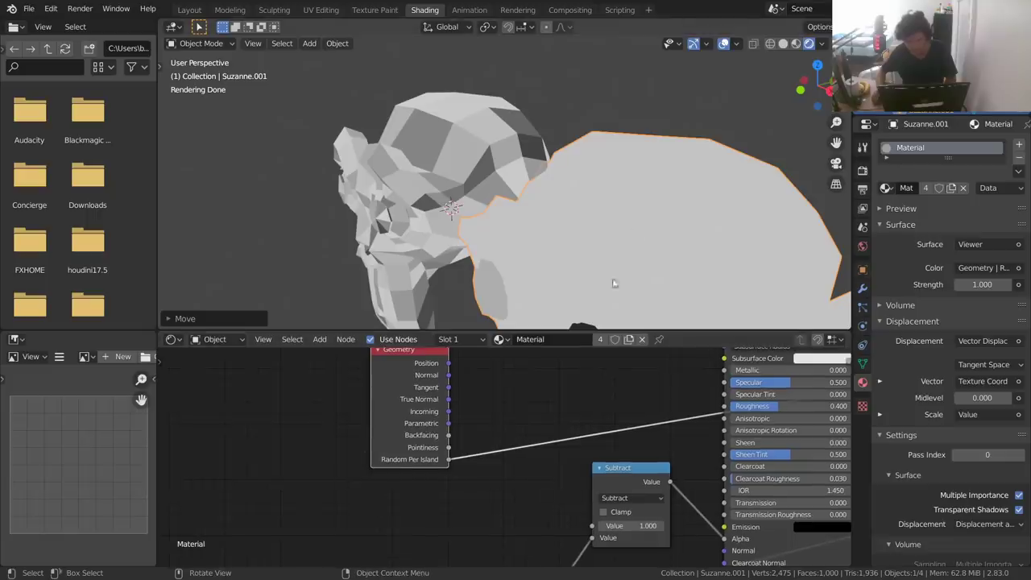
{"action": "scroll", "coordinate": [640, 214], "scroll_direction": "down", "scroll_amount": 4}
{"action": "scroll", "coordinate": [596, 237], "scroll_direction": "up", "scroll_amount": 3}
{"action": "mouse_move", "coordinate": [596, 237]}
{"action": "middle_mouse_down"}
{"action": "mouse_move", "coordinate": [538, 131]}
{"action": "mouse_move", "coordinate": [678, 89]}
{"action": "middle_mouse_up"}
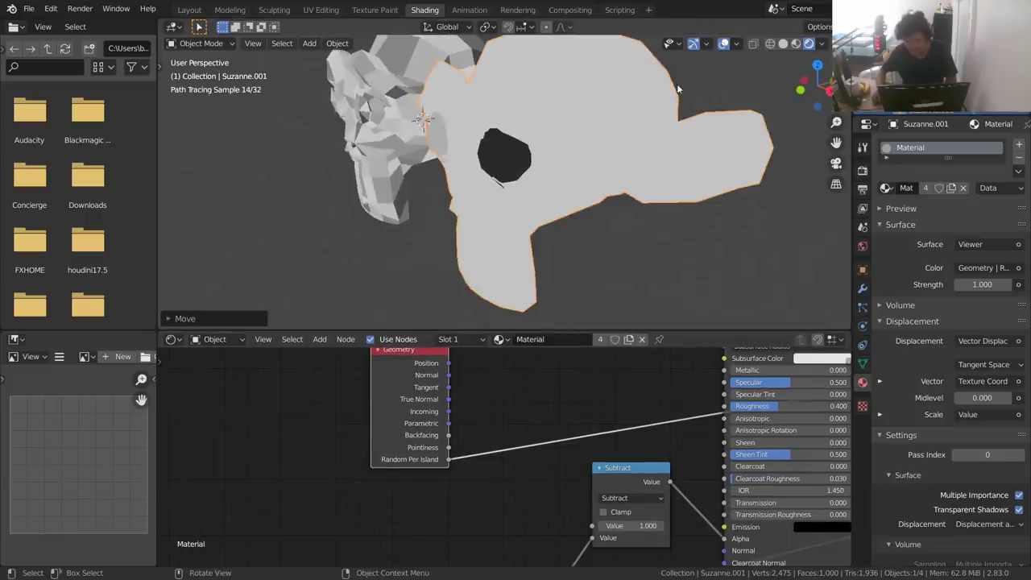
{"action": "middle_click_drag", "start_coordinate": [496, 157], "coordinate": [519, 170]}
{"action": "scroll", "coordinate": [398, 150], "scroll_direction": "down", "scroll_amount": 3}
{"action": "left_click", "coordinate": [623, 159]}
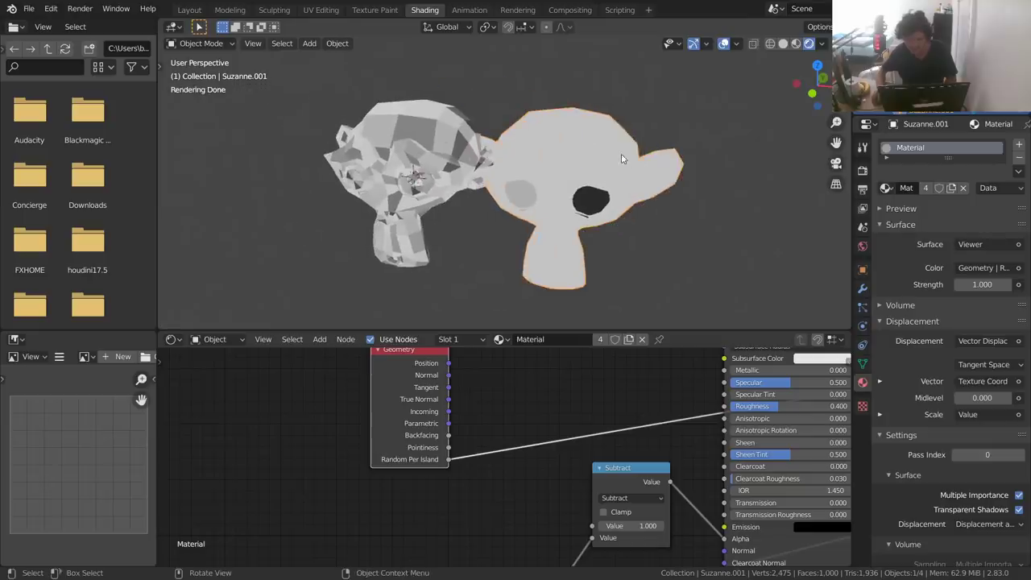
{"action": "key", "text": "x"}
{"action": "left_click", "coordinate": [613, 160]}
{"action": "left_click", "coordinate": [464, 145]}
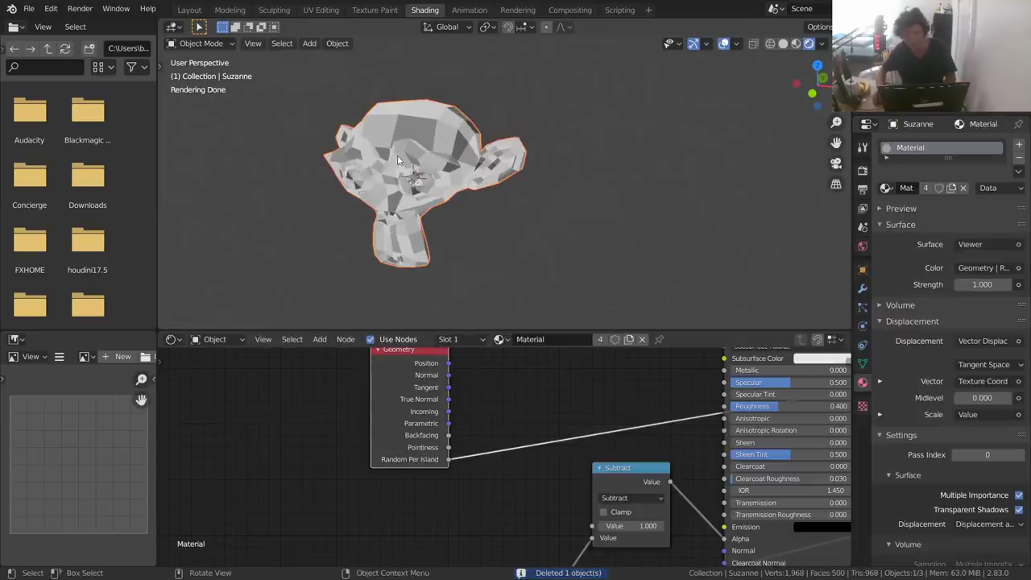
Move the Value node farther from the Subtract node to make room for another math node between them
{"action": "middle_click_drag", "start_coordinate": [566, 406], "coordinate": [584, 385]}
{"action": "scroll", "coordinate": [577, 386], "scroll_direction": "down", "scroll_amount": 3}
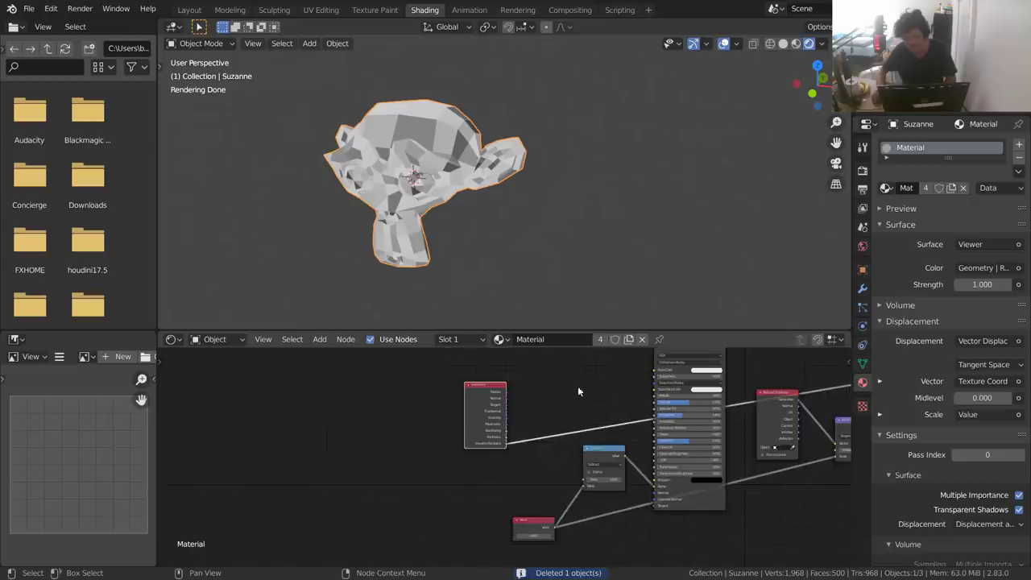
{"action": "left_click_drag", "start_coordinate": [544, 531], "coordinate": [477, 525]}
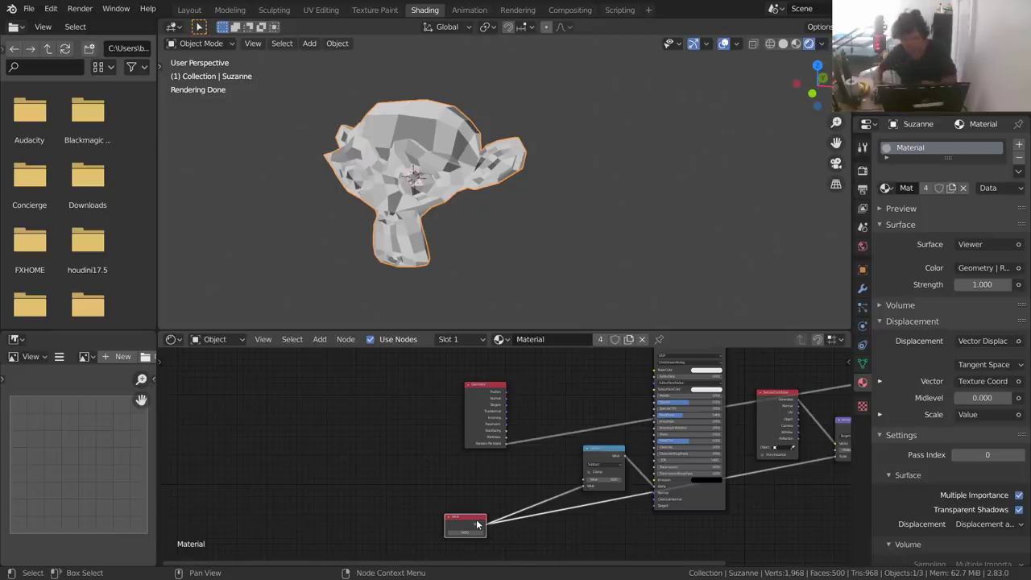
{"action": "left_click_drag", "start_coordinate": [476, 516], "coordinate": [471, 491]}
{"action": "scroll", "coordinate": [505, 456], "scroll_direction": "up", "scroll_amount": 6}
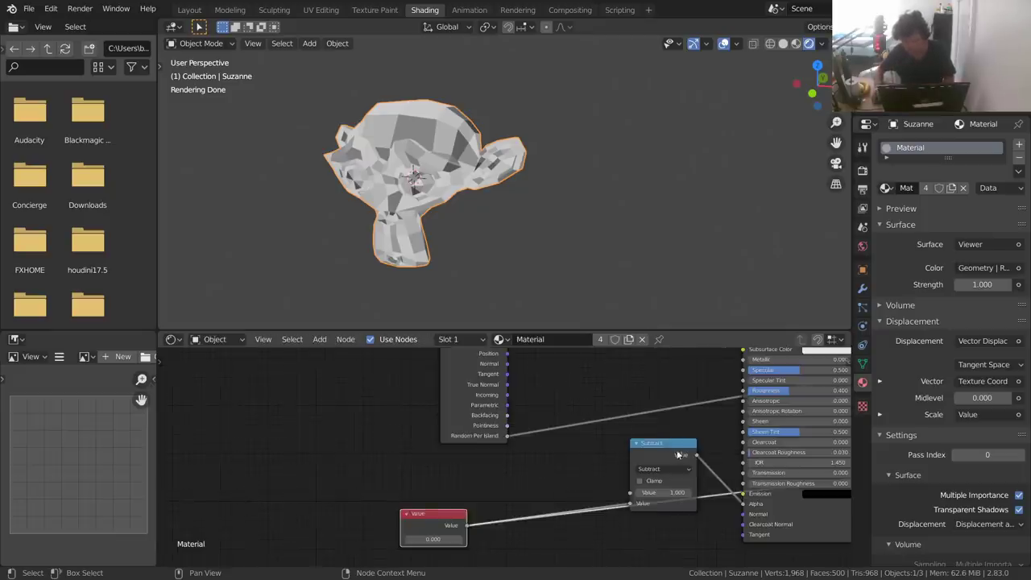
{"action": "scroll", "coordinate": [677, 449], "scroll_direction": "up", "scroll_amount": 2}
{"action": "middle_click_drag", "start_coordinate": [707, 410], "coordinate": [663, 398]}
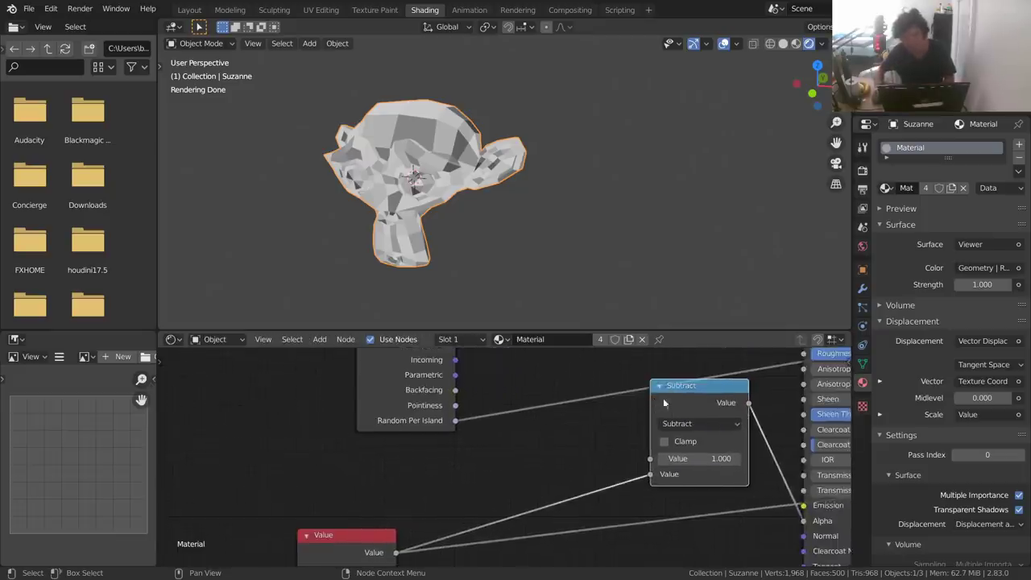
{"action": "key", "text": "shift+d"}
{"action": "left_click", "coordinate": [641, 393]}
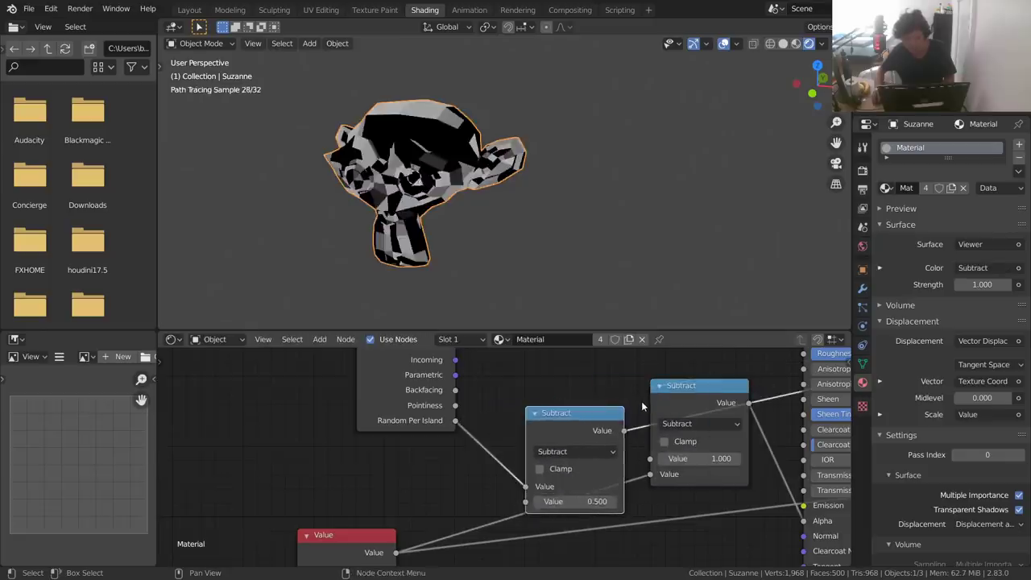
{"action": "key", "text": "ctrl+z"}
Duplicate the Subtract node, insert the copy between the Value and Subtract nodes, and set its operation to Add
{"action": "key", "text": "shift+d"}
{"action": "left_click", "coordinate": [561, 456]}
{"action": "left_click", "coordinate": [561, 456]}
{"action": "left_click", "coordinate": [108, 279]}
{"action": "middle_click_drag", "start_coordinate": [389, 377], "coordinate": [543, 417]}
{"action": "left_click_drag", "start_coordinate": [543, 416], "coordinate": [435, 424]}
Connect the Geometry node's Random Per Island output to the Add node's second input and inspect the monkey's shading up close
{"action": "middle_click_drag", "start_coordinate": [530, 474], "coordinate": [486, 367]}
{"action": "middle_click_drag", "start_coordinate": [492, 425], "coordinate": [495, 460]}
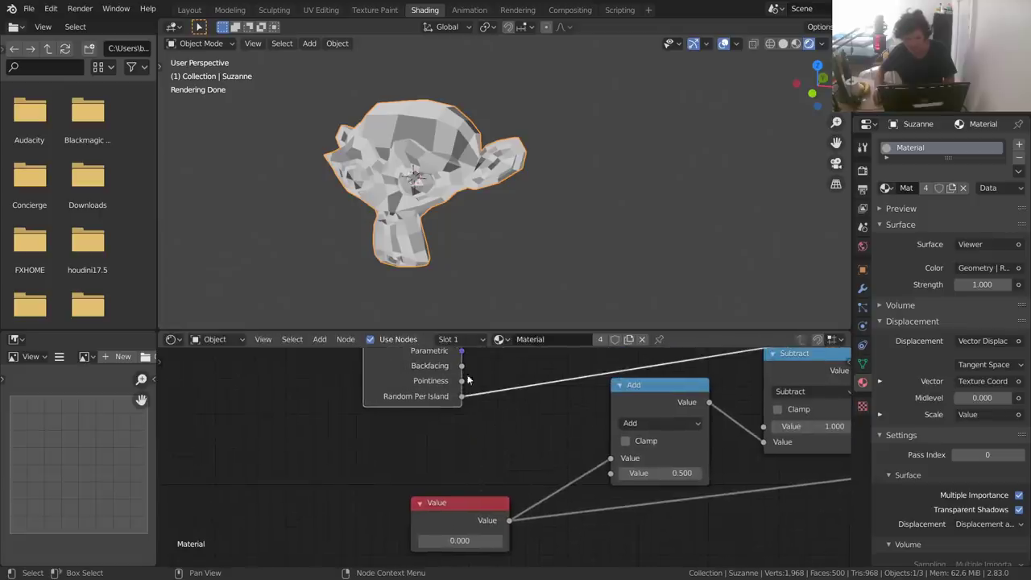
{"action": "left_click_drag", "start_coordinate": [464, 400], "coordinate": [681, 478]}
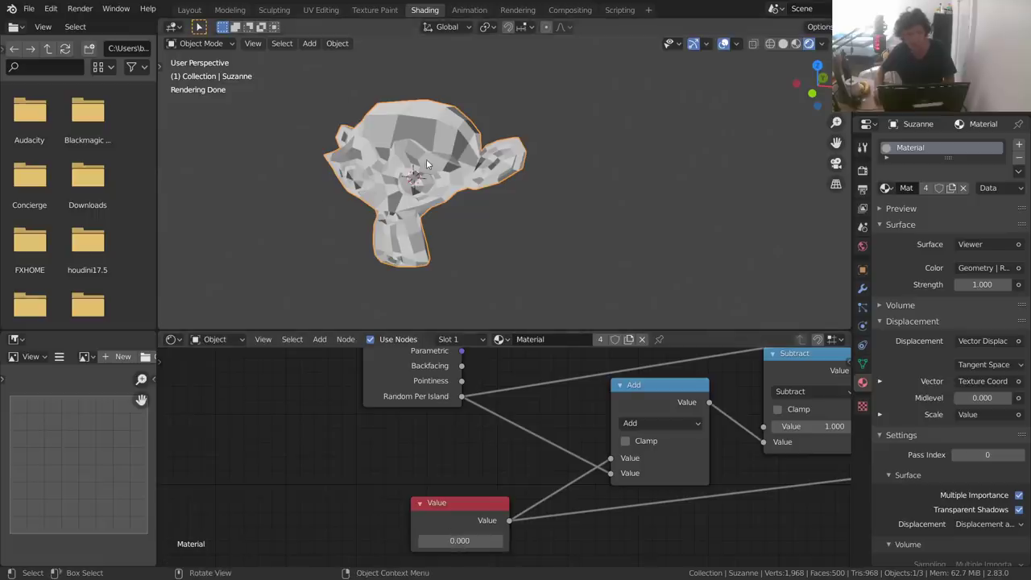
{"action": "middle_click_drag", "start_coordinate": [702, 369], "coordinate": [477, 403]}
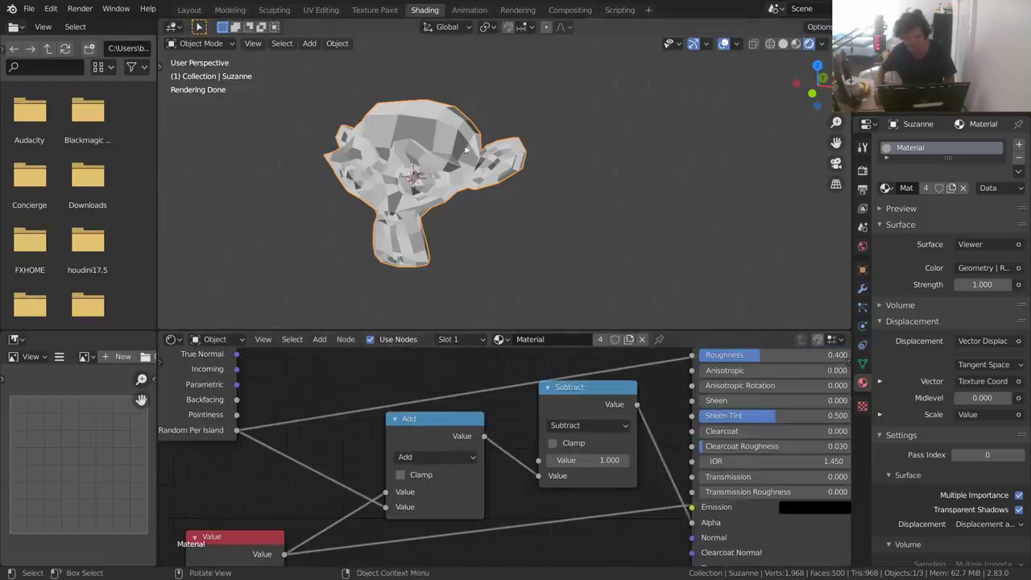
{"action": "scroll", "coordinate": [467, 150], "scroll_direction": "up", "scroll_amount": 3}
{"action": "middle_click_drag", "start_coordinate": [467, 150], "coordinate": [556, 158]}
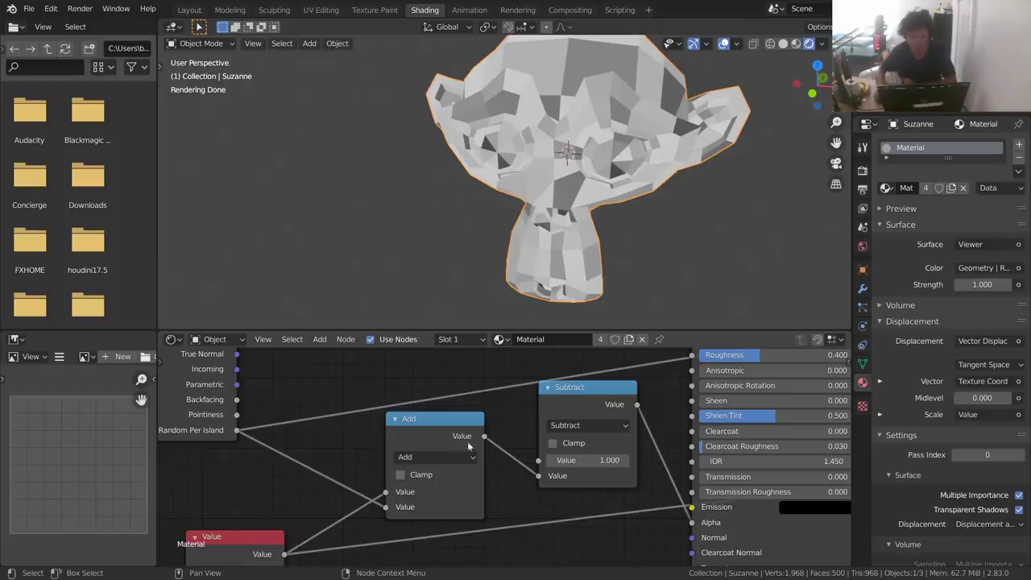
Set the Value node to 1 to shatter the monkey fully
{"action": "middle_click_drag", "start_coordinate": [384, 478], "coordinate": [444, 422]}
{"action": "left_click", "coordinate": [295, 517]}
{"action": "type", "text": "1"}
{"action": "key", "text": "Return"}
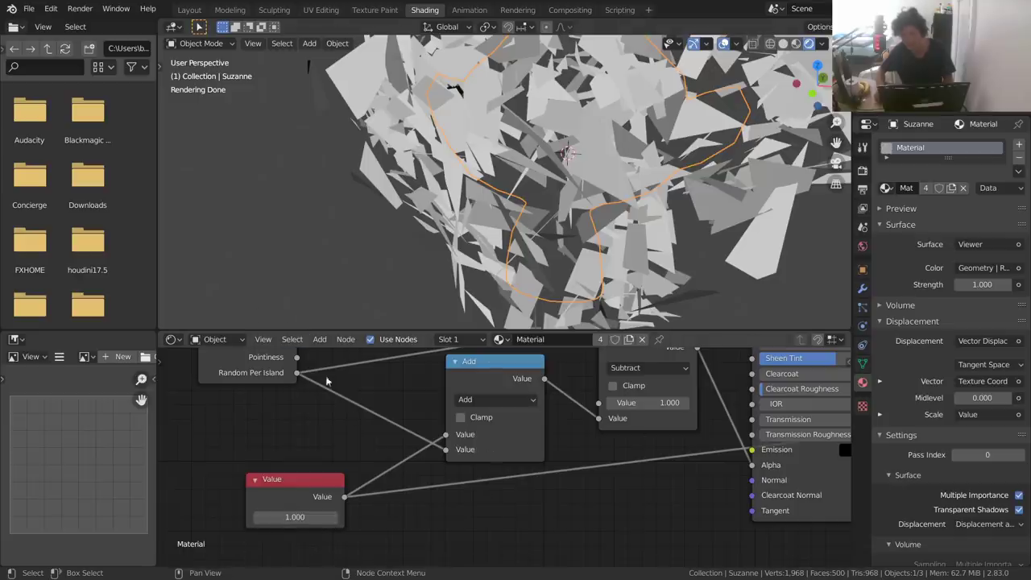
Set the Subtract node's first value to 2
{"action": "middle_click_drag", "start_coordinate": [531, 426], "coordinate": [433, 465]}
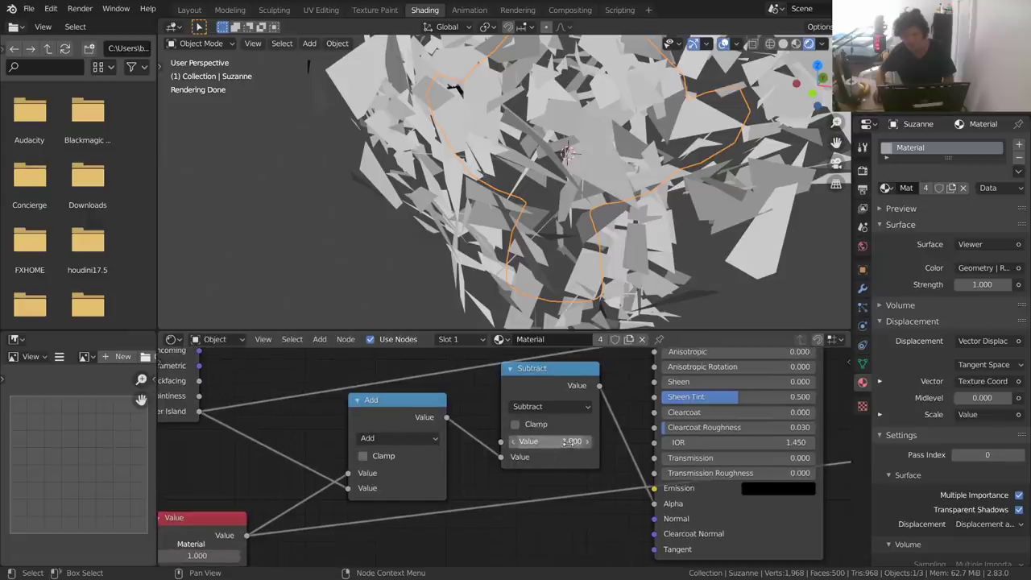
{"action": "left_click", "coordinate": [568, 441]}
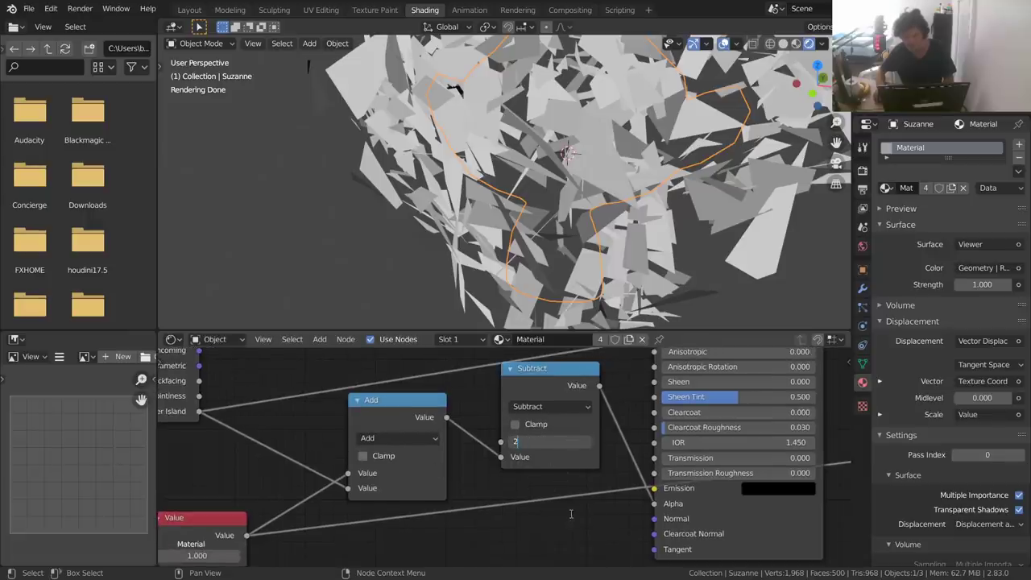
{"action": "key", "text": "Return"}
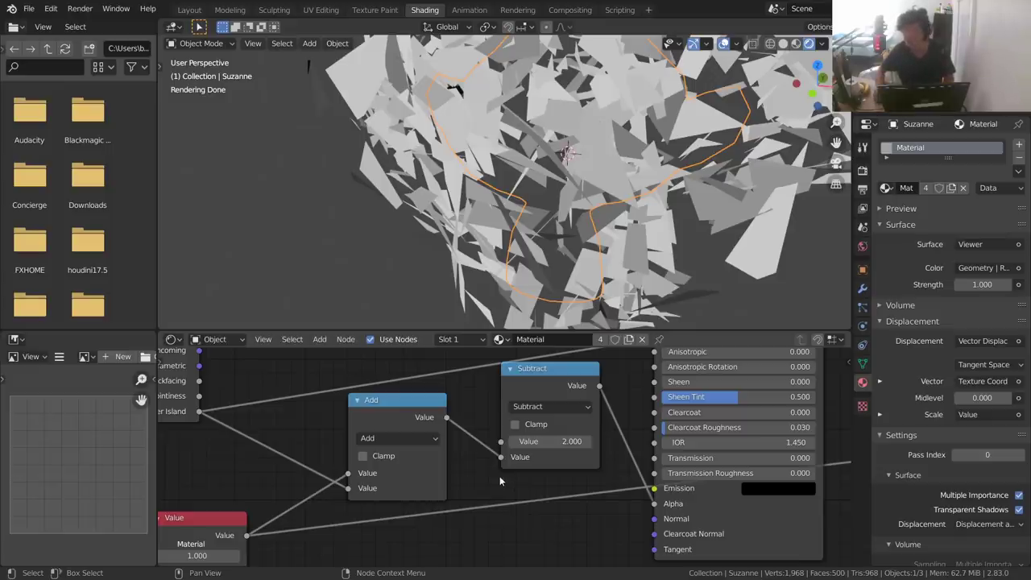
Switch the material preview back to the Principled BSDF to see the faded shards
{"action": "scroll", "coordinate": [478, 466], "scroll_direction": "down", "scroll_amount": 5}
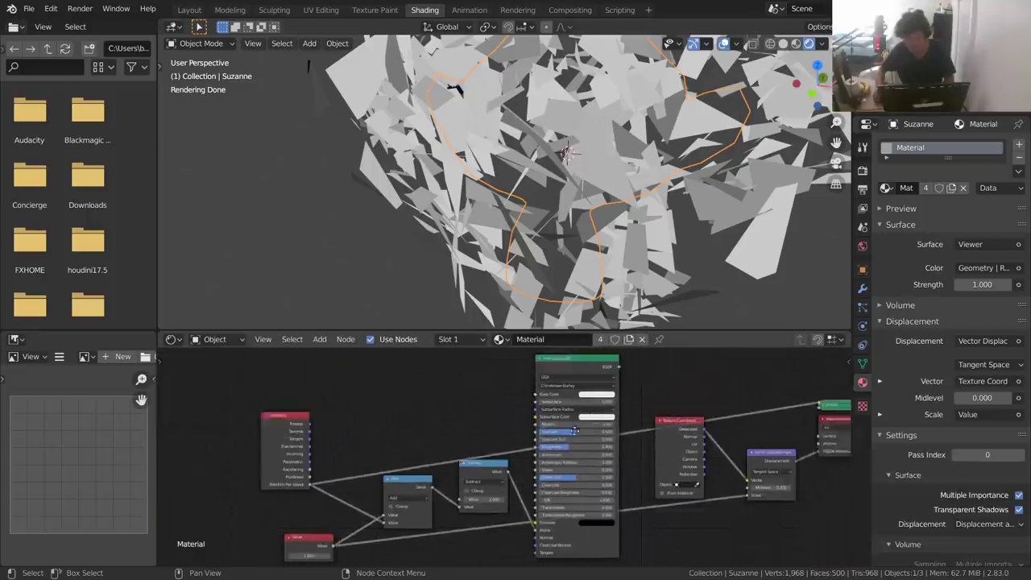
{"action": "left_click", "coordinate": [558, 399], "text": "ctrl+shift"}
{"action": "middle_click_drag", "start_coordinate": [460, 434], "coordinate": [571, 320]}
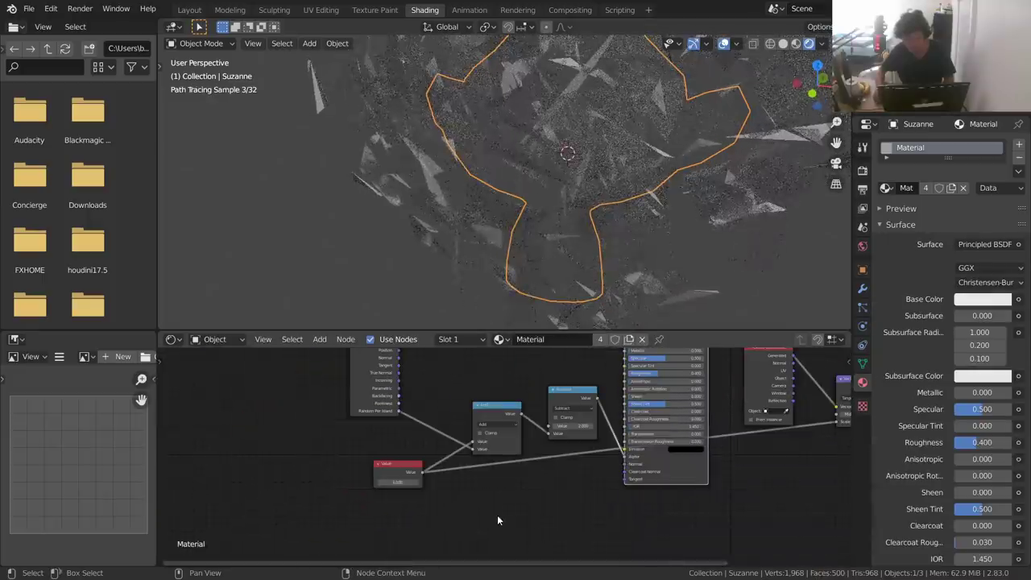
Scrub the Value node from 0 up to about 1.8 and back to 1.51 to check the shards' fade from the side
{"action": "scroll", "coordinate": [553, 169], "scroll_direction": "down", "scroll_amount": 6}
{"action": "mouse_move", "coordinate": [553, 169]}
{"action": "middle_mouse_down"}
{"action": "mouse_move", "coordinate": [579, 178]}
{"action": "mouse_move", "coordinate": [531, 169]}
{"action": "middle_mouse_up"}
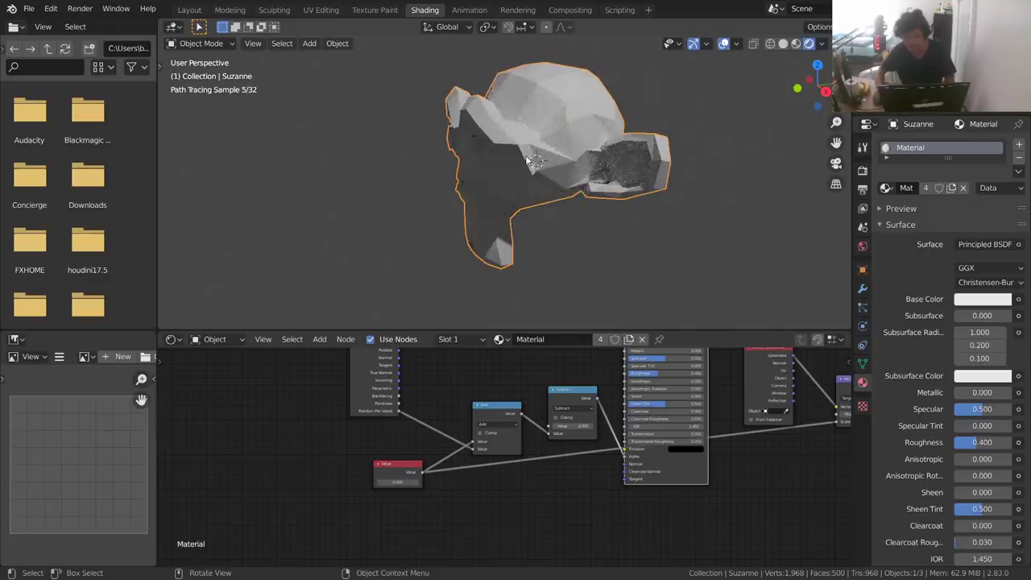
{"action": "mouse_move", "coordinate": [397, 482]}
{"action": "left_mouse_down"}
{"action": "mouse_move", "coordinate": [532, 482]}
{"action": "mouse_move", "coordinate": [600, 199]}
{"action": "mouse_move", "coordinate": [380, 485]}
{"action": "mouse_move", "coordinate": [524, 482]}
{"action": "mouse_move", "coordinate": [378, 482]}
{"action": "mouse_move", "coordinate": [395, 482]}
{"action": "left_mouse_up"}
{"action": "left_click_drag", "start_coordinate": [491, 482], "coordinate": [507, 481]}
{"action": "scroll", "coordinate": [372, 506], "scroll_direction": "up", "scroll_amount": 2}
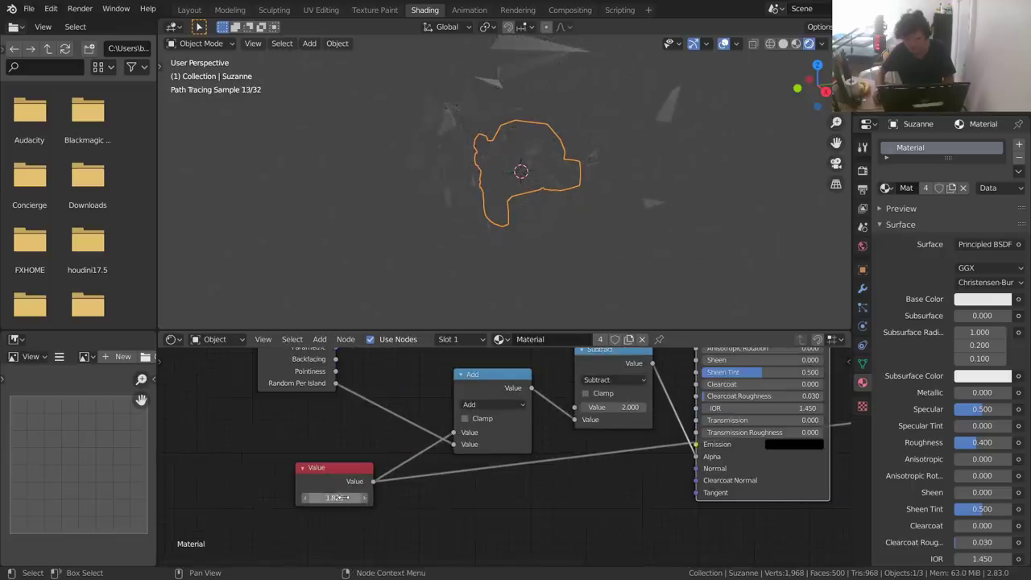
{"action": "left_click_drag", "start_coordinate": [333, 497], "coordinate": [258, 497], "text": "shift"}
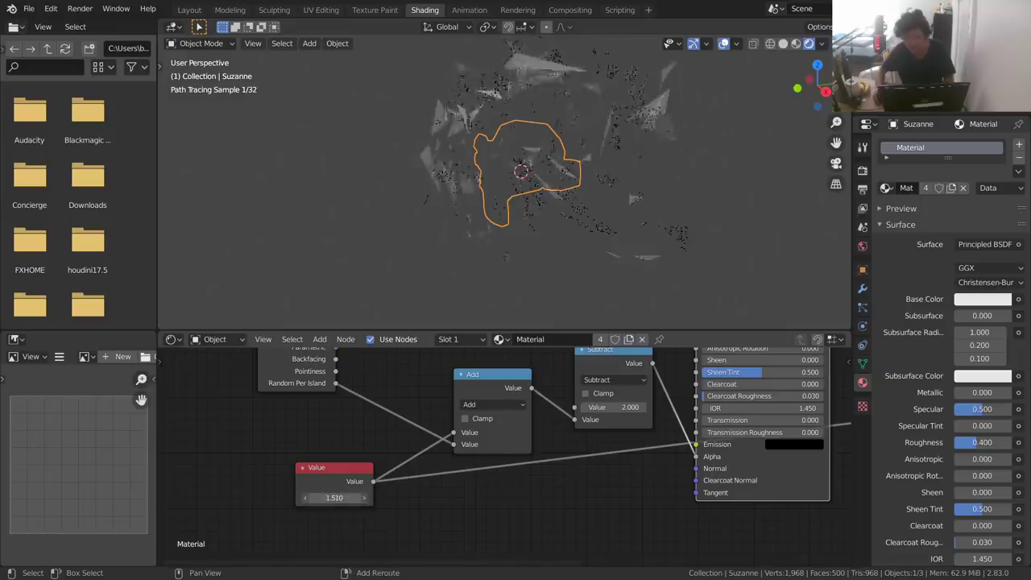
Set the Subtract node's first value to 1 and lower the Value node to 0.33 to check the earlier fade
{"action": "key", "text": "Return"}
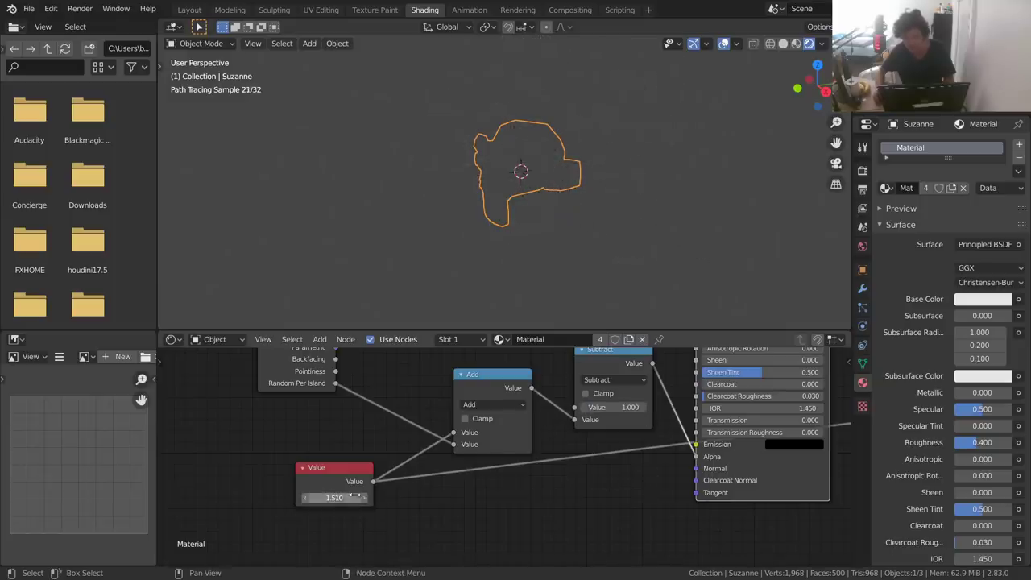
{"action": "left_click_drag", "start_coordinate": [336, 497], "coordinate": [300, 497]}
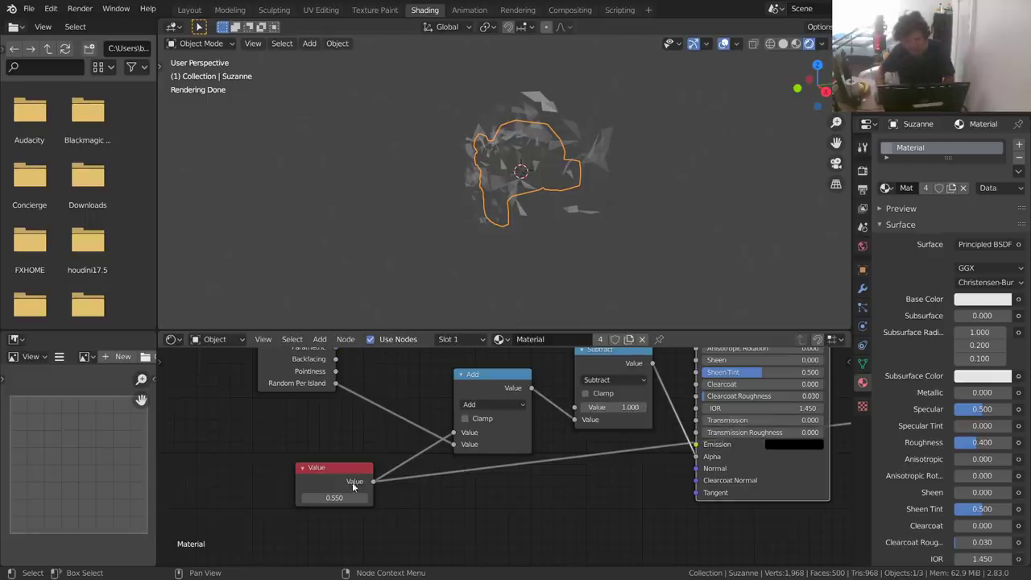
{"action": "mouse_move", "coordinate": [334, 497]}
{"action": "left_mouse_down", "text": "shift"}
{"action": "mouse_move", "coordinate": [292, 498]}
{"action": "mouse_move", "coordinate": [379, 497]}
{"action": "mouse_move", "coordinate": [340, 494]}
{"action": "left_mouse_up", "text": "shift"}
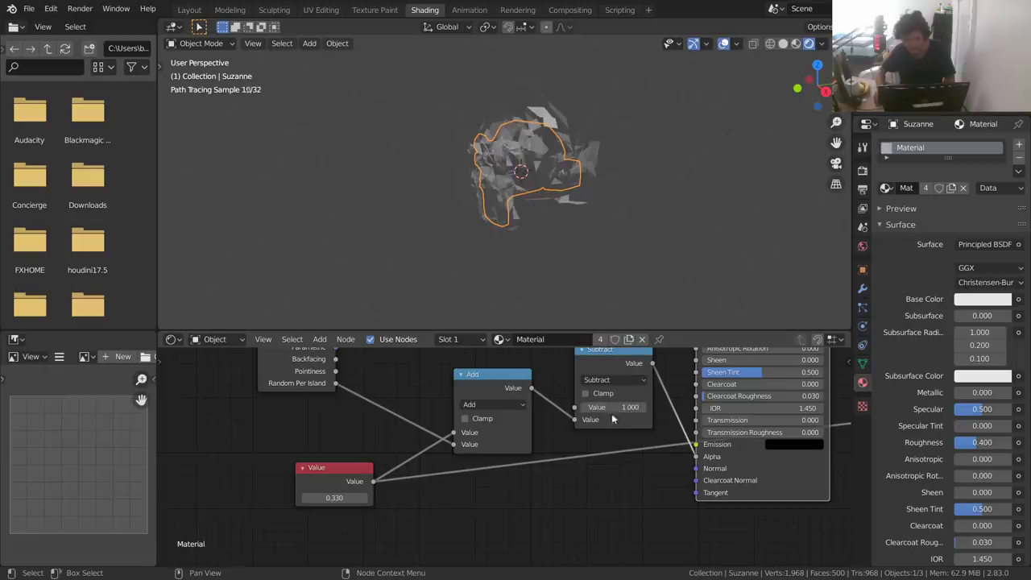
Try 1.5 as the Subtract node's first value and scrub the Value node to compare the fade
{"action": "type", "text": ".5"}
{"action": "key", "text": "Return"}
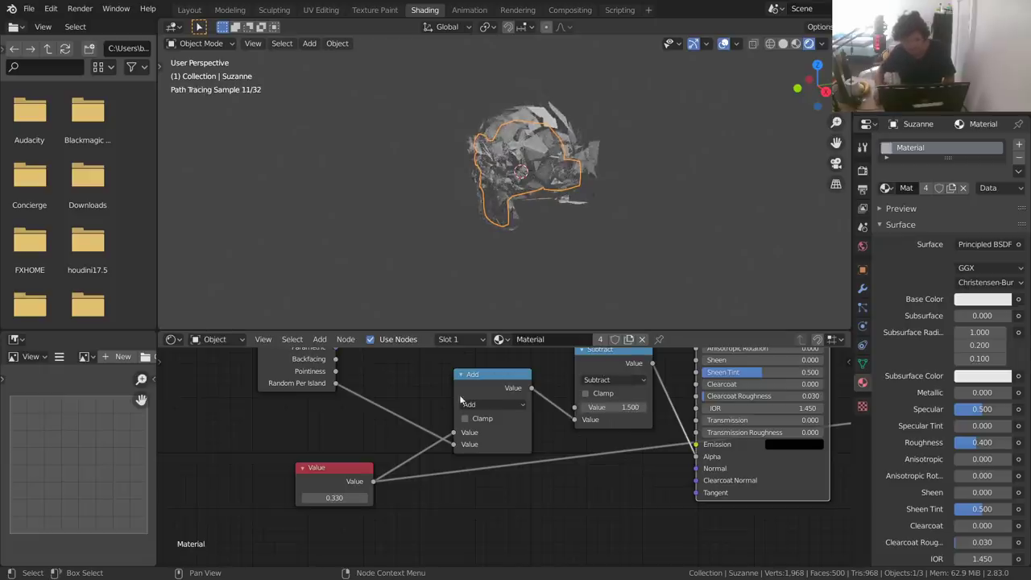
{"action": "mouse_move", "coordinate": [333, 497]}
{"action": "left_mouse_down", "text": "shift"}
{"action": "mouse_move", "coordinate": [350, 497]}
{"action": "mouse_move", "coordinate": [325, 497]}
{"action": "left_mouse_up", "text": "shift"}
Set the Subtract node's first value to 1 and reset the Value node to 0
{"action": "key", "text": "Return"}
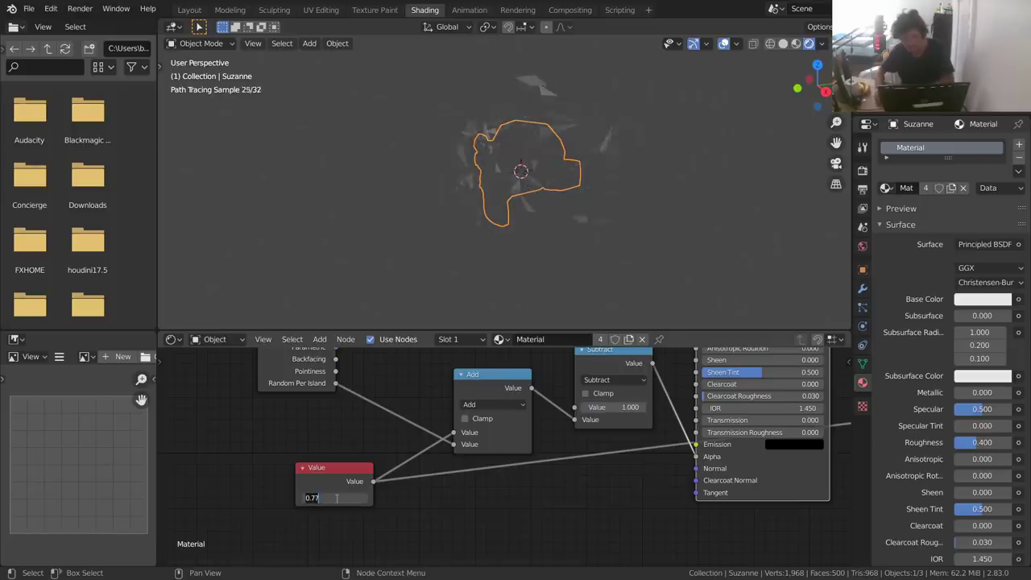
{"action": "type", "text": "0"}
{"action": "key", "text": "Return"}
Split off a new area beneath the shader editor and turn it into a timeline
{"action": "left_click_drag", "start_coordinate": [161, 559], "coordinate": [163, 515]}
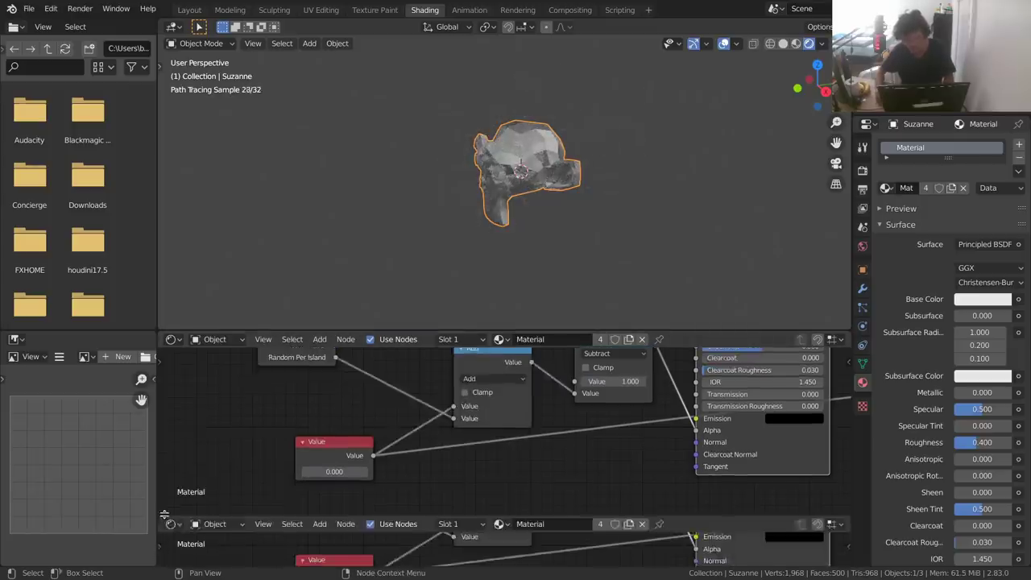
{"action": "left_click", "coordinate": [171, 524]}
{"action": "left_click", "coordinate": [327, 408]}
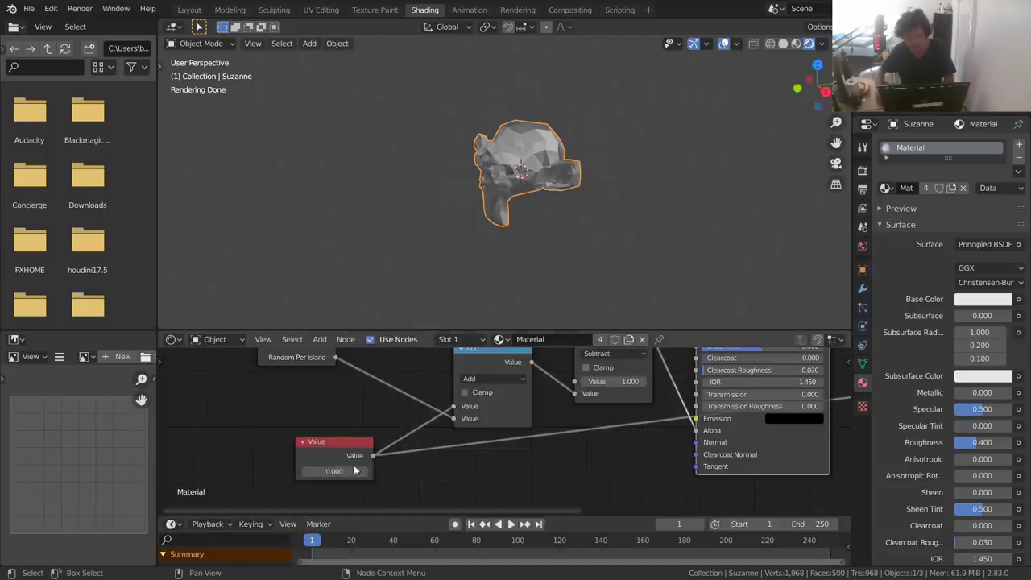
Insert a keyframe for the Value node at 0 on frame 1
{"action": "key", "text": "i"}
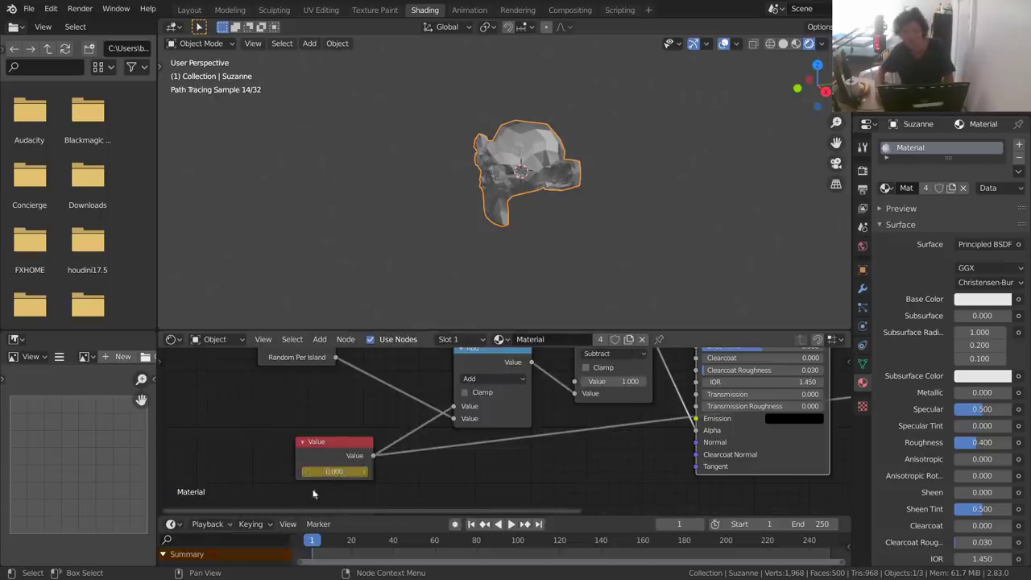
{"action": "right_click", "coordinate": [332, 472]}
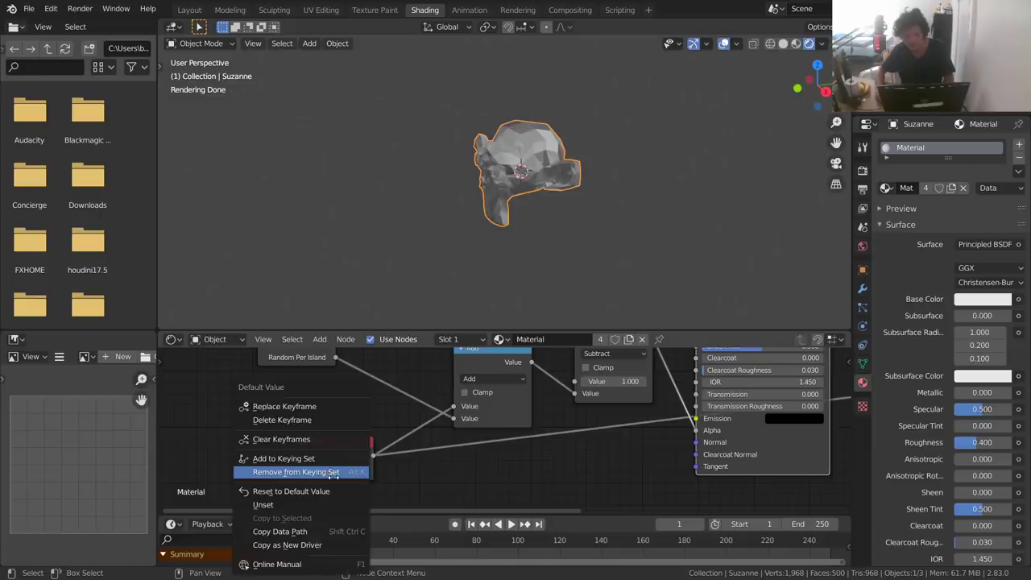
{"action": "left_click", "coordinate": [375, 480]}
Advance the animation to frame 60 and keyframe the Value node at 1
{"action": "key", "text": "space"}
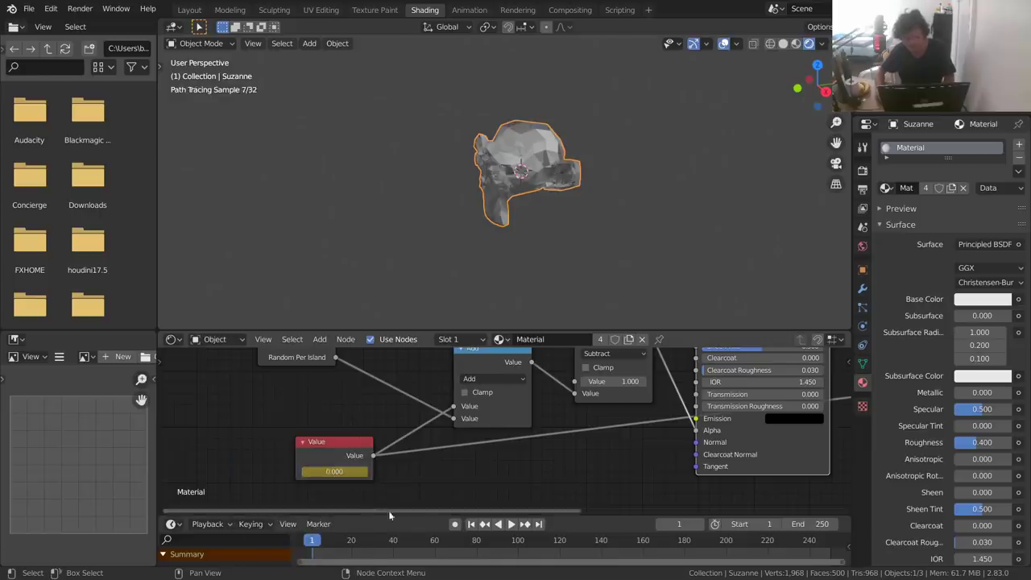
{"action": "key", "text": "space"}
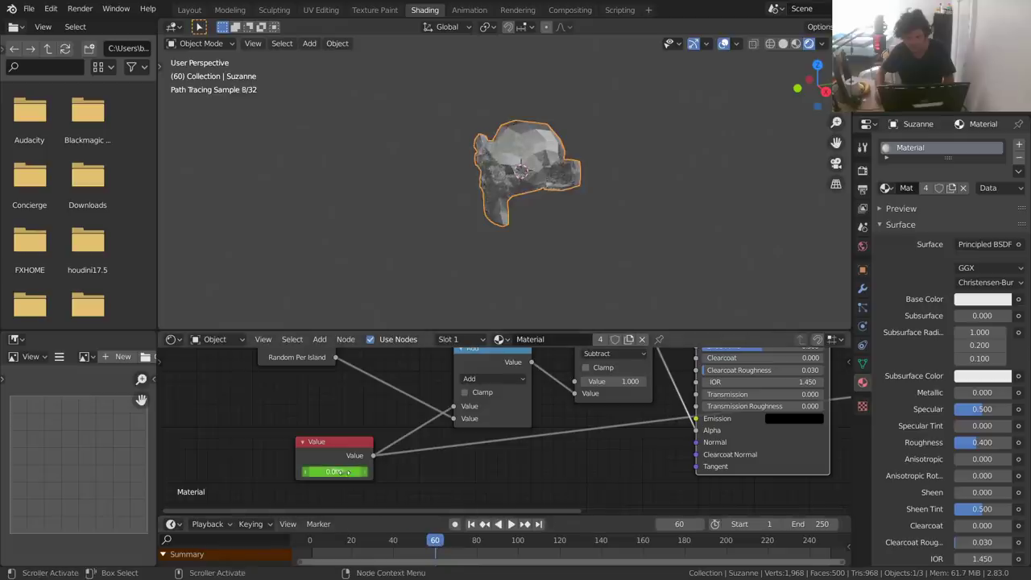
{"action": "key", "text": "Return"}
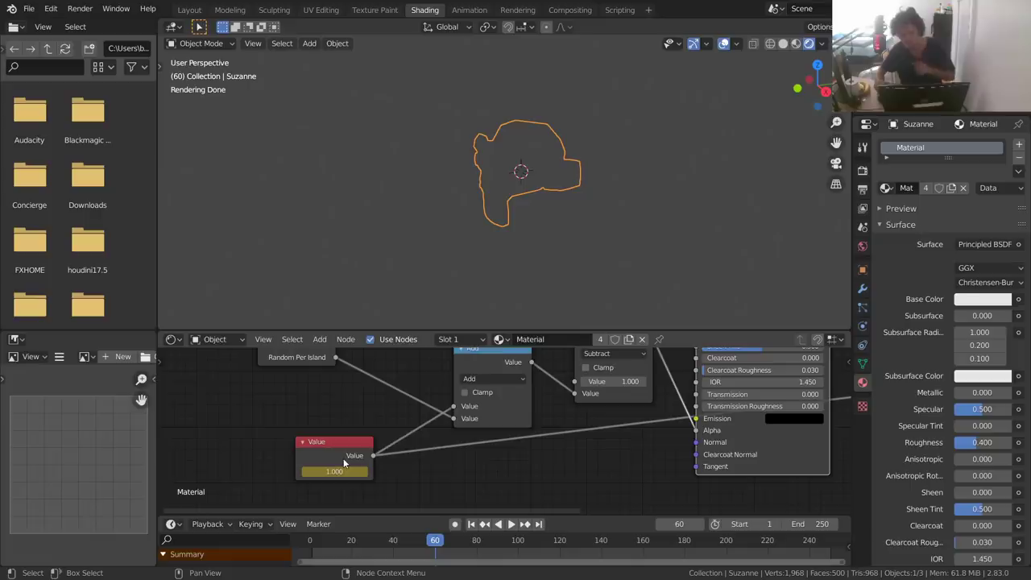
Look over the fade nodes and enlarge the timeline area to show the keyframe channels
{"action": "middle_click_drag", "start_coordinate": [664, 354], "coordinate": [613, 421]}
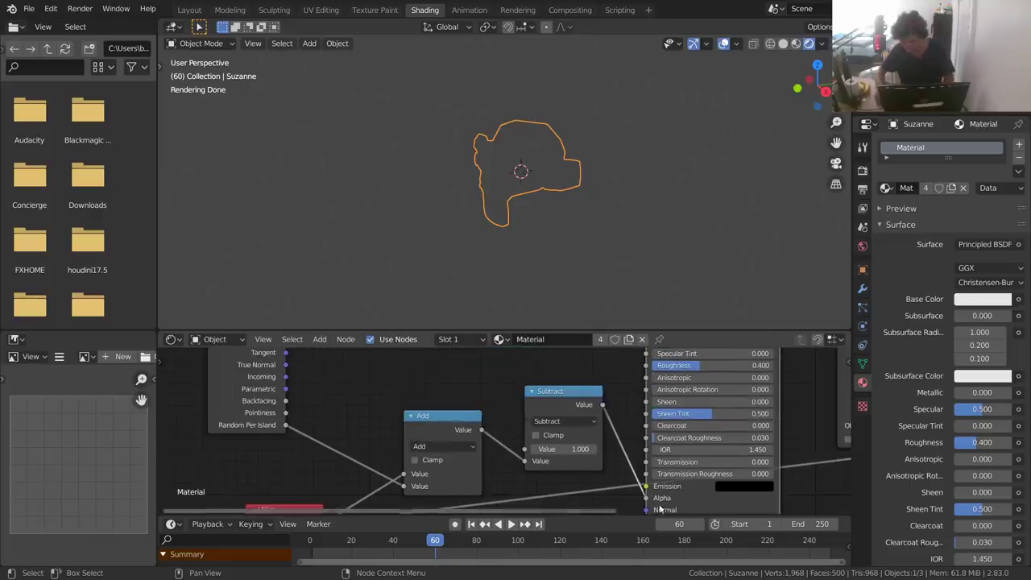
{"action": "middle_click_drag", "start_coordinate": [445, 438], "coordinate": [545, 370]}
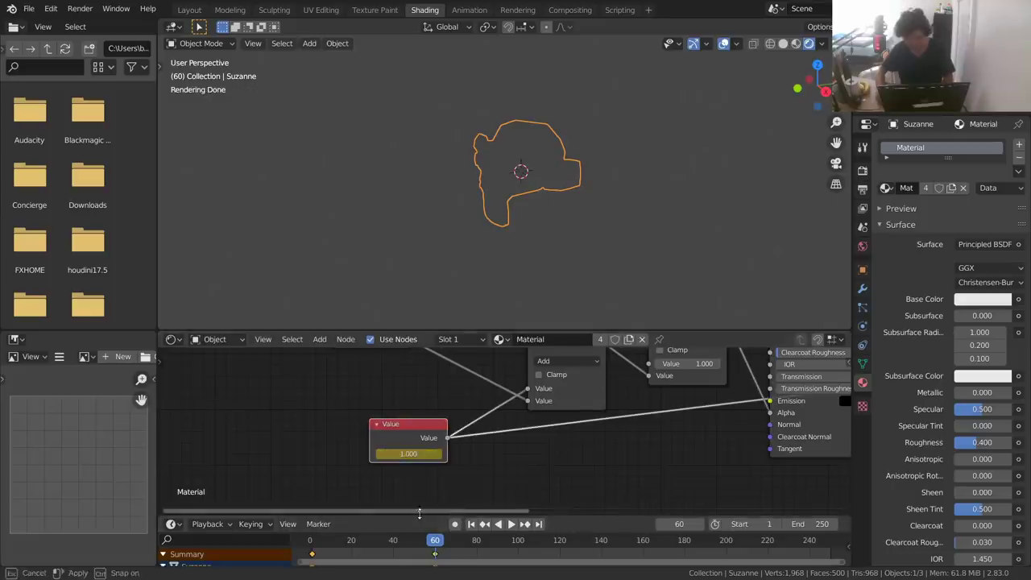
{"action": "left_click_drag", "start_coordinate": [418, 516], "coordinate": [427, 474]}
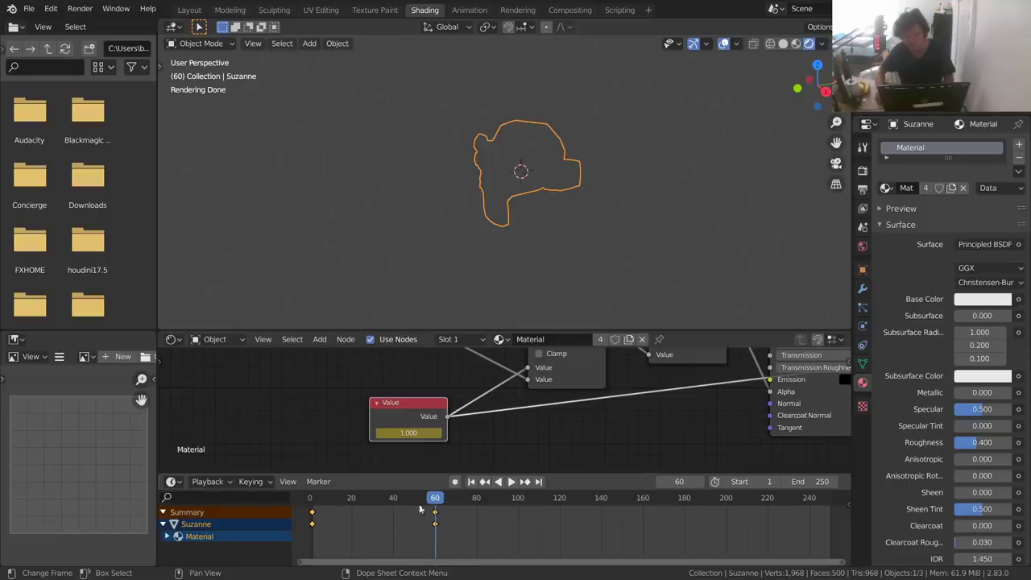
Play the shatter animation repeatedly from frame 1 to check its timing and fade, returning to the start each time
{"action": "key", "text": "shift+Left"}
{"action": "key", "text": "space"}
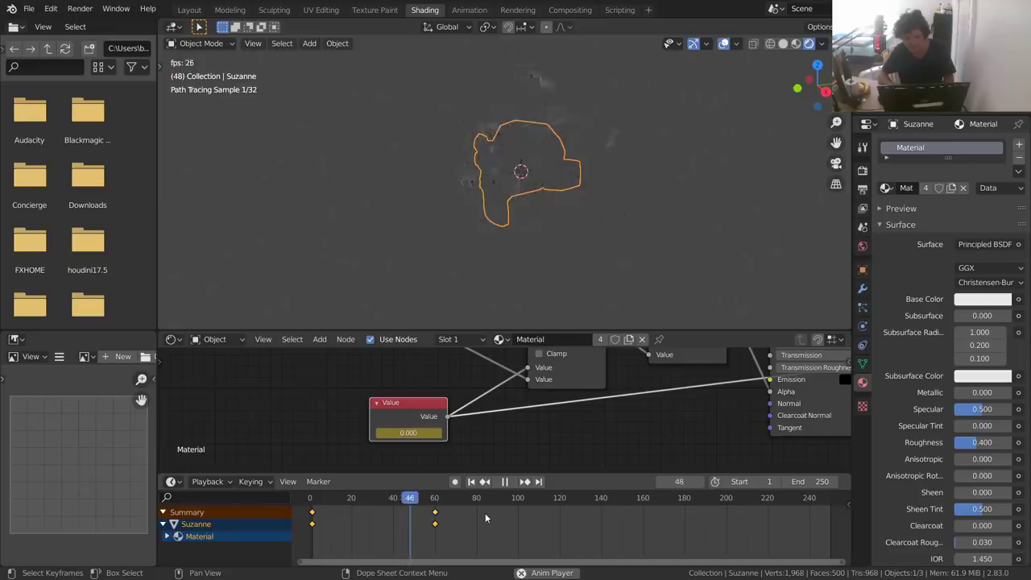
{"action": "key", "text": "space"}
{"action": "key", "text": "shift+Left"}
{"action": "key", "text": "space"}
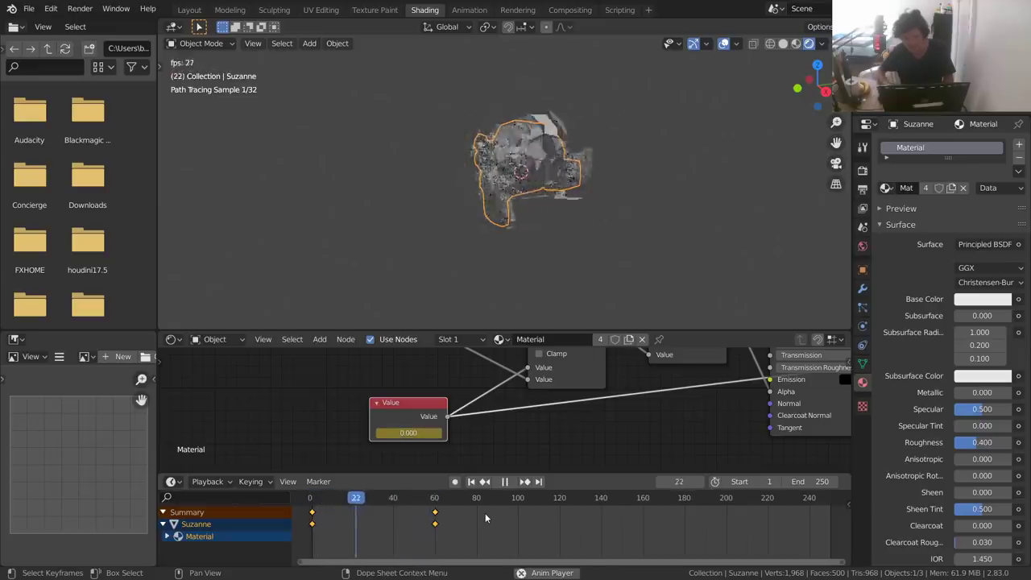
{"action": "key", "text": "space"}
{"action": "key", "text": "shift+Left"}
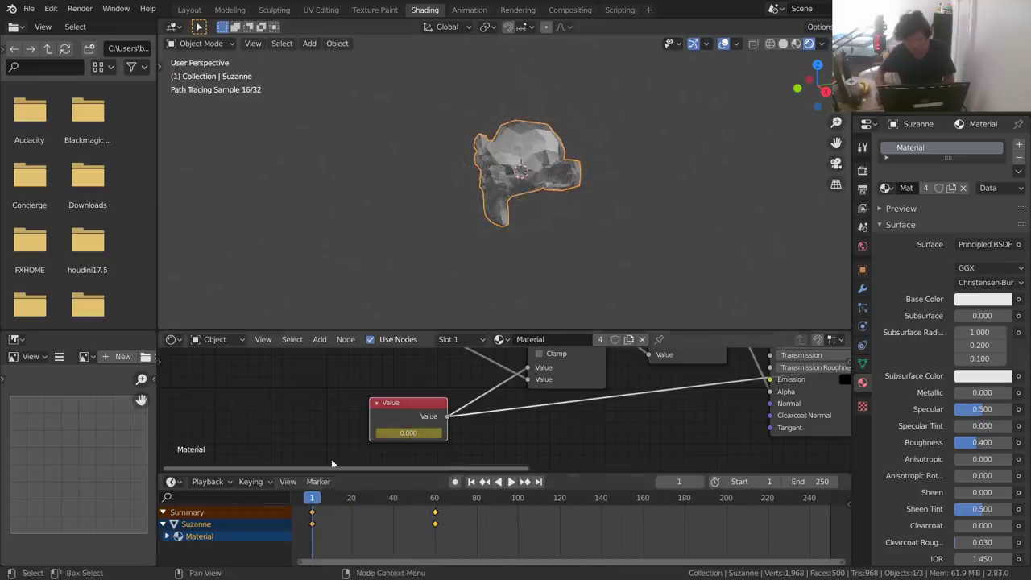
{"action": "key", "text": "t"}
{"action": "left_click", "coordinate": [159, 493]}
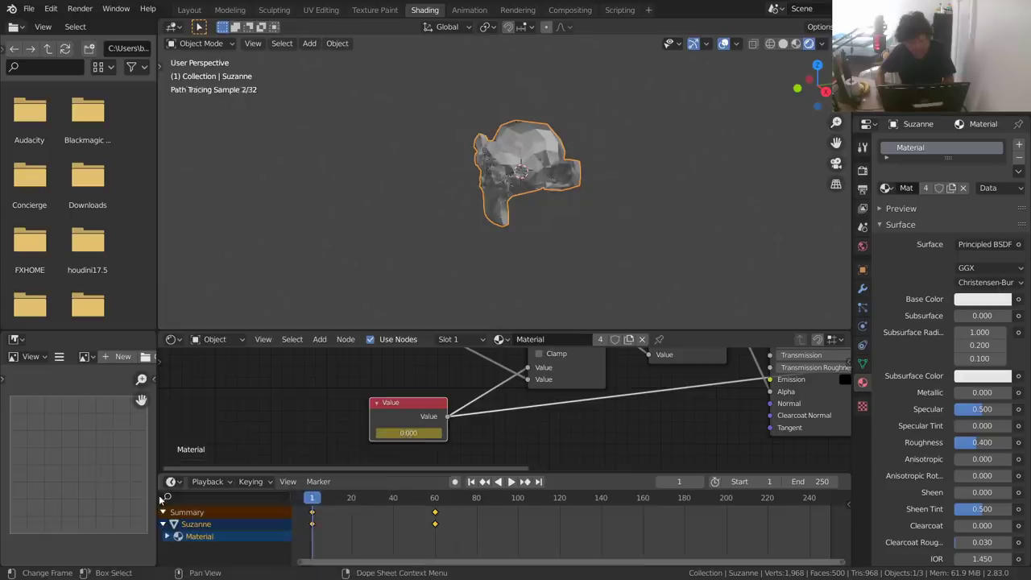
{"action": "key", "text": "space"}
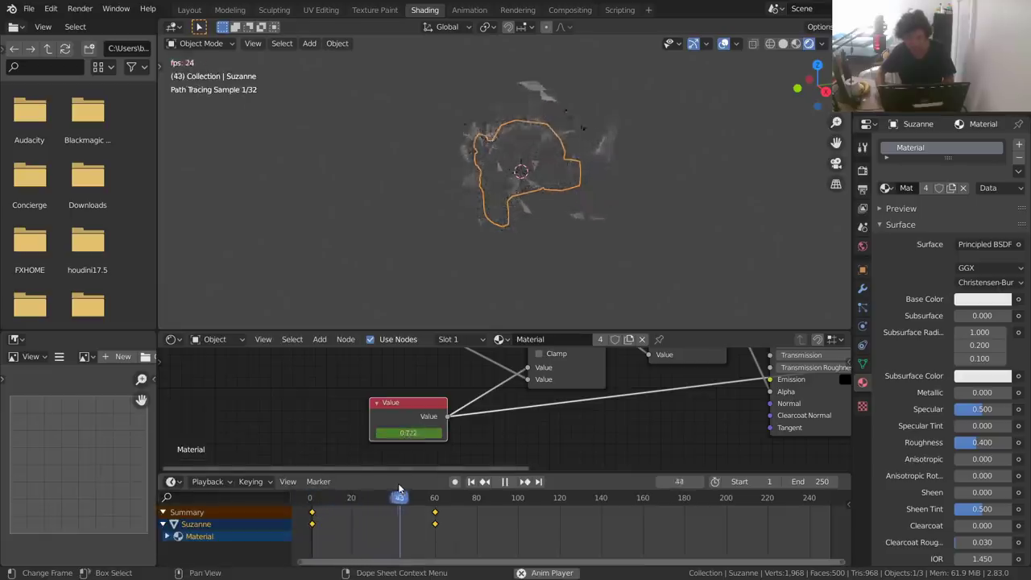
{"action": "key", "text": "space"}
{"action": "key", "text": "shift+Left"}
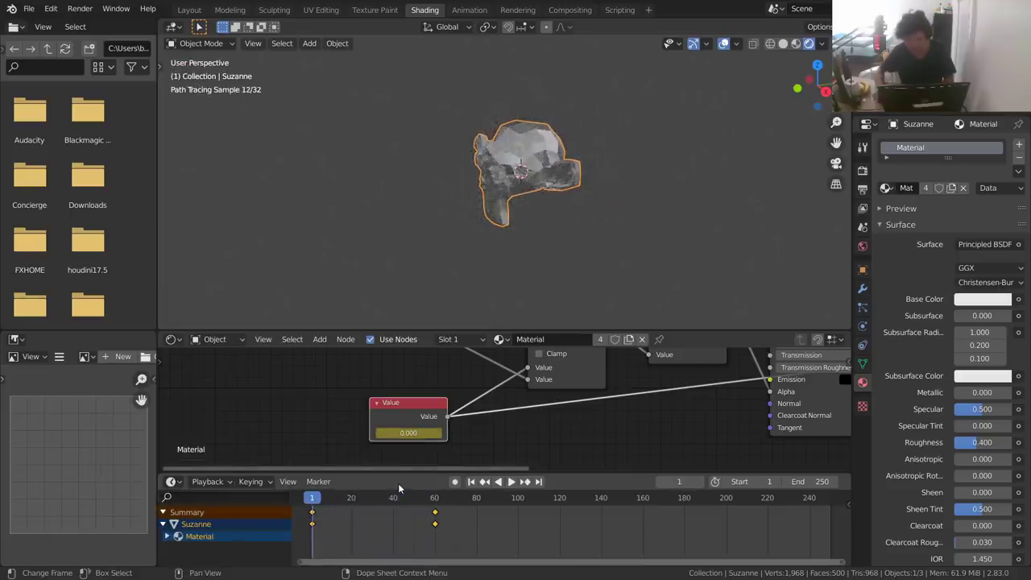
Set the Subtract node's first value to 2
{"action": "scroll", "coordinate": [462, 124], "scroll_direction": "up", "scroll_amount": 4}
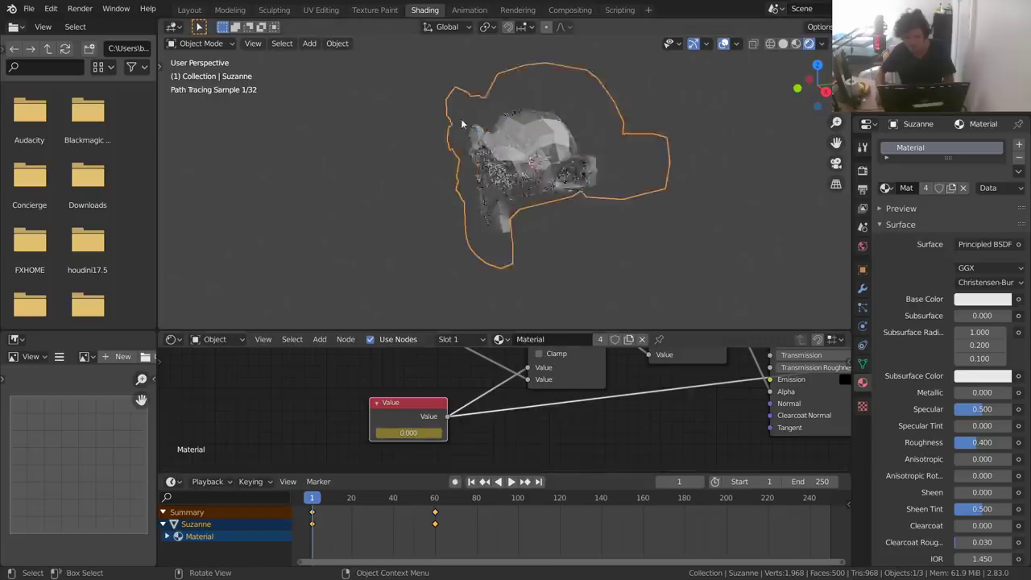
{"action": "middle_click_drag", "start_coordinate": [667, 358], "coordinate": [557, 421]}
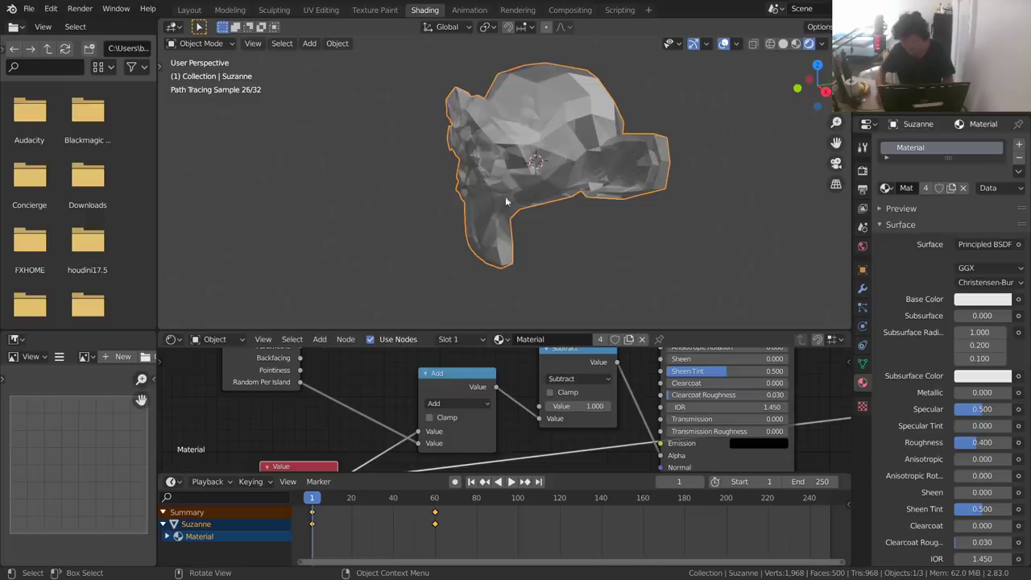
{"action": "type", "text": "2"}
{"action": "left_click", "coordinate": [640, 366]}
{"action": "middle_click_drag", "start_coordinate": [379, 364], "coordinate": [474, 458]}
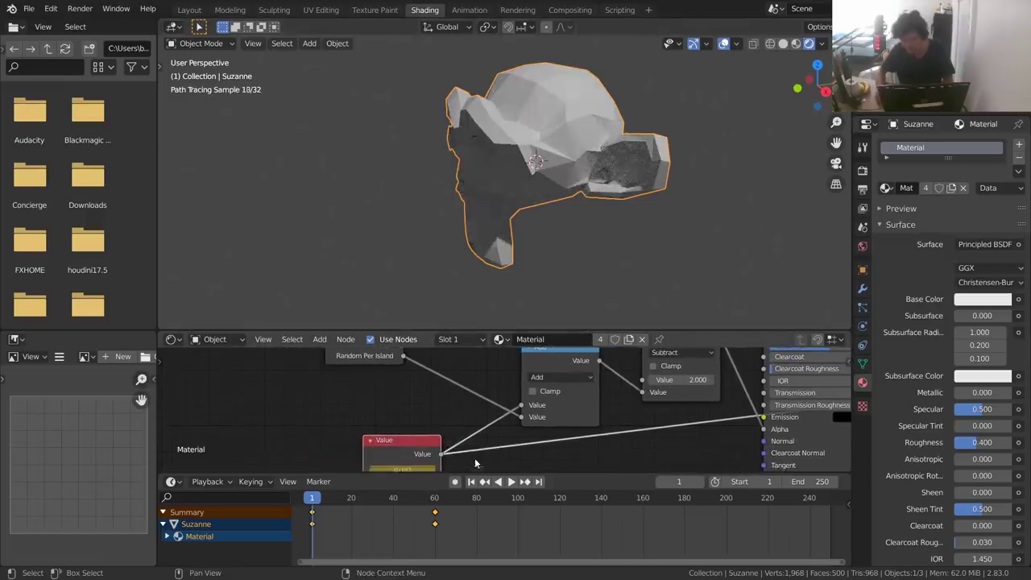
Go to frame 60, set the Value node to 2 and replace its keyframe there
{"action": "left_click", "coordinate": [434, 497]}
{"action": "scroll", "coordinate": [504, 409], "scroll_direction": "down", "scroll_amount": 3}
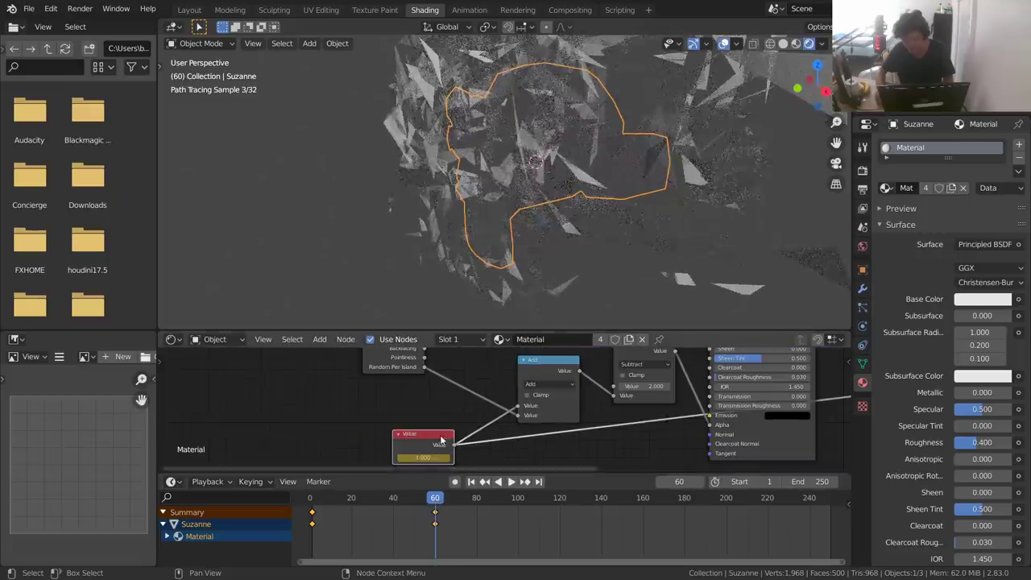
{"action": "left_click_drag", "start_coordinate": [431, 458], "coordinate": [459, 457]}
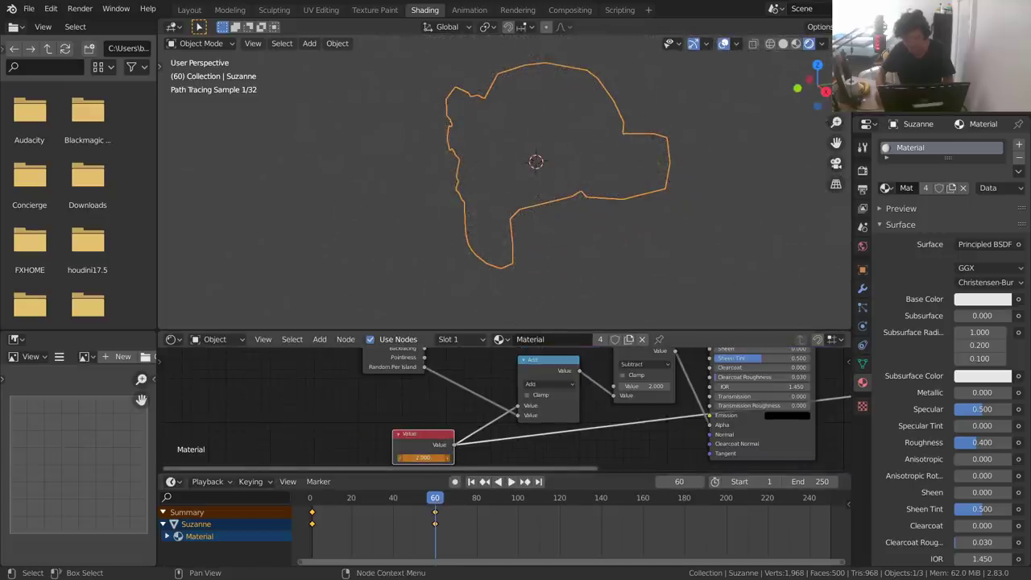
{"action": "key", "text": "i"}
Play the revised shatter animation twice from frame 1, then view the whole node tree
{"action": "key", "text": "shift+Left"}
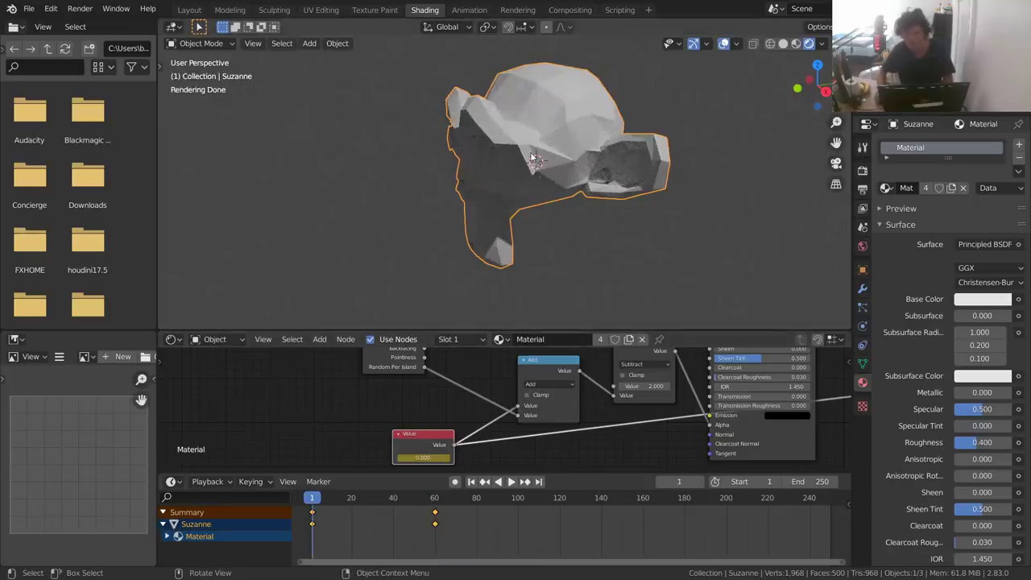
{"action": "key", "text": "space"}
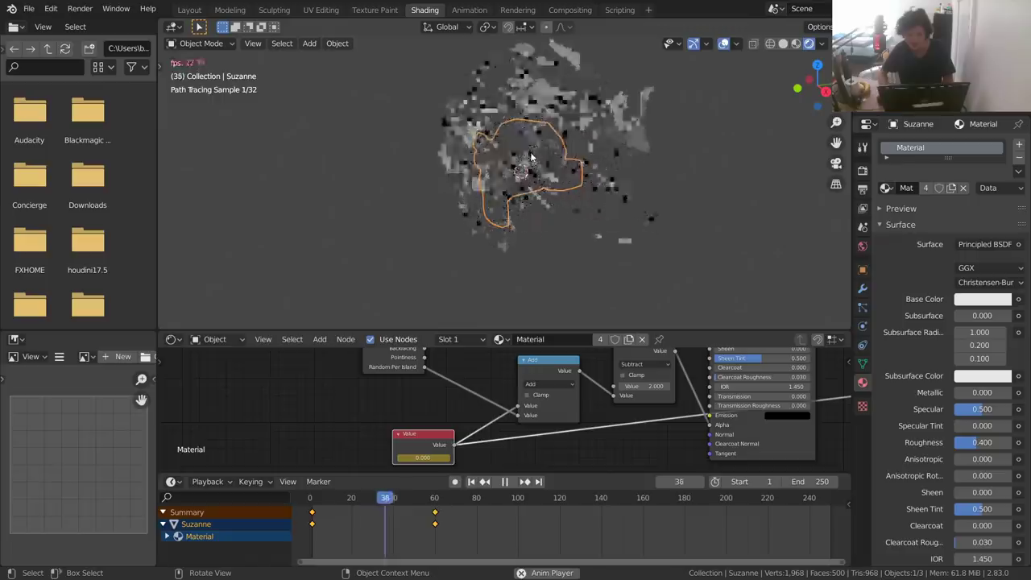
{"action": "key", "text": "Escape"}
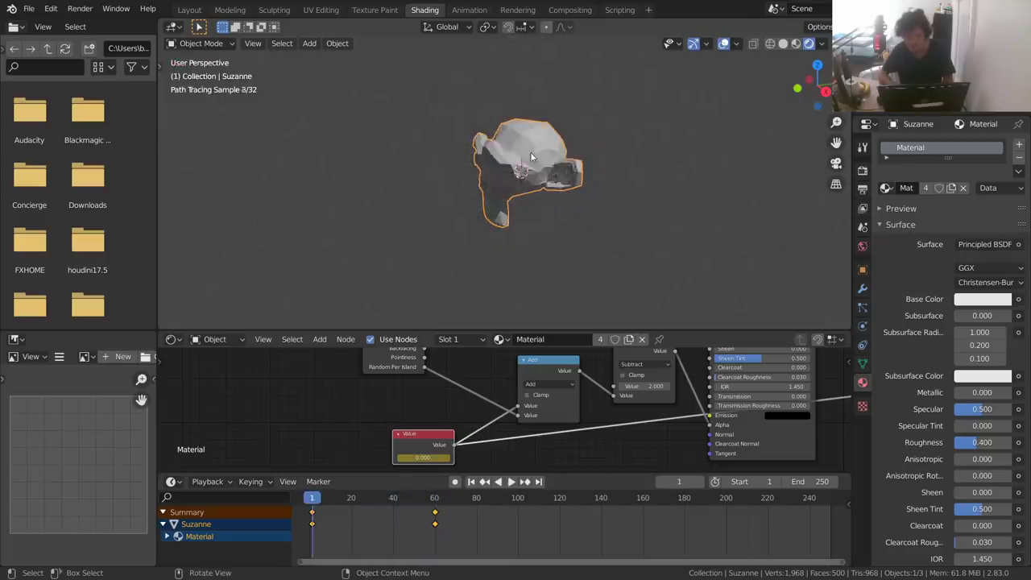
{"action": "key", "text": "space"}
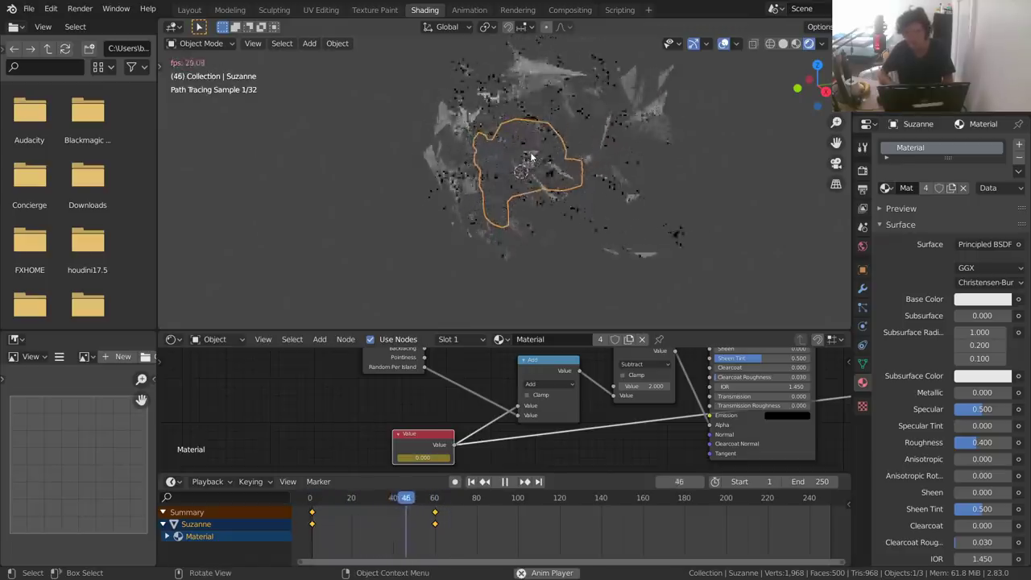
{"action": "key", "text": "Escape"}
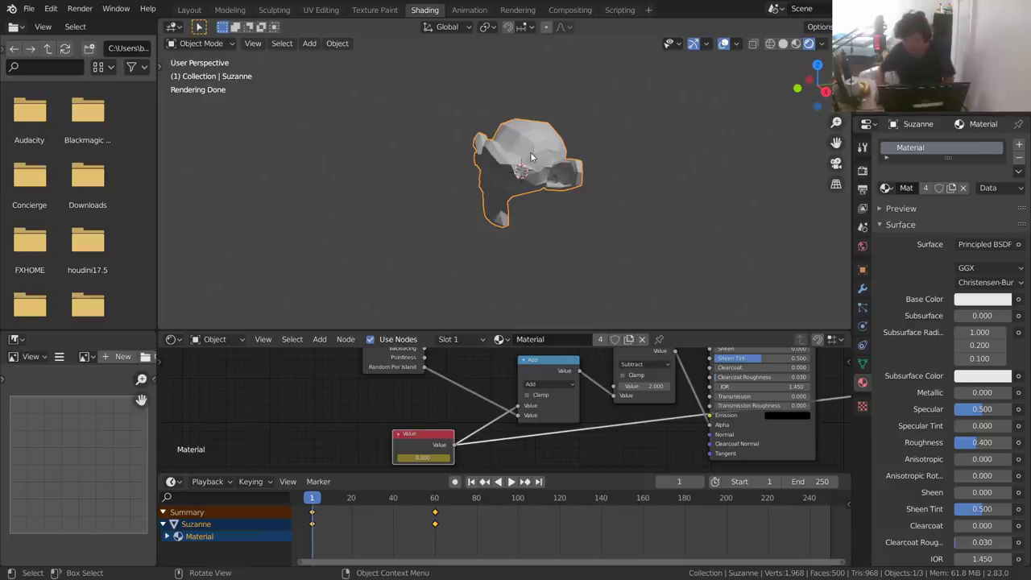
{"action": "scroll", "coordinate": [665, 421], "scroll_direction": "down", "scroll_amount": 5}
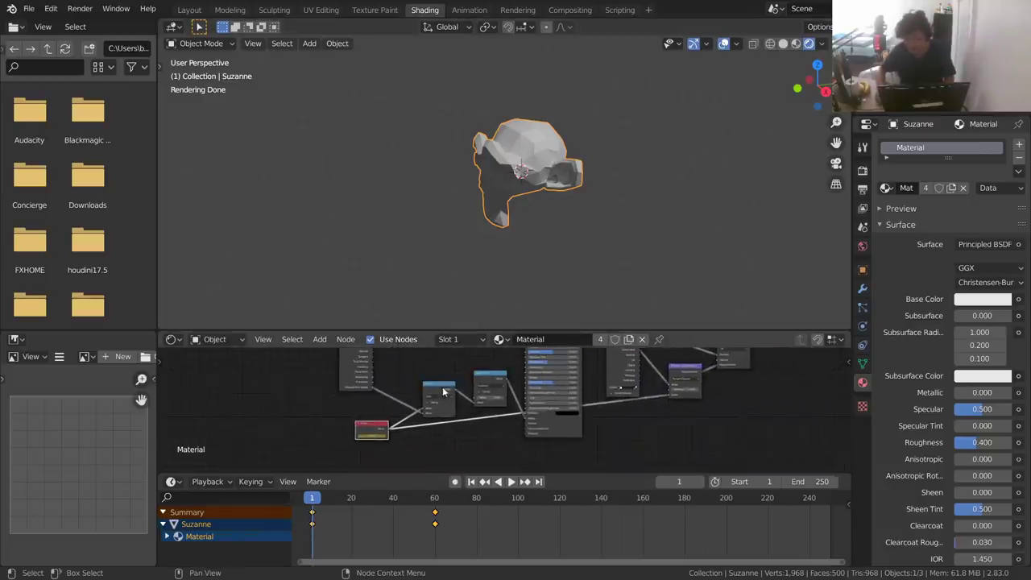
Duplicate the Add math node onto the link into Vector Displacement's Scale, as a Divide node with a divisor of 2
{"action": "left_click", "coordinate": [444, 391]}
{"action": "scroll", "coordinate": [443, 391], "scroll_direction": "up", "scroll_amount": 3}
{"action": "key", "text": "shift+d"}
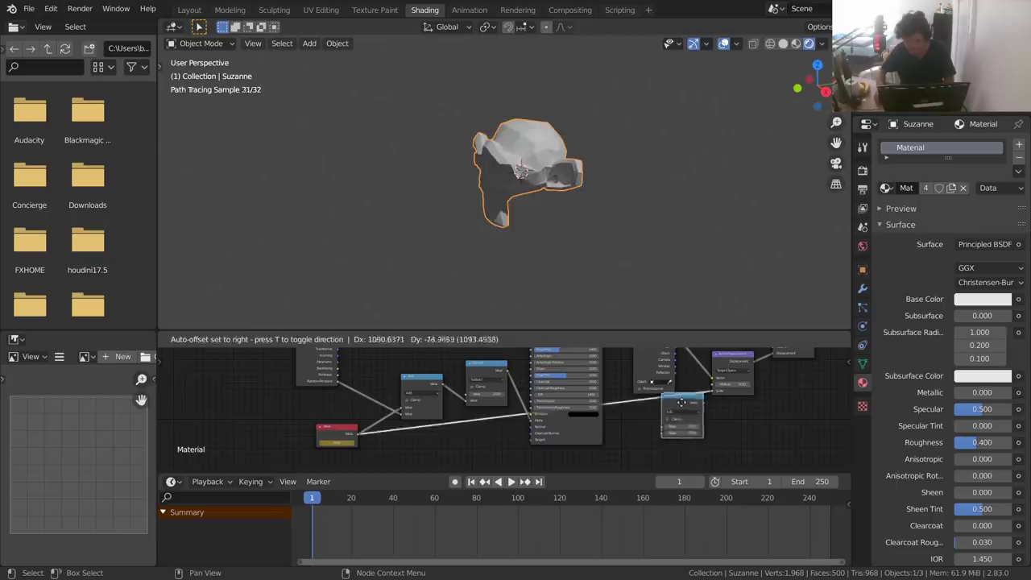
{"action": "left_click", "coordinate": [682, 401]}
{"action": "scroll", "coordinate": [709, 407], "scroll_direction": "up", "scroll_amount": 2}
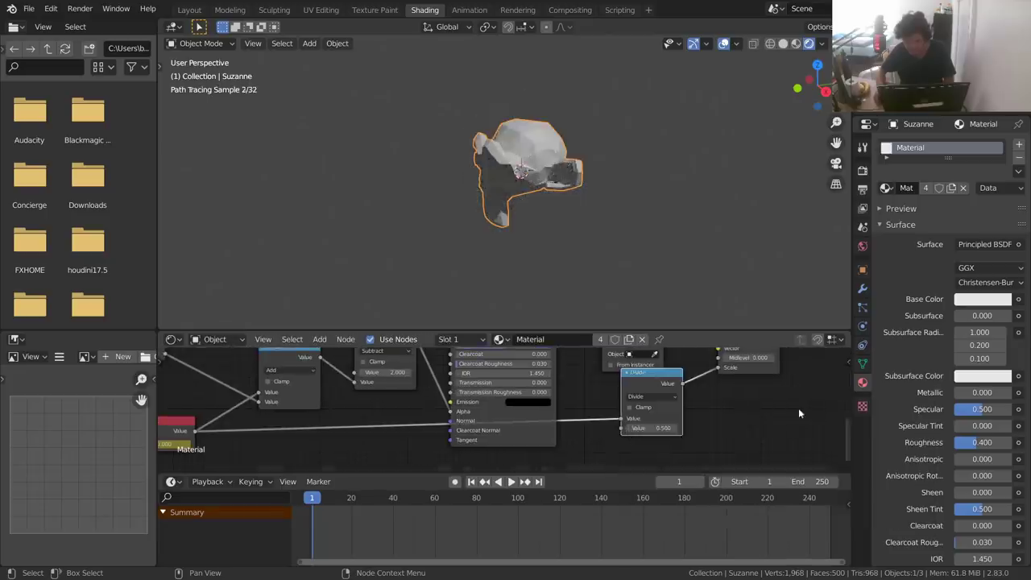
{"action": "key", "text": "Return"}
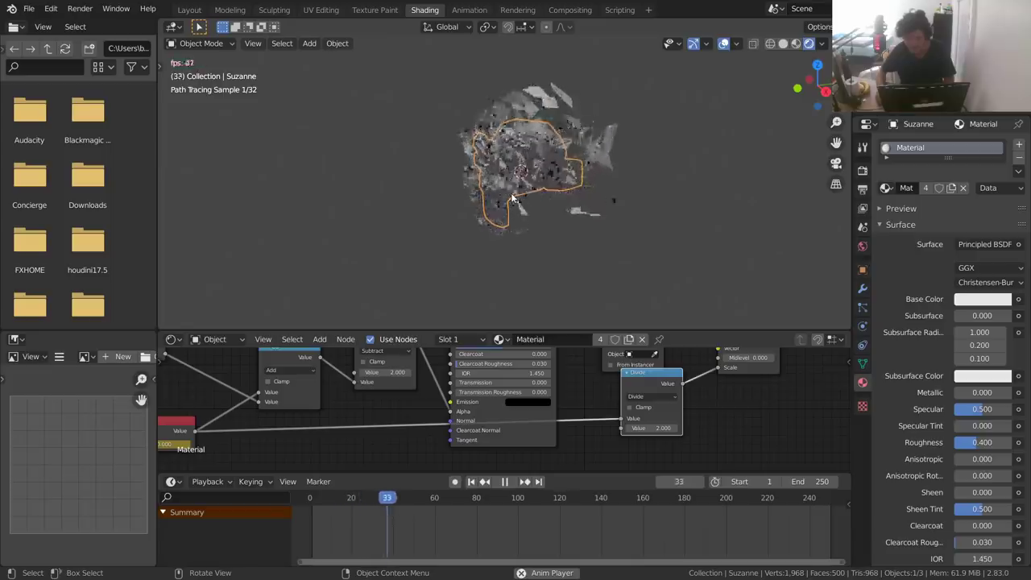
Play the shatter animation from frame 1 to check the halved displacement
{"action": "key", "text": "shift+Left"}
{"action": "key", "text": "space"}
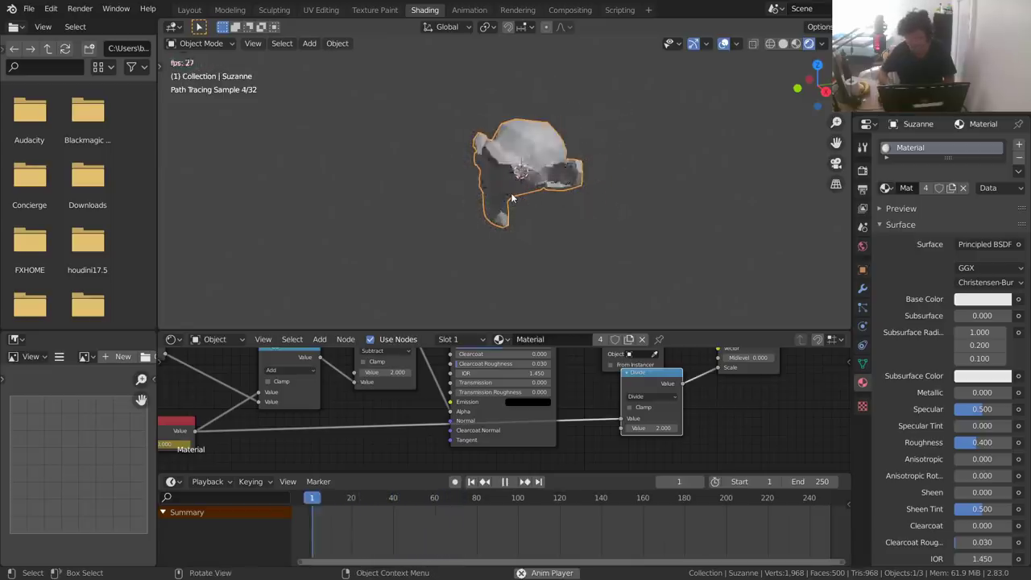
{"action": "key", "text": "space"}
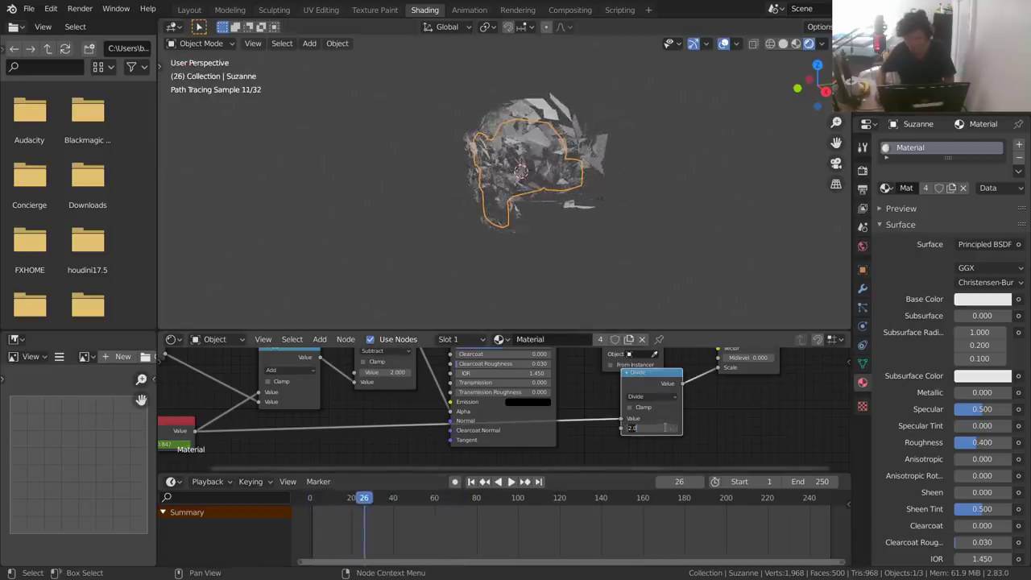
Try a divisor of 10 in the Divide node, replay the shatter from frame 1, and restore the divisor to 2
{"action": "key", "text": "Return"}
{"action": "key", "text": "shift+Left"}
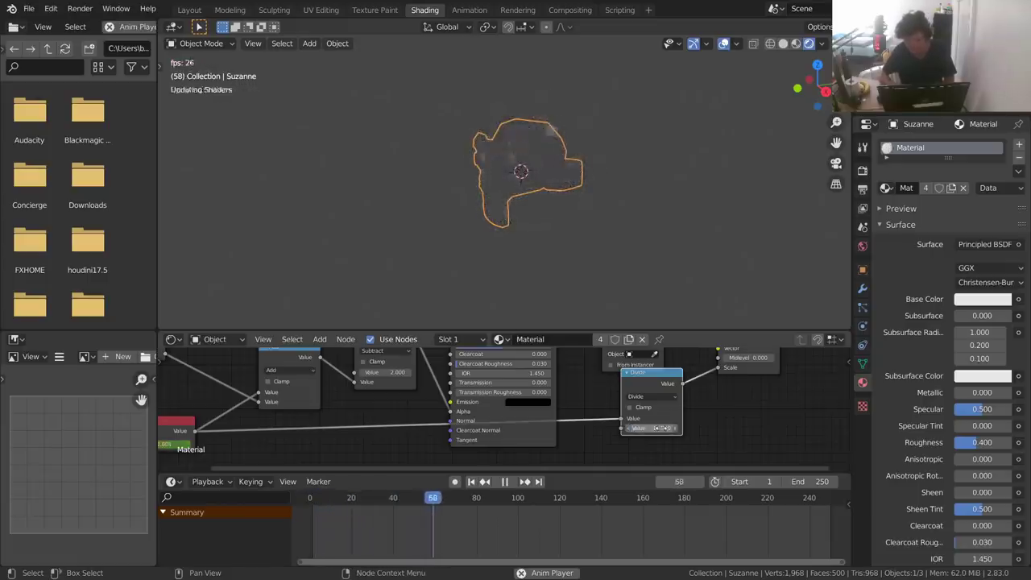
{"action": "key", "text": "shift+Left"}
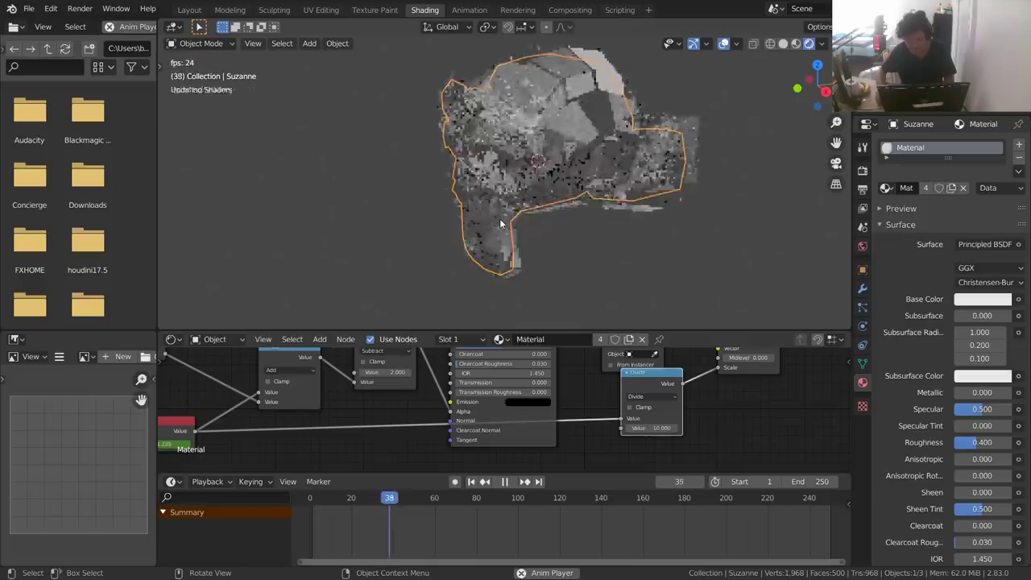
{"action": "key", "text": "space"}
{"action": "key", "text": "shift+Left"}
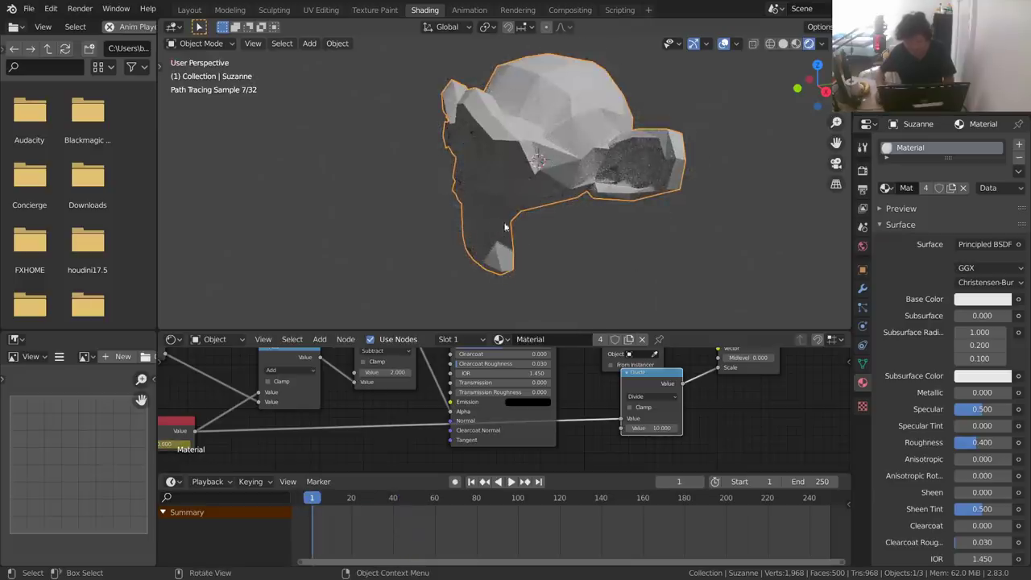
{"action": "type", "text": "2"}
{"action": "key", "text": "Return"}
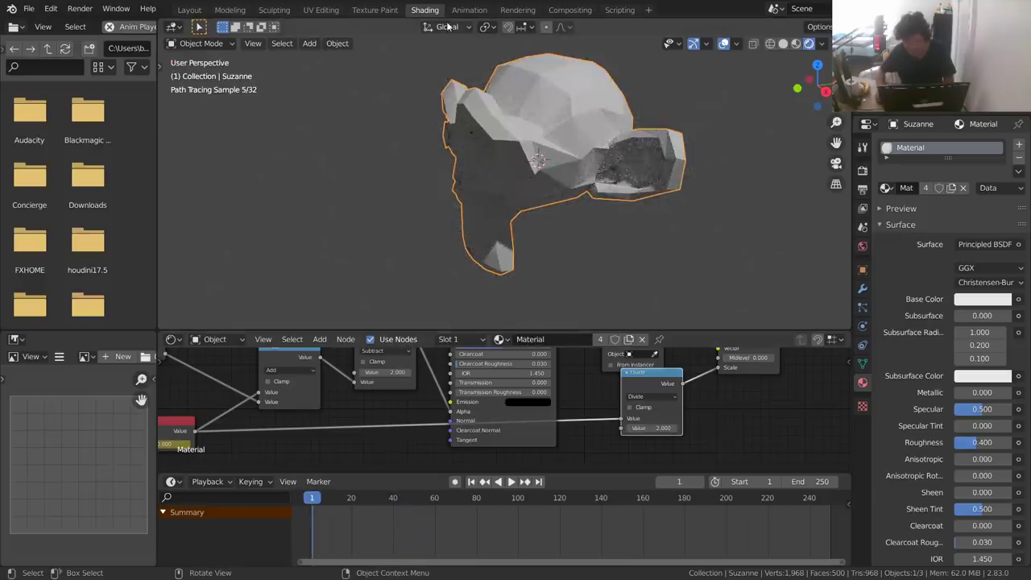
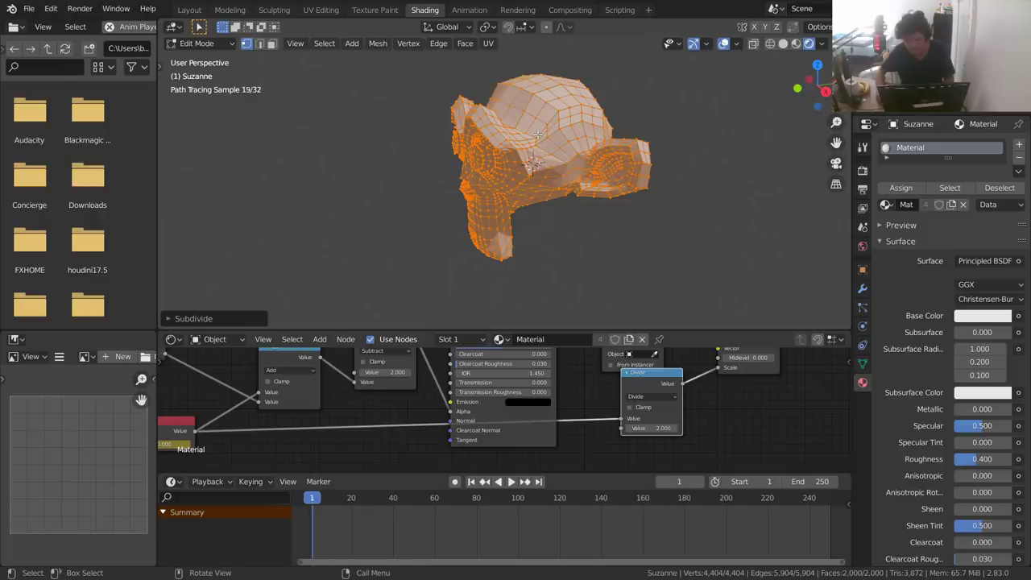
Apply Edge Split to the whole subdivided Suzanne mesh and preview the shatter animation in Object Mode
{"action": "key", "text": "F3"}
{"action": "type", "text": "Edge Split"}
{"action": "key", "text": "Return"}
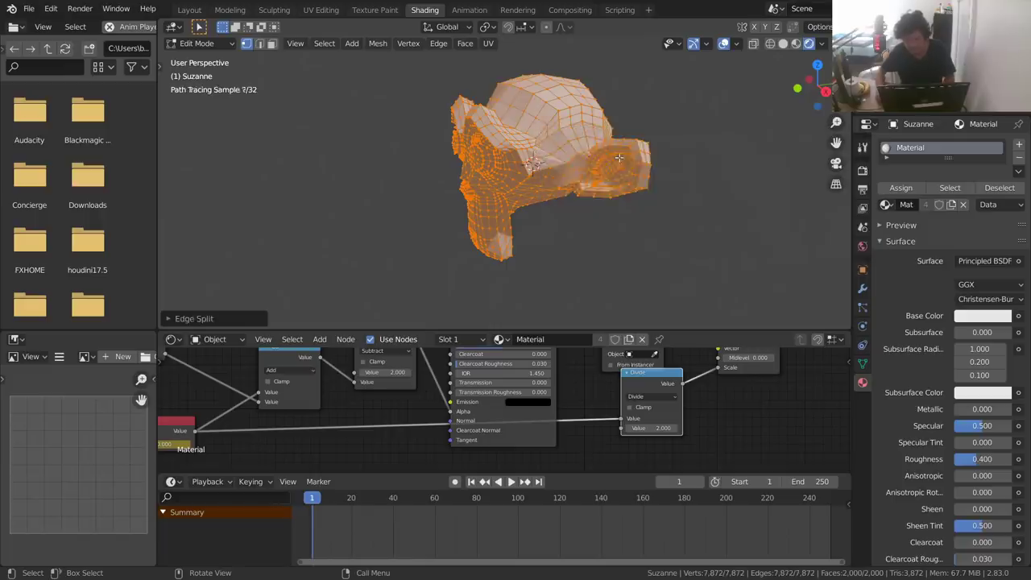
{"action": "key", "text": "Tab"}
{"action": "key", "text": "space"}
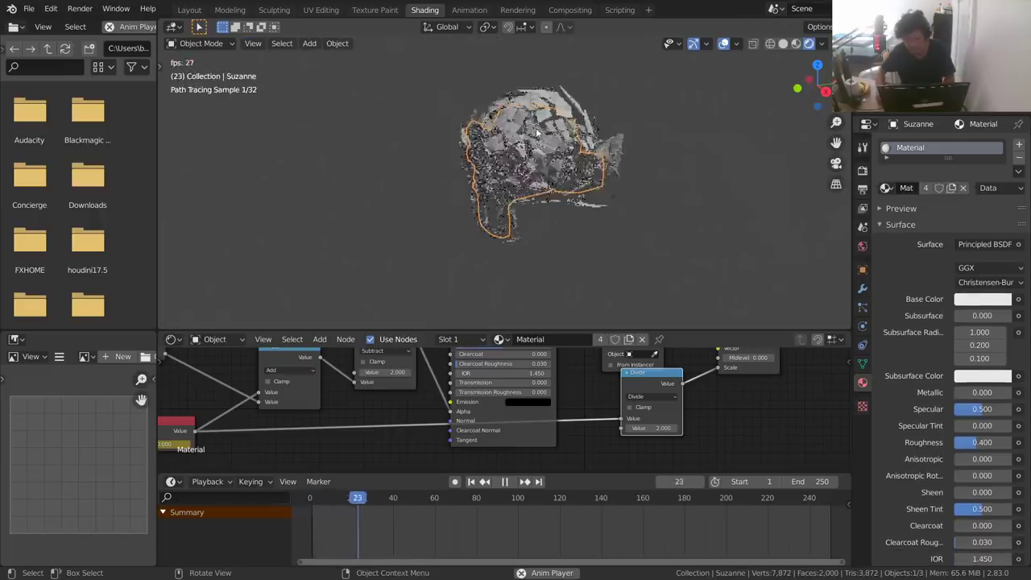
{"action": "key", "text": "space"}
{"action": "key", "text": "shift+Left"}
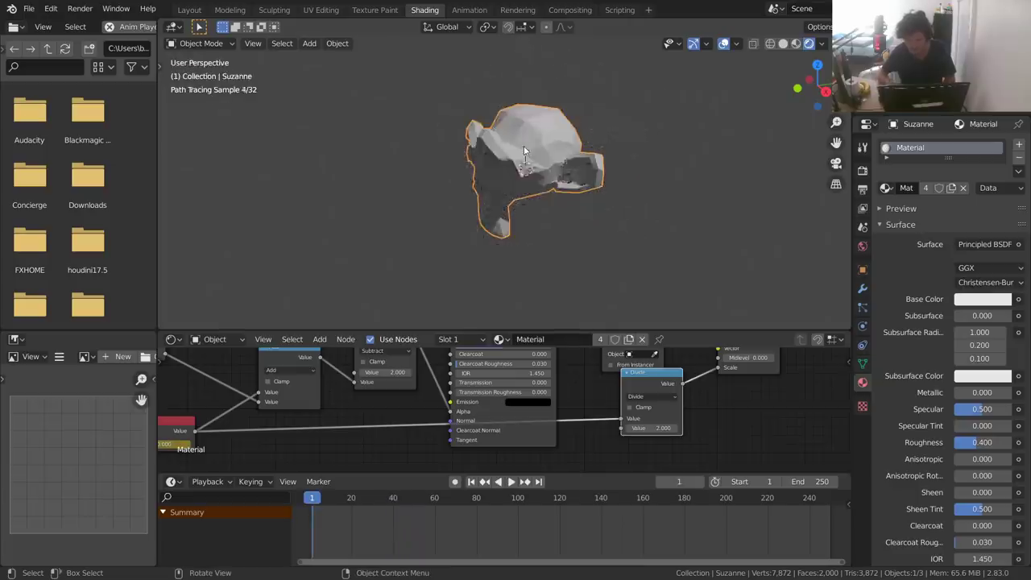
Subdivide the whole Suzanne mesh two more times, edge-split it again and preview the finer shatter in Object Mode
{"action": "key", "text": "Tab"}
{"action": "right_click", "coordinate": [488, 145]}
{"action": "left_click", "coordinate": [484, 145]}
{"action": "right_click", "coordinate": [529, 139]}
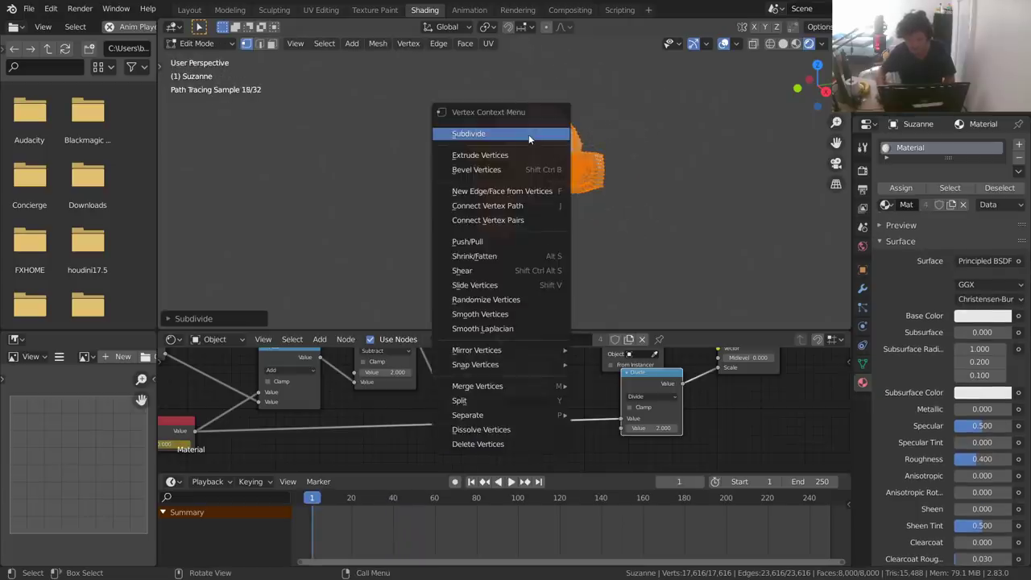
{"action": "left_click", "coordinate": [532, 137]}
{"action": "key", "text": "F3"}
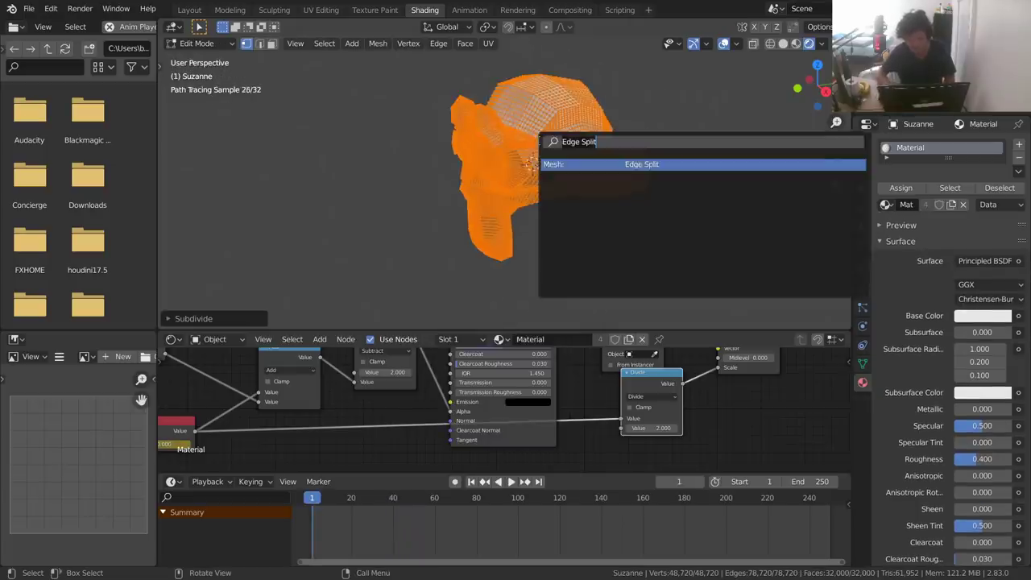
{"action": "key", "text": "Return"}
{"action": "key", "text": "Tab"}
{"action": "key", "text": "space"}
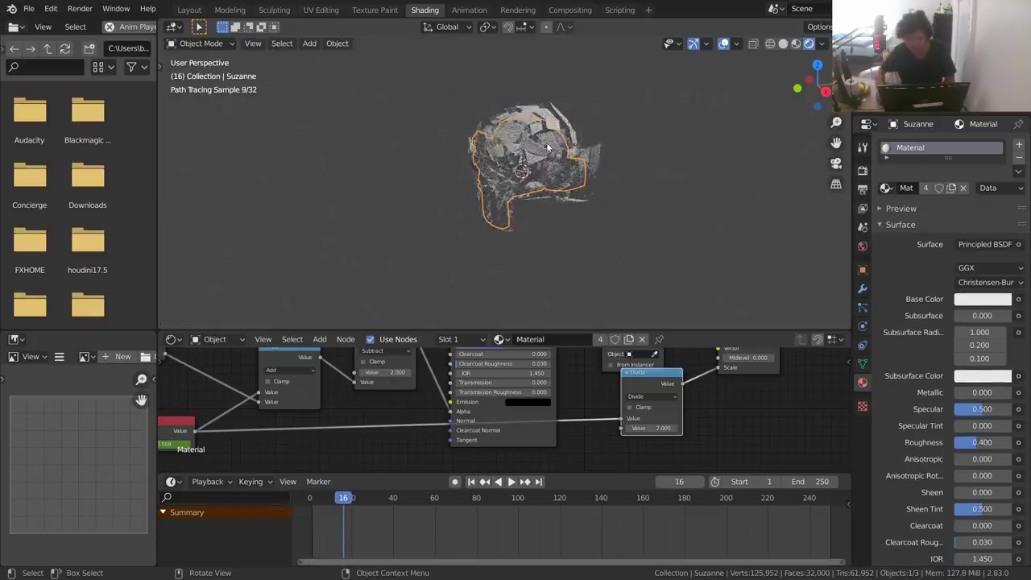
{"action": "scroll", "coordinate": [548, 148], "scroll_direction": "up", "scroll_amount": 5}
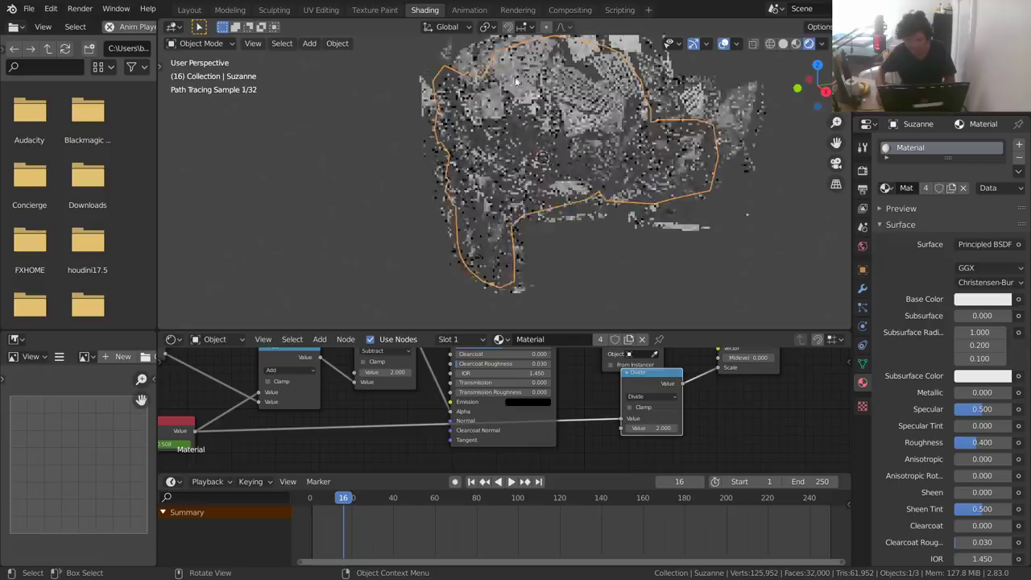
Try the Texture Coordinate node's Normal and UV outputs as the Vector input of the Vector Displacement node
{"action": "middle_click_drag", "start_coordinate": [699, 408], "coordinate": [581, 362]}
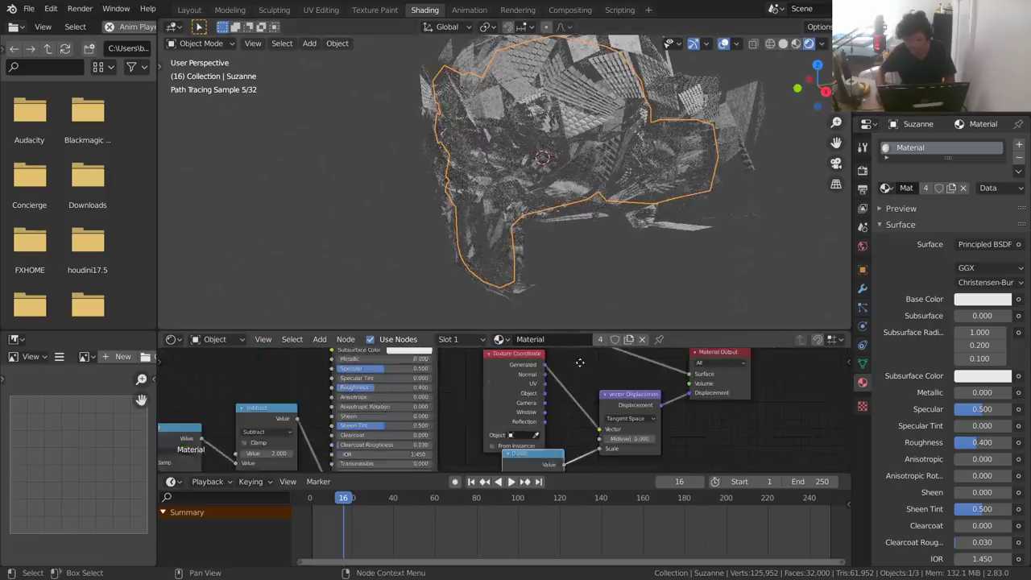
{"action": "scroll", "coordinate": [580, 362], "scroll_direction": "up", "scroll_amount": 3}
{"action": "left_click_drag", "start_coordinate": [523, 369], "coordinate": [591, 437]}
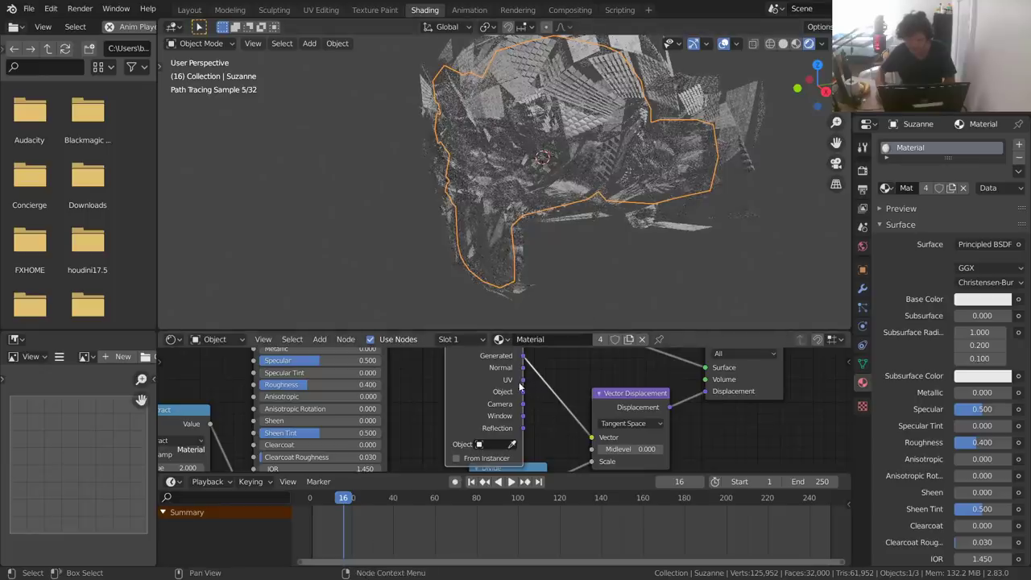
{"action": "left_click_drag", "start_coordinate": [523, 380], "coordinate": [591, 438]}
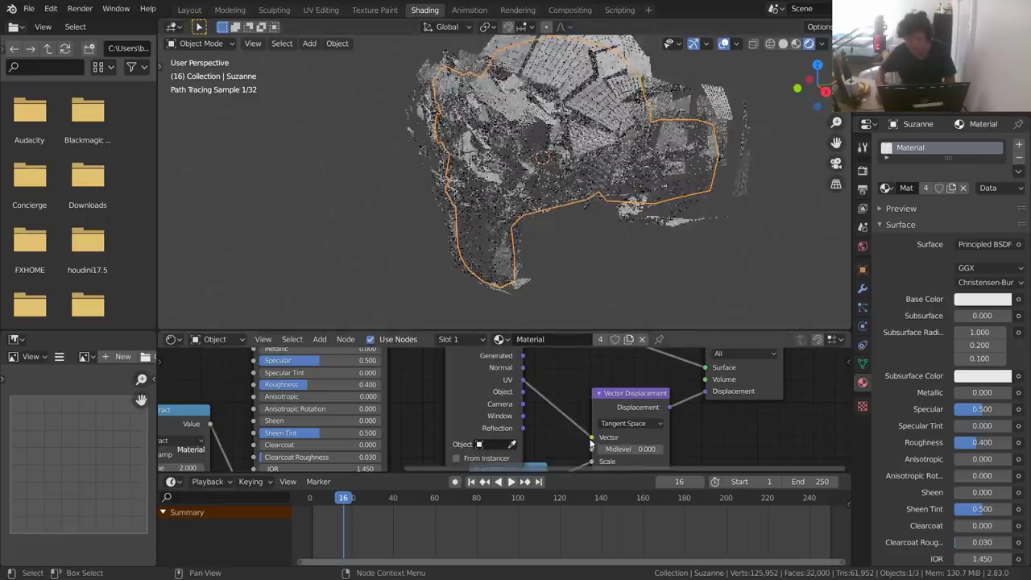
{"action": "scroll", "coordinate": [575, 141], "scroll_direction": "down", "scroll_amount": 3}
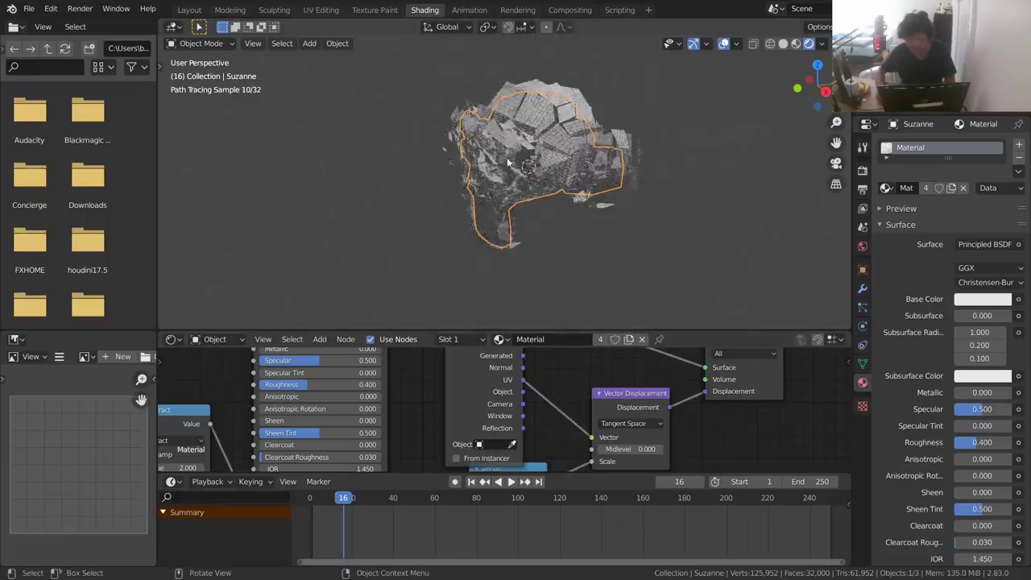
{"action": "middle_click_drag", "start_coordinate": [509, 404], "coordinate": [514, 435]}
{"action": "right_click", "coordinate": [514, 435]}
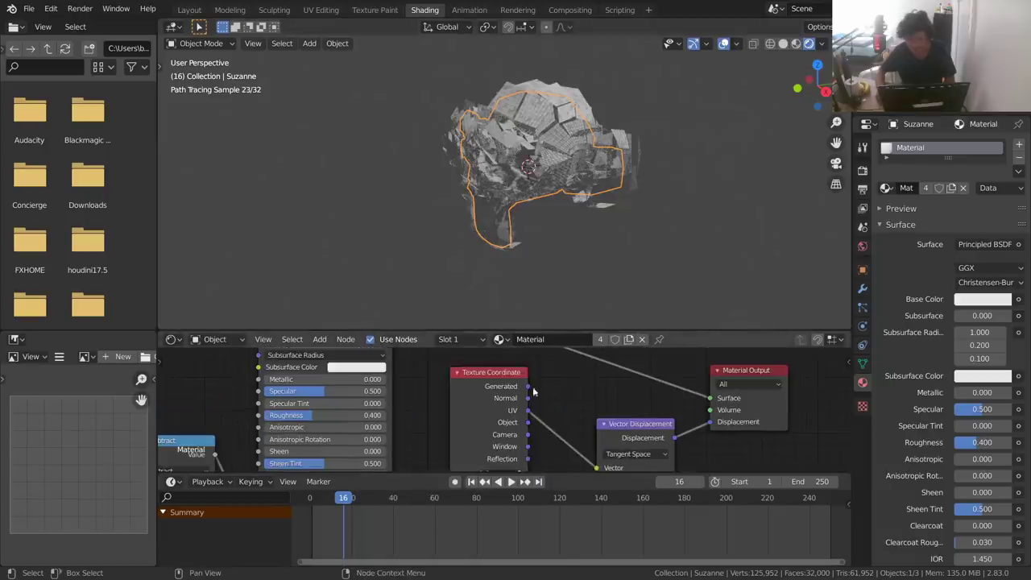
Shift the Texture Coordinate node slightly and reconnect its Generated output to Vector Displacement's Vector input
{"action": "left_click_drag", "start_coordinate": [507, 381], "coordinate": [489, 359]}
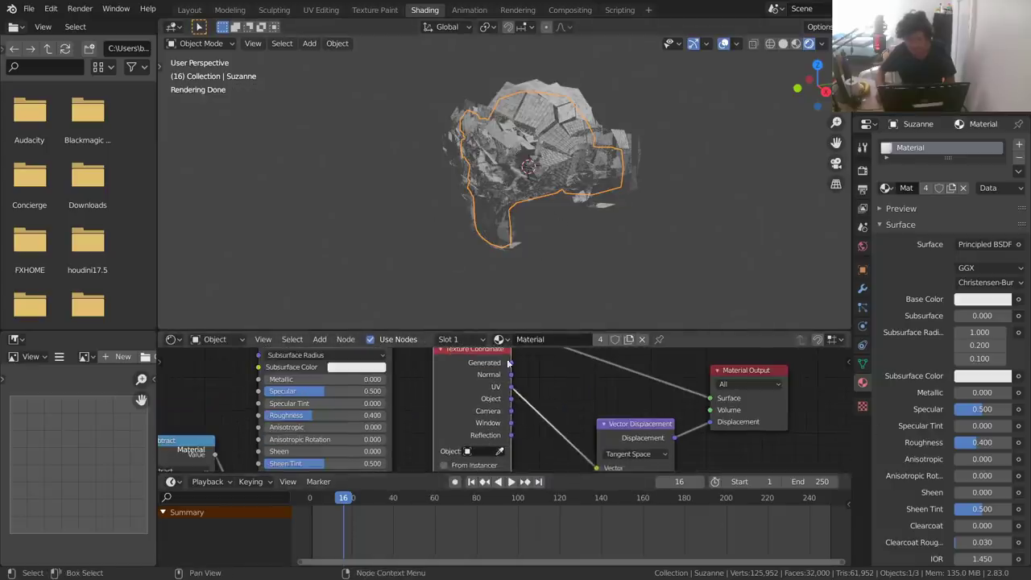
{"action": "middle_click_drag", "start_coordinate": [505, 363], "coordinate": [506, 372]}
{"action": "left_click_drag", "start_coordinate": [509, 372], "coordinate": [597, 477]}
{"action": "middle_click_drag", "start_coordinate": [599, 466], "coordinate": [551, 416]}
{"action": "scroll", "coordinate": [552, 124], "scroll_direction": "up", "scroll_amount": 2}
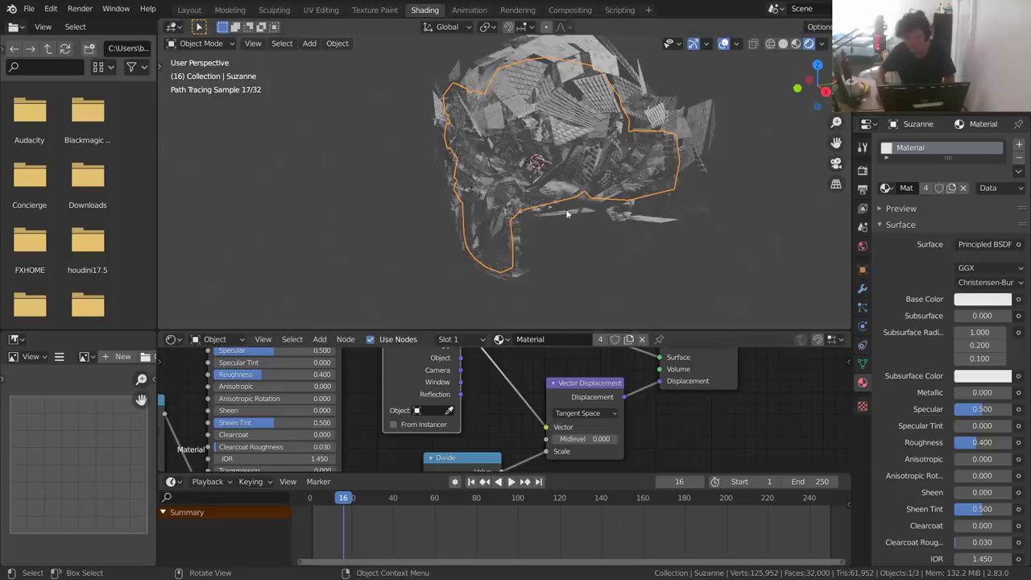
Try Object Space on the Vector Displacement node while playing the animation, and return it to Tangent Space
{"action": "left_click", "coordinate": [593, 413]}
{"action": "left_click", "coordinate": [585, 430]}
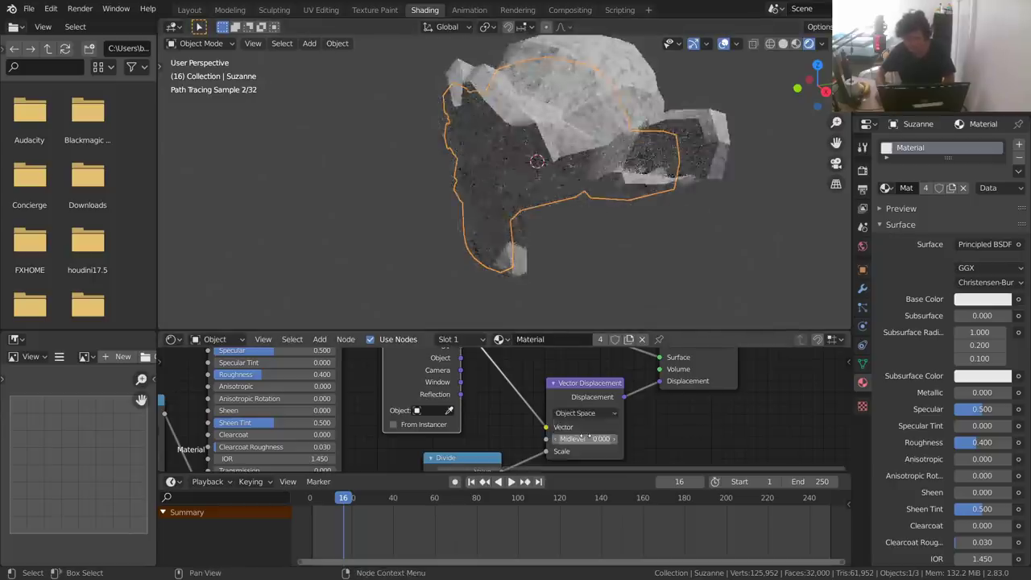
{"action": "key", "text": "space"}
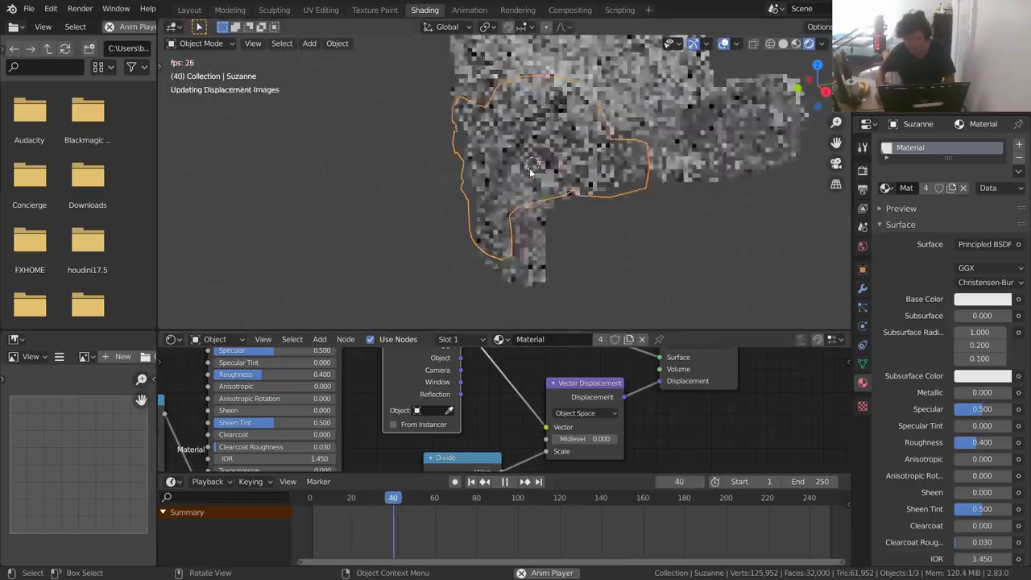
{"action": "key", "text": "space"}
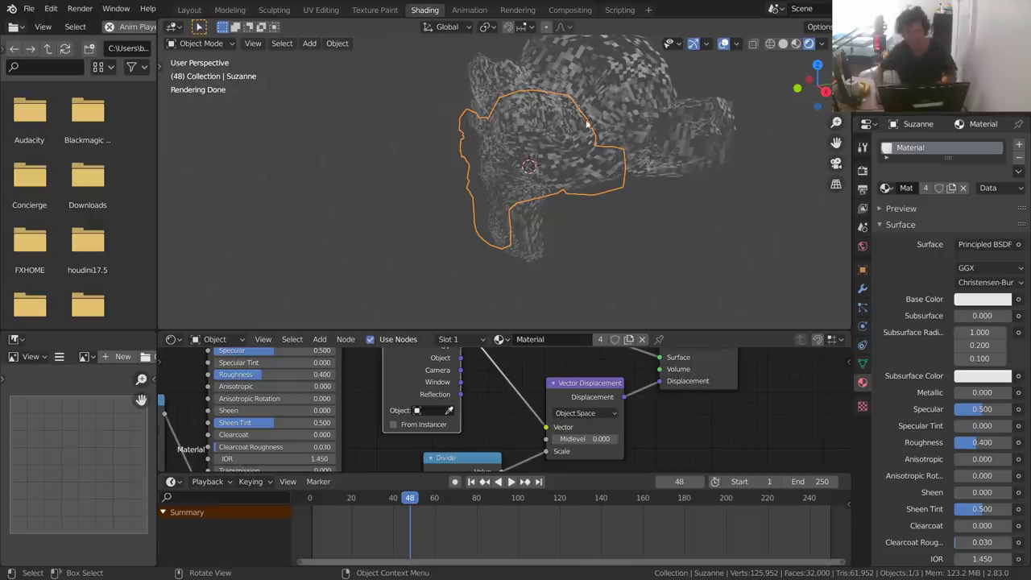
{"action": "left_click", "coordinate": [584, 413]}
{"action": "left_click", "coordinate": [586, 425]}
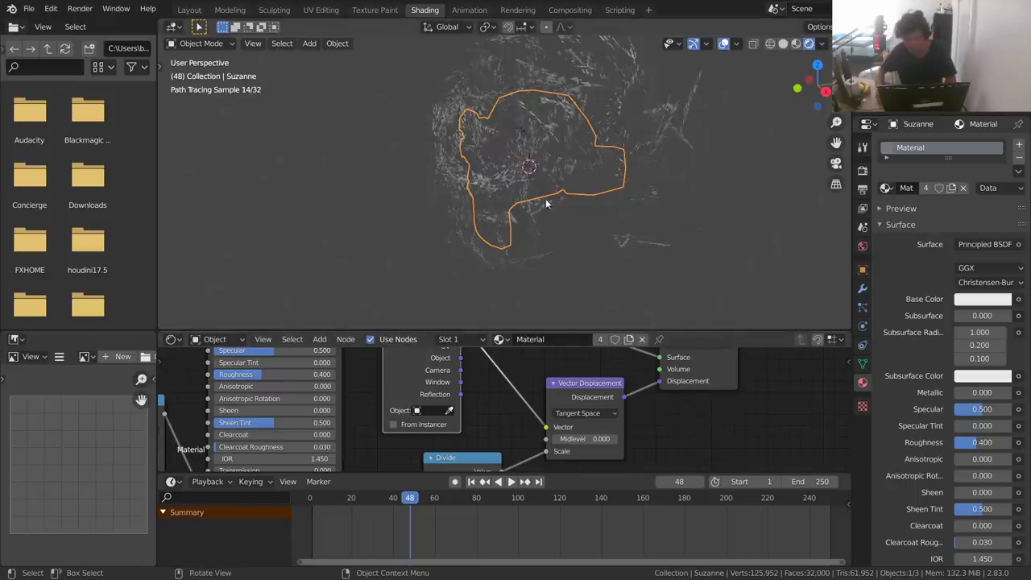
Delete Suzanne and add a torus in its place
{"action": "key", "text": "x"}
{"action": "left_click", "coordinate": [530, 149]}
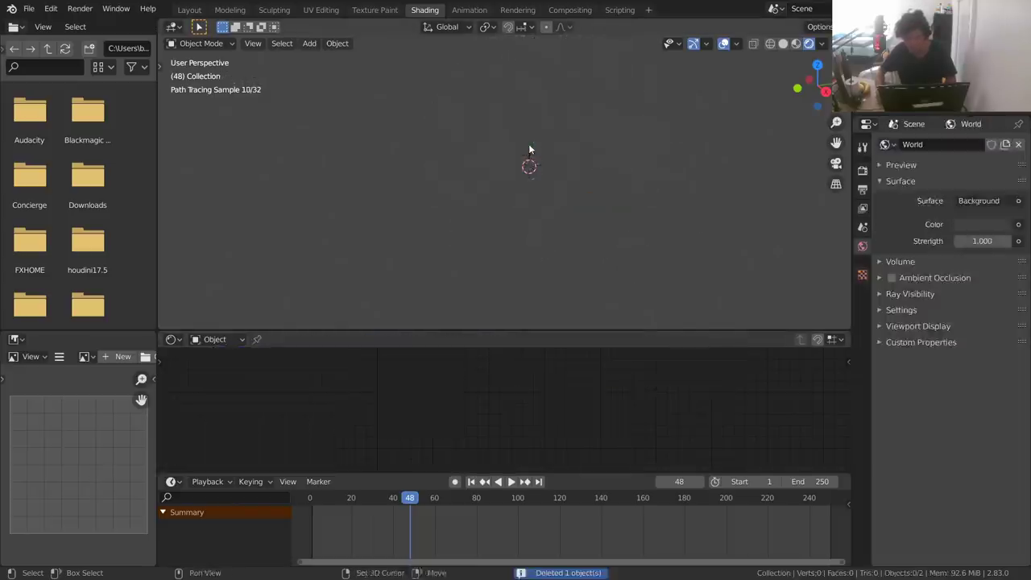
{"action": "key", "text": "shift+a"}
{"action": "mouse_move", "coordinate": [530, 148]}
{"action": "left_click", "coordinate": [593, 239]}
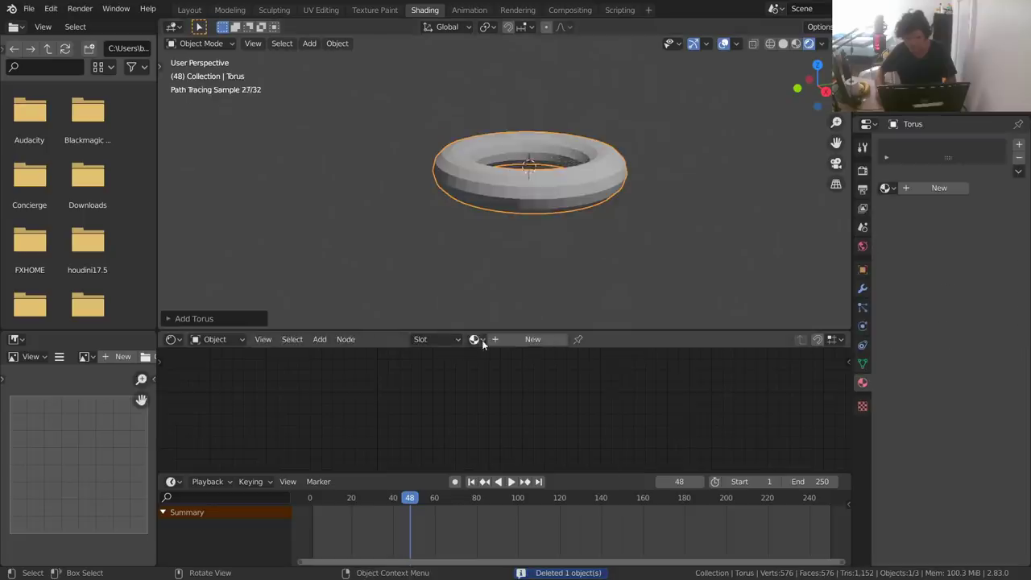
Assign the existing shatter material, Material, to the torus
{"action": "left_click", "coordinate": [499, 340]}
{"action": "left_click", "coordinate": [499, 407]}
{"action": "middle_click_drag", "start_coordinate": [499, 412], "coordinate": [531, 401]}
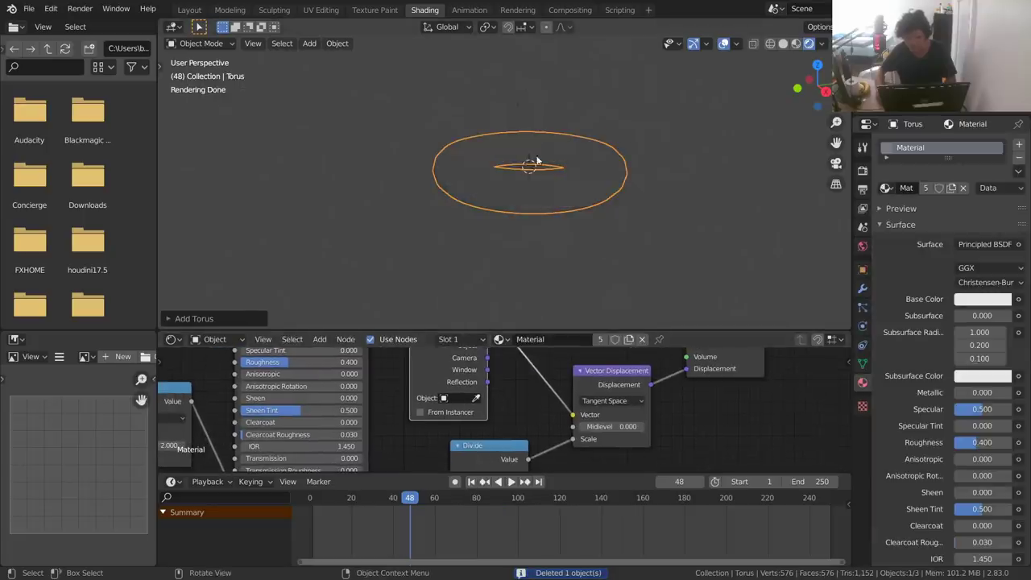
Apply Edge Split to the whole torus mesh and play its shatter animation from frame 1
{"action": "key", "text": "Tab"}
{"action": "right_click", "coordinate": [535, 154]}
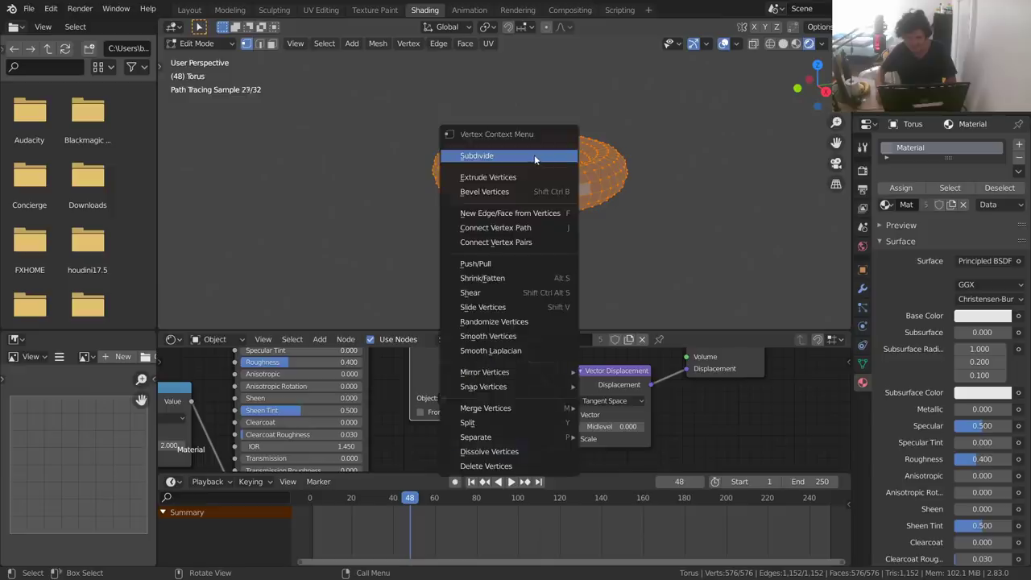
{"action": "key", "text": "F3"}
{"action": "left_click", "coordinate": [629, 199]}
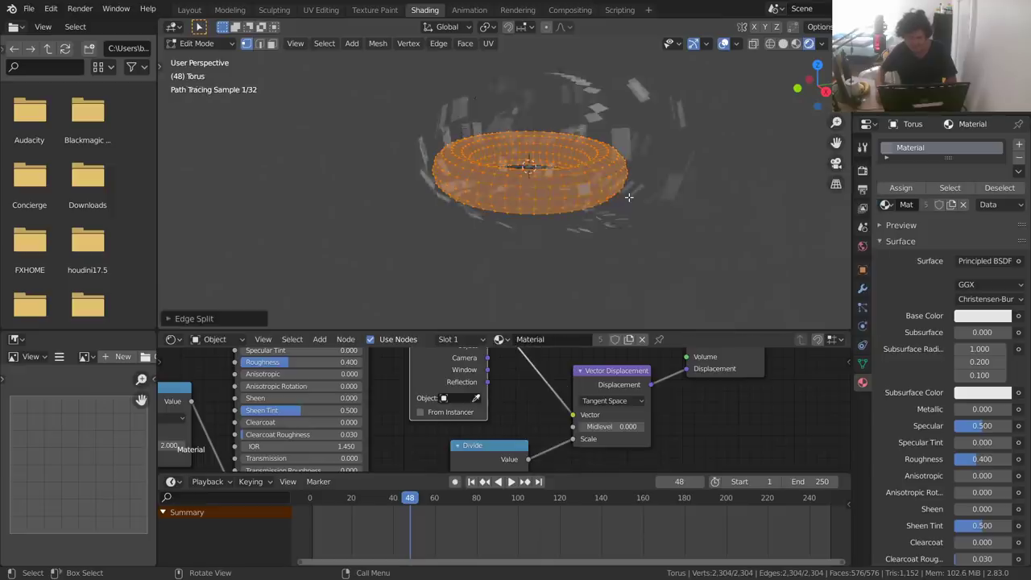
{"action": "key", "text": "shift+Left"}
{"action": "key", "text": "Tab"}
{"action": "key", "text": "space"}
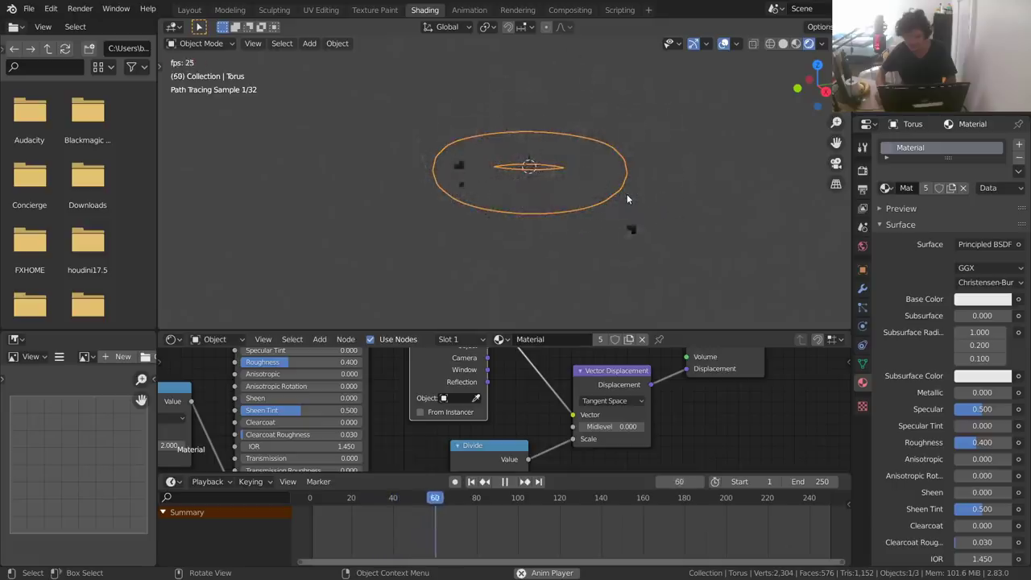
{"action": "key", "text": "space"}
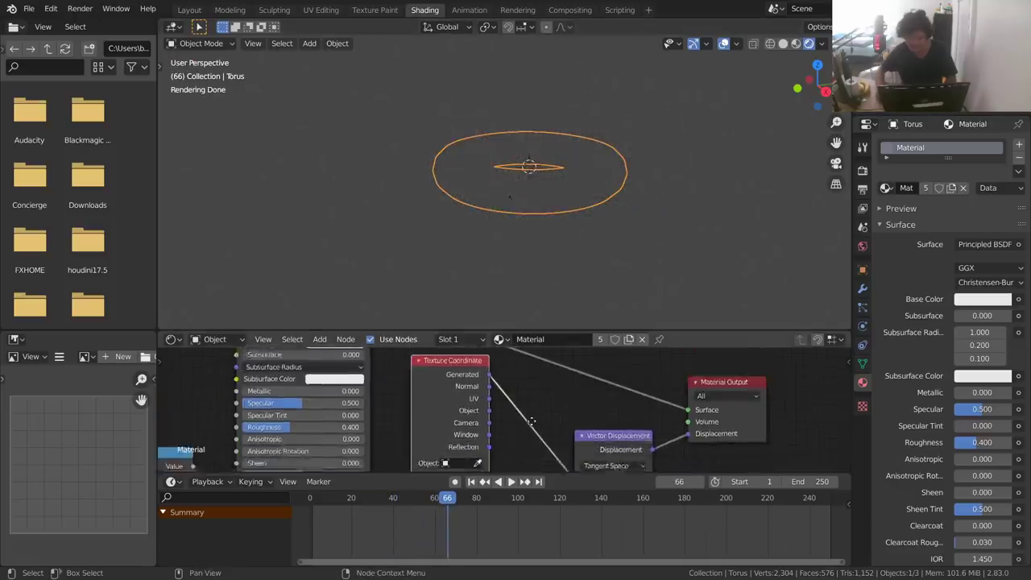
Replace the torus with a cone and assign the existing shatter material, Material, to it
{"action": "key", "text": "x"}
{"action": "left_click", "coordinate": [580, 171]}
{"action": "key", "text": "shift+a"}
{"action": "mouse_move", "coordinate": [484, 138]}
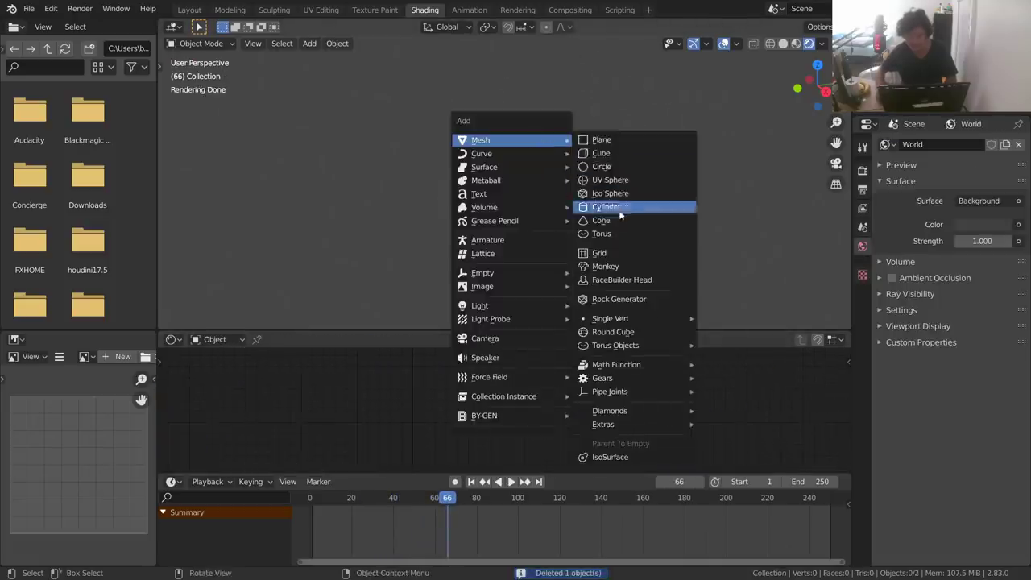
{"action": "left_click", "coordinate": [608, 228]}
{"action": "left_click", "coordinate": [476, 339]}
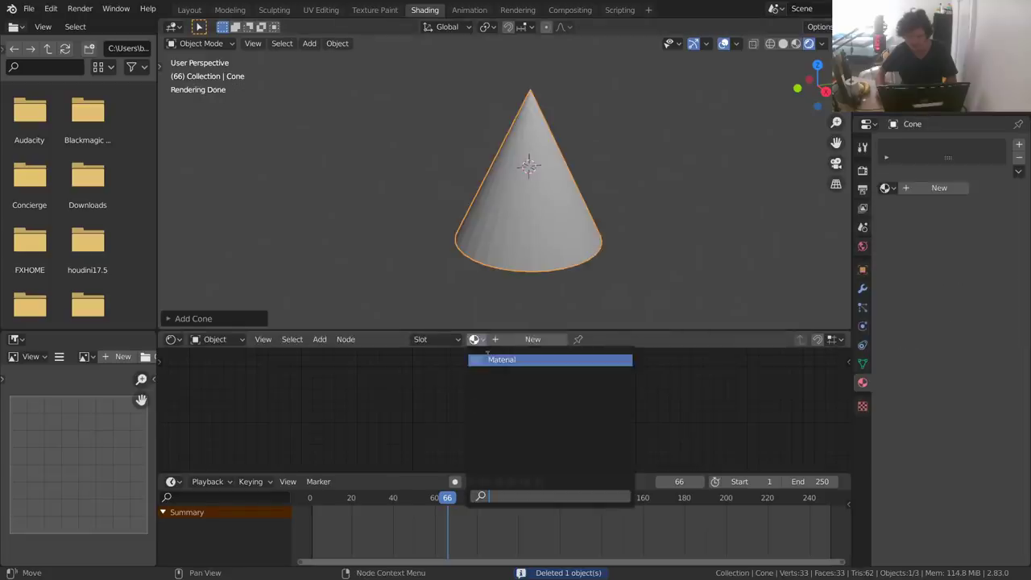
{"action": "left_click", "coordinate": [515, 359]}
Apply Edge Split to the whole cone mesh and return to Object Mode
{"action": "key", "text": "Tab"}
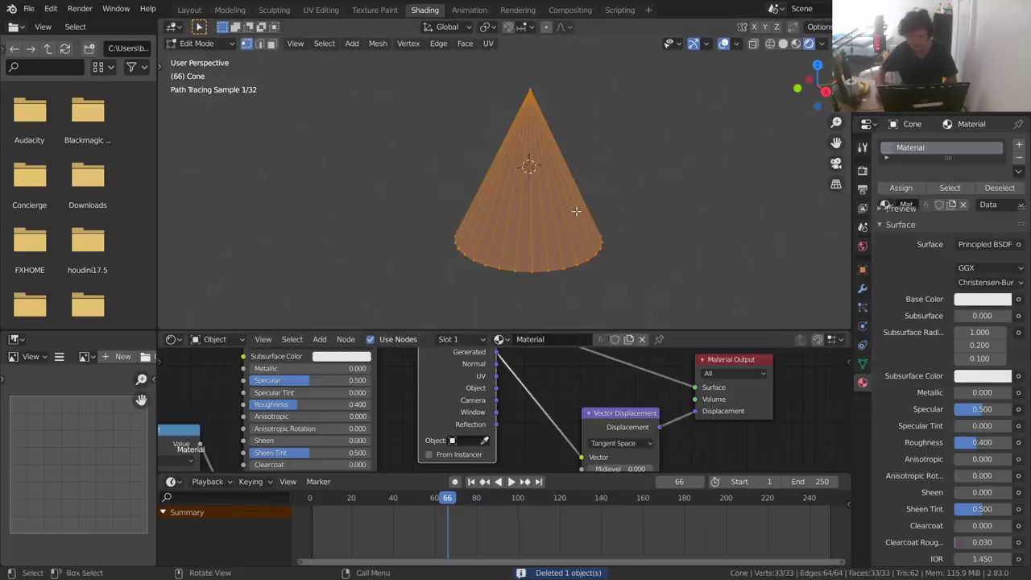
{"action": "key", "text": "F3"}
{"action": "type", "text": "Edge Split"}
{"action": "key", "text": "Return"}
{"action": "key", "text": "Tab"}
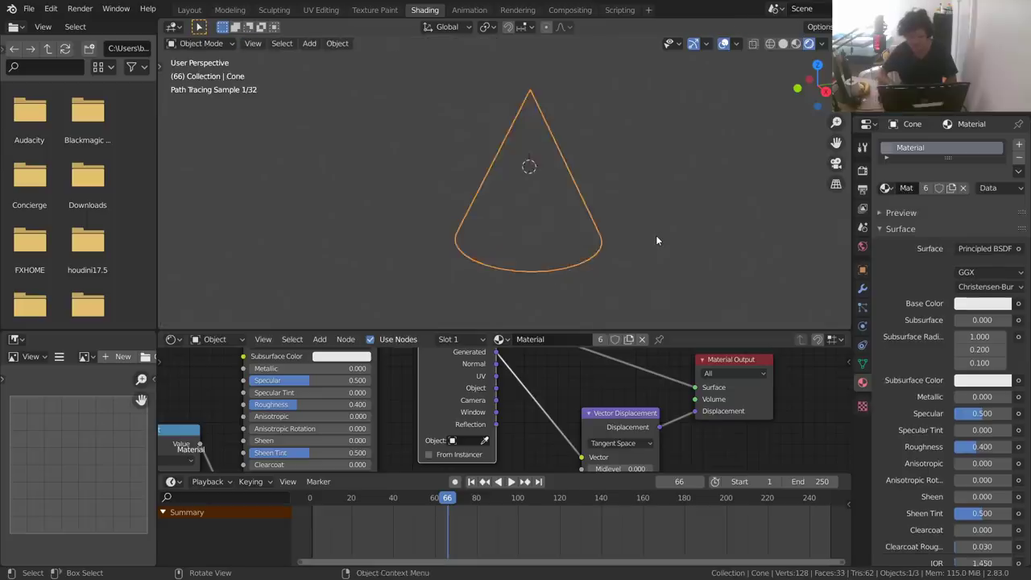
Play the cone's shatter animation from frame 1, and stop it with the timeline back at frame 1
{"action": "key", "text": "shift+Left"}
{"action": "key", "text": "space"}
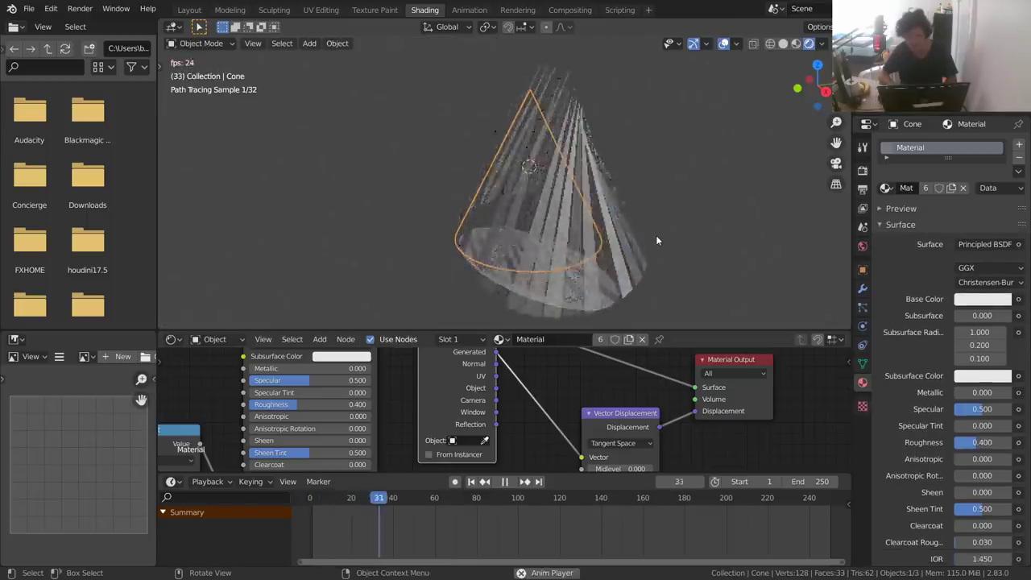
{"action": "key", "text": "Escape"}
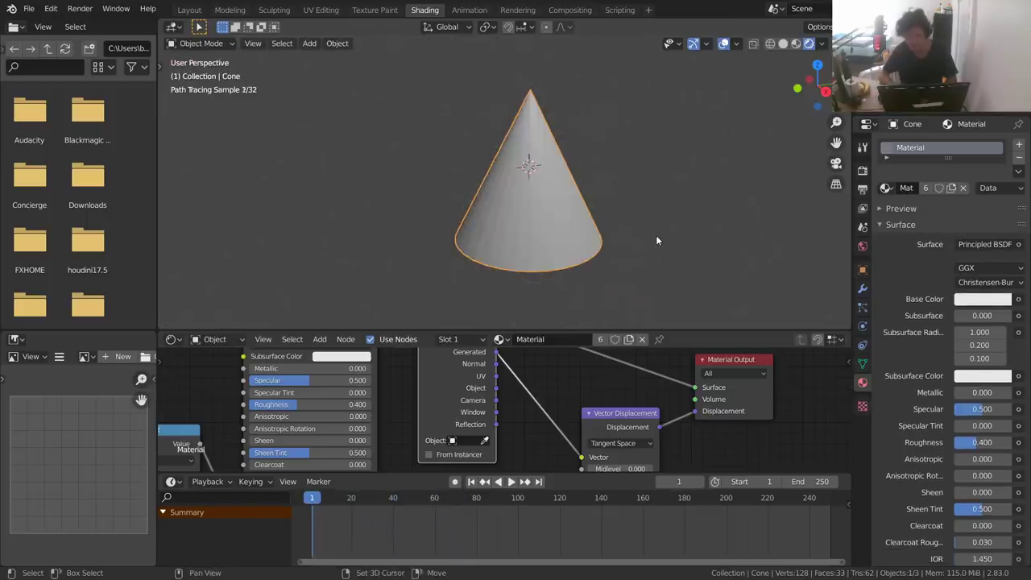